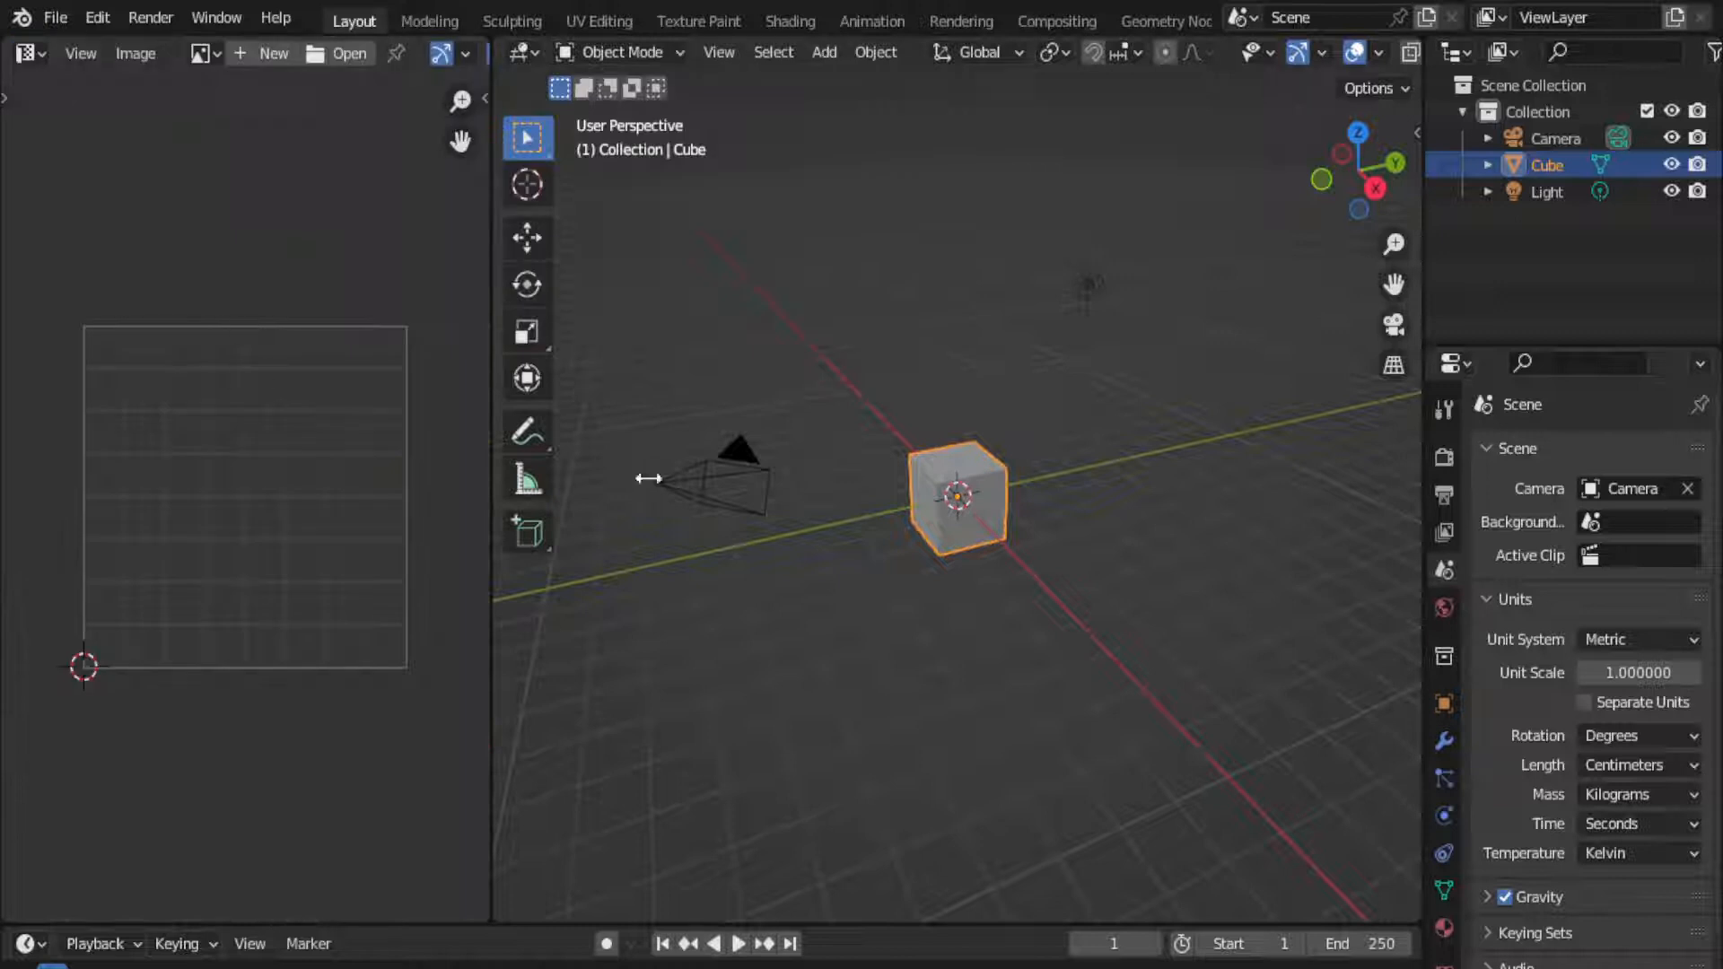
# - Bevel all of the cube's edges by about 2.86 cm with 2 segments
pyautogui.press('Tab')
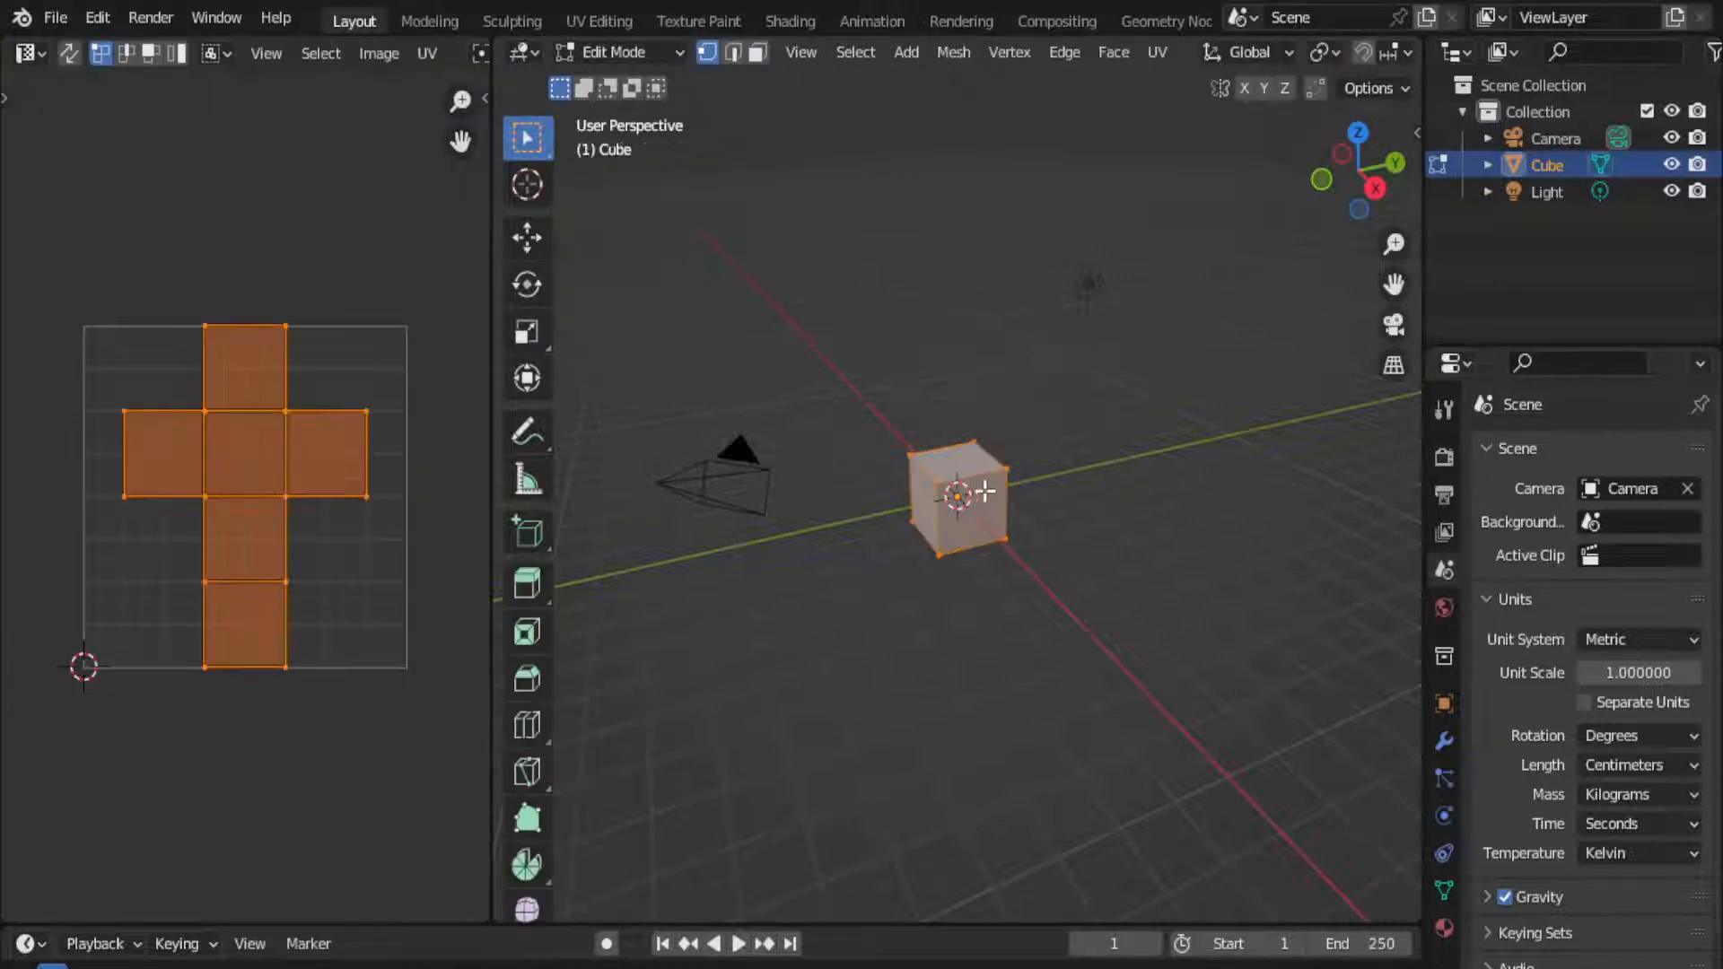
pyautogui.click(1066, 490)
pyautogui.click(1066, 490)
pyautogui.scroll(8, 1066, 490)
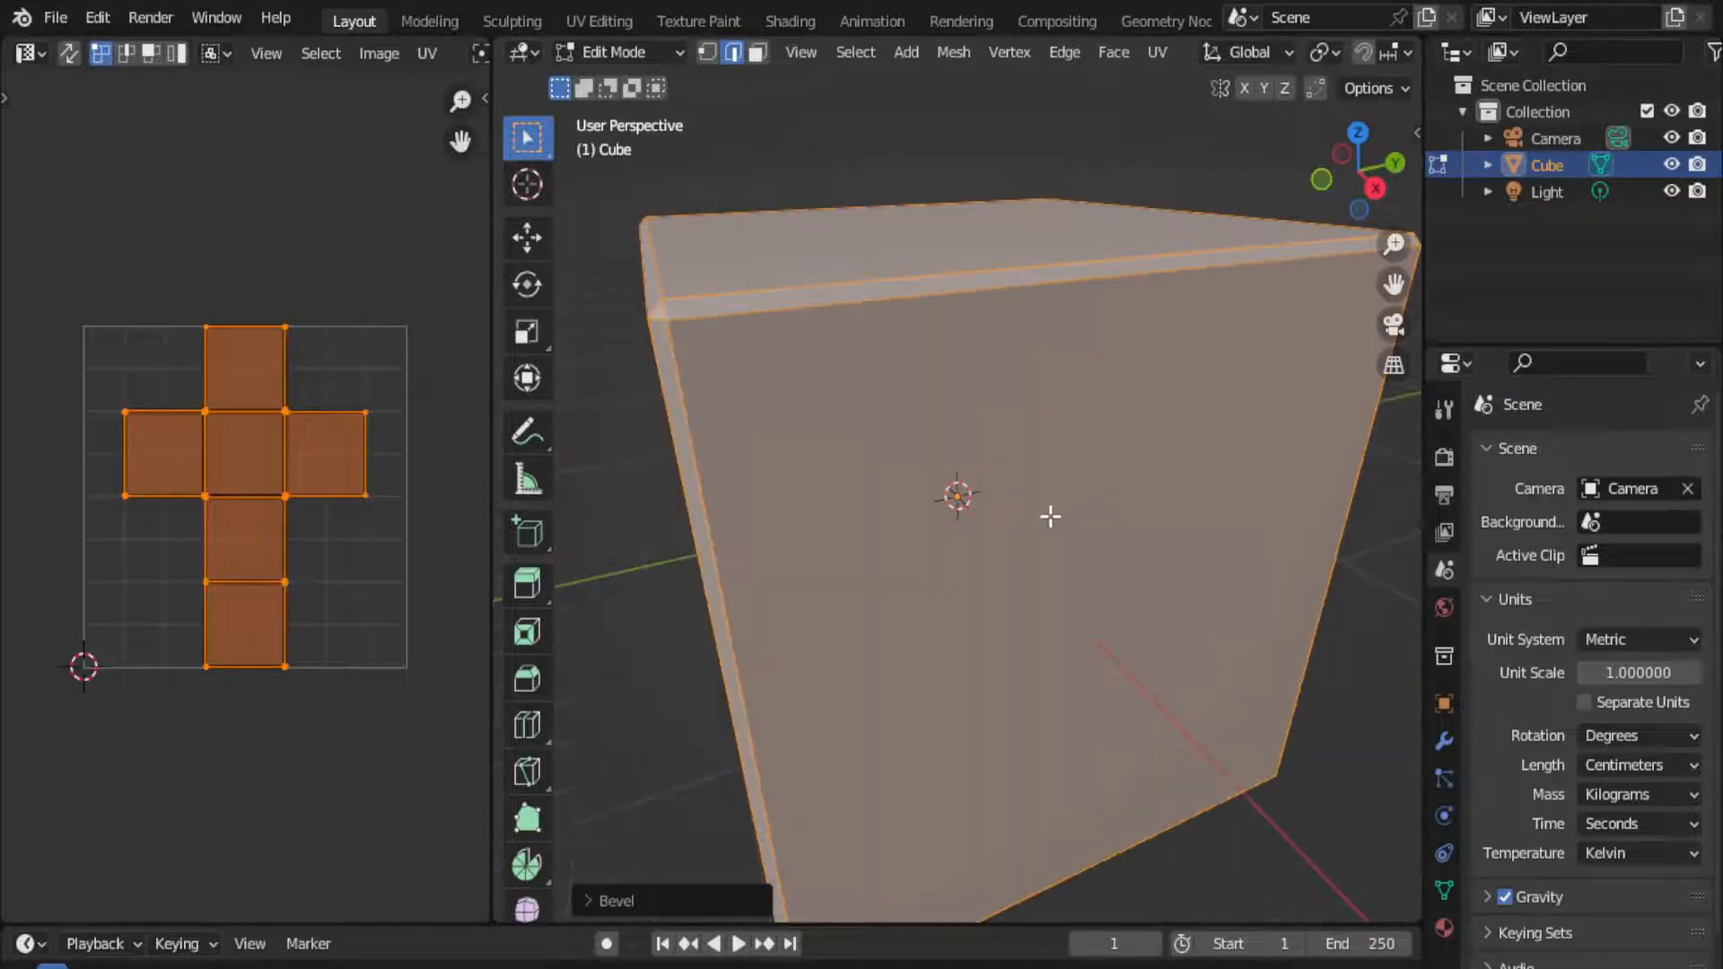
pyautogui.click(669, 891)
pyautogui.click(907, 516)
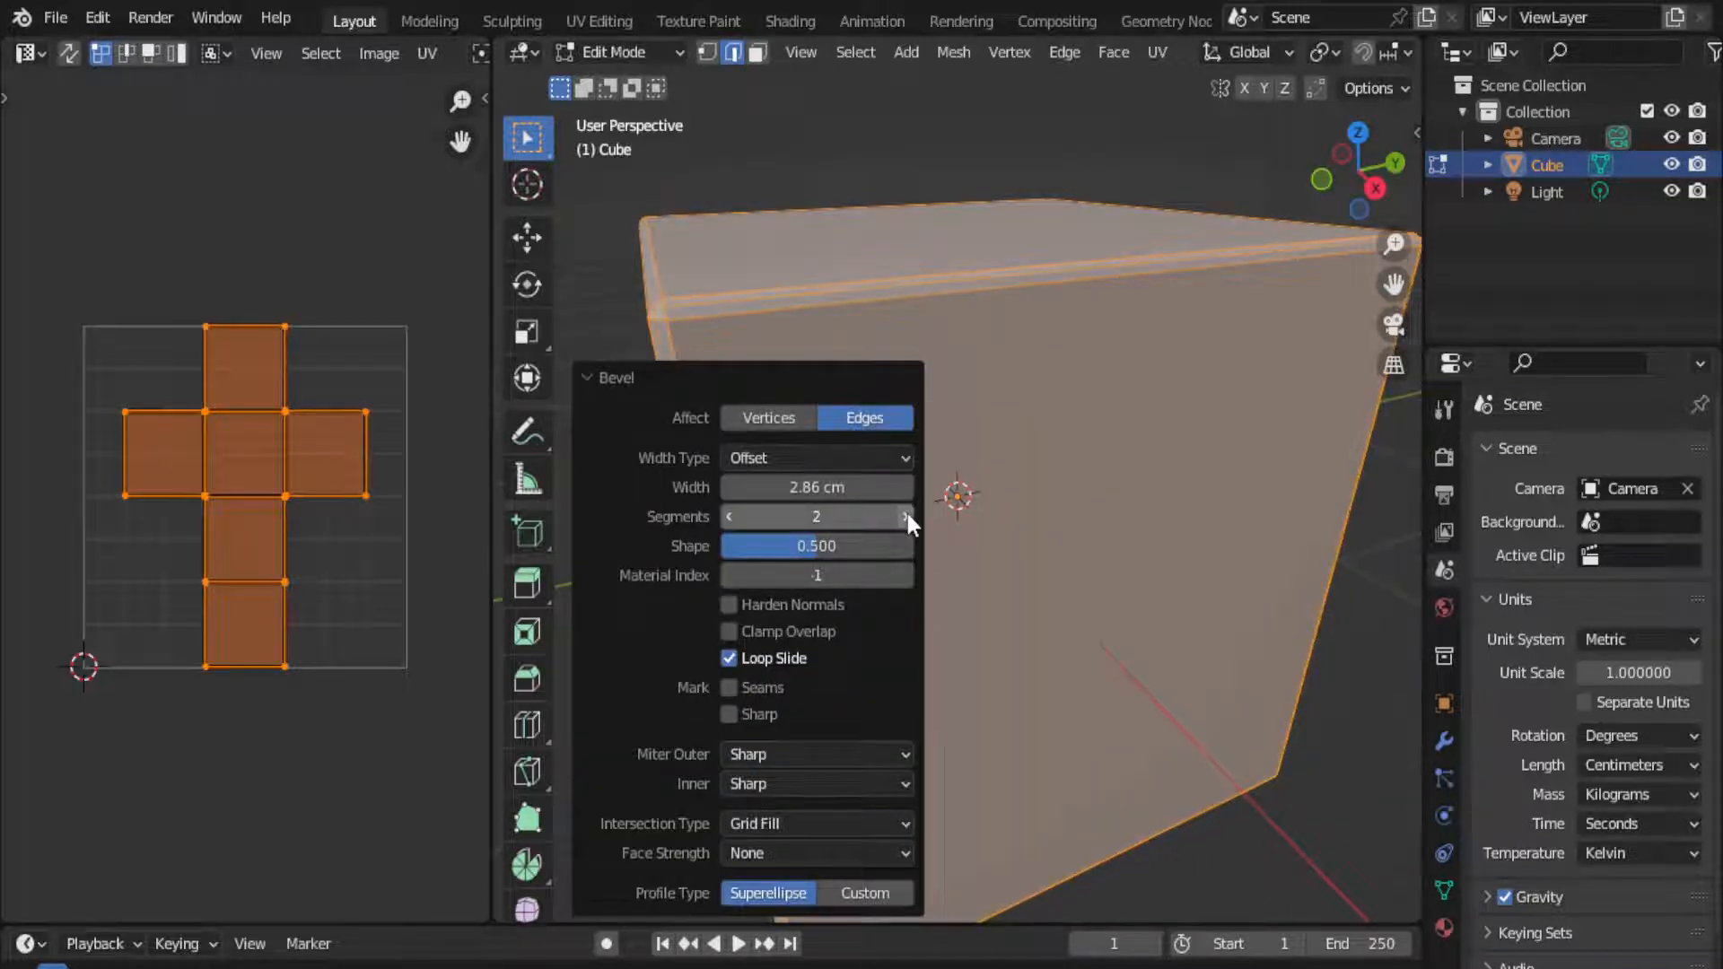
# - Return to Object Mode and apply Shade Smooth to the beveled cube
pyautogui.press('Tab')
pyautogui.scroll(-3, 1068, 443)
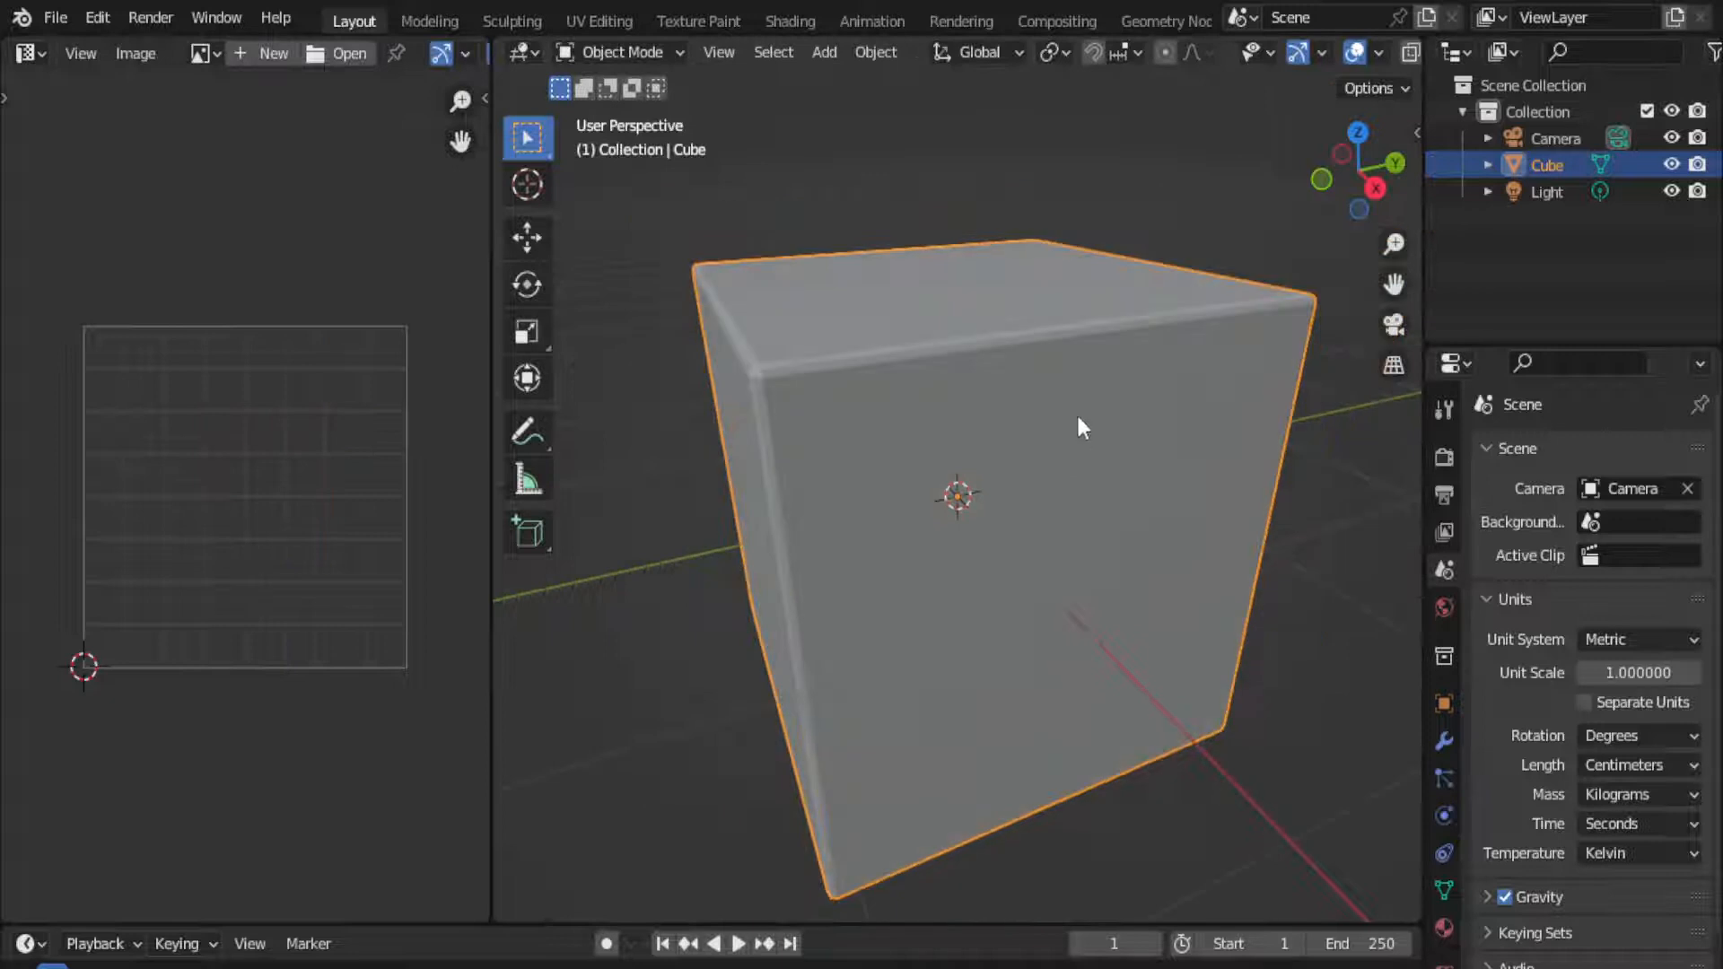
pyautogui.rightClick(1075, 400)
pyautogui.click(1075, 397)
pyautogui.moveTo(1104, 415); pyautogui.dragTo(896, 434, button='middle')
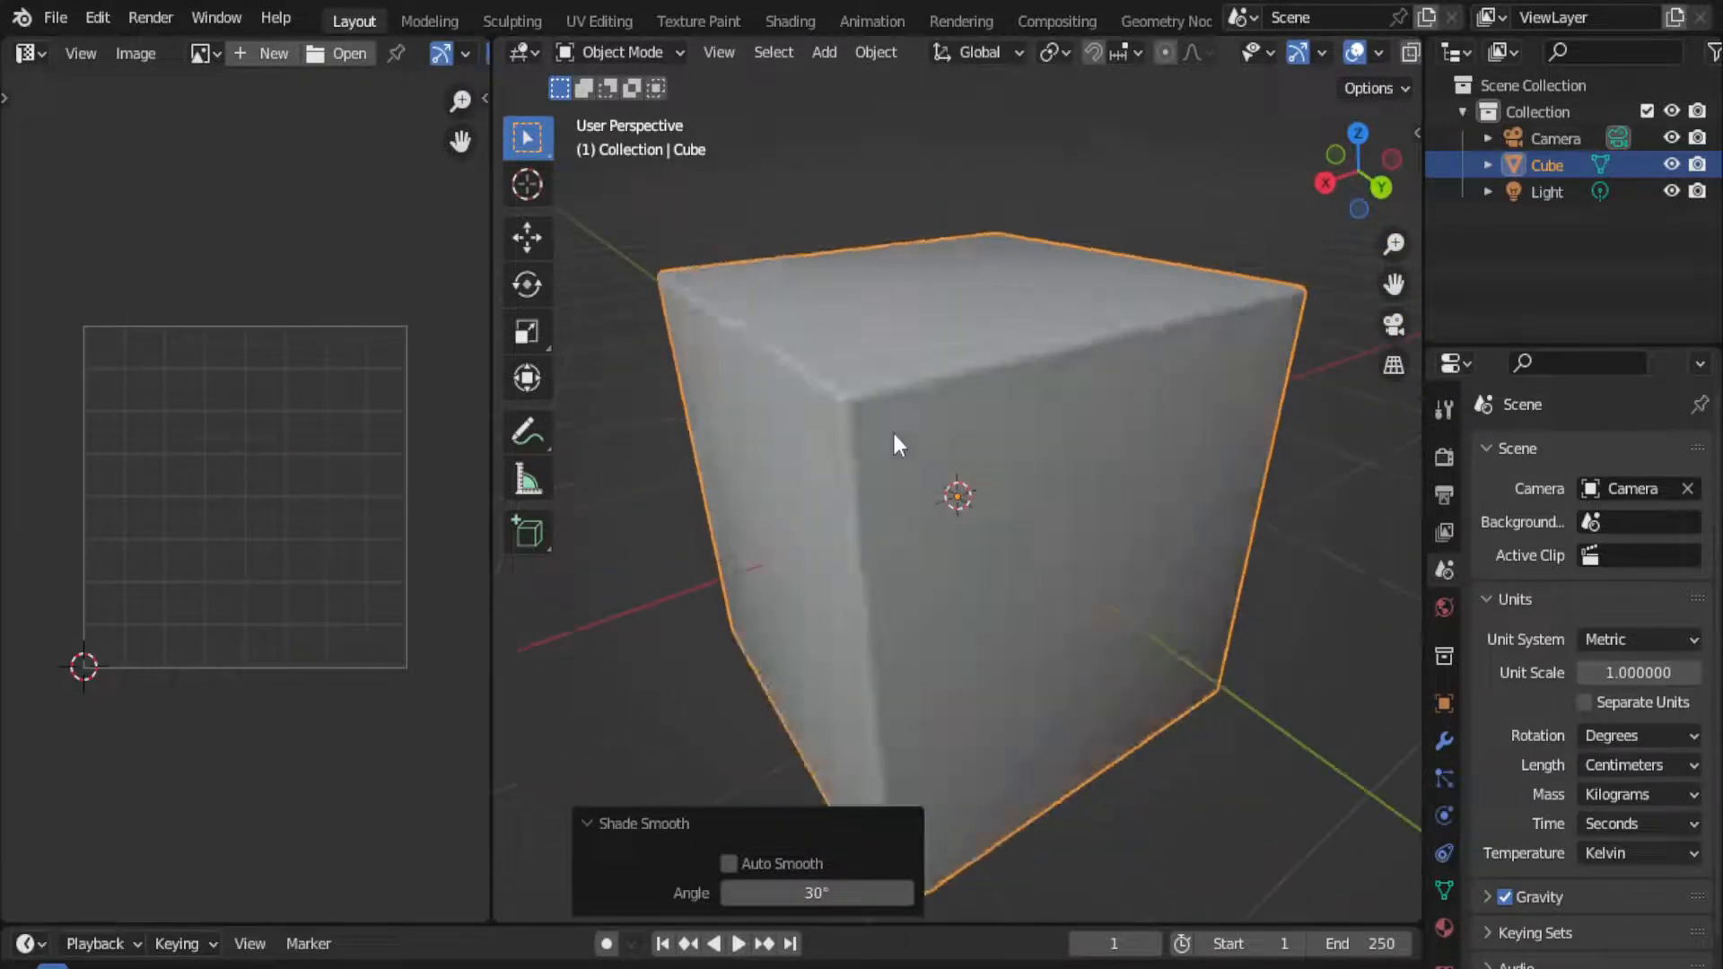
# - Select edge loops along the cube's beveled edges and mark them as seams
pyautogui.press('Tab')
pyautogui.click(845, 427)
pyautogui.keyDown('shift'); pyautogui.click(870, 393); pyautogui.keyUp('shift')
pyautogui.keyDown('shift'); pyautogui.click(847, 417); pyautogui.keyUp('shift')
pyautogui.keyDown('shift'); pyautogui.click(833, 384); pyautogui.keyUp('shift')
pyautogui.hotkey('ctrl', 'z')
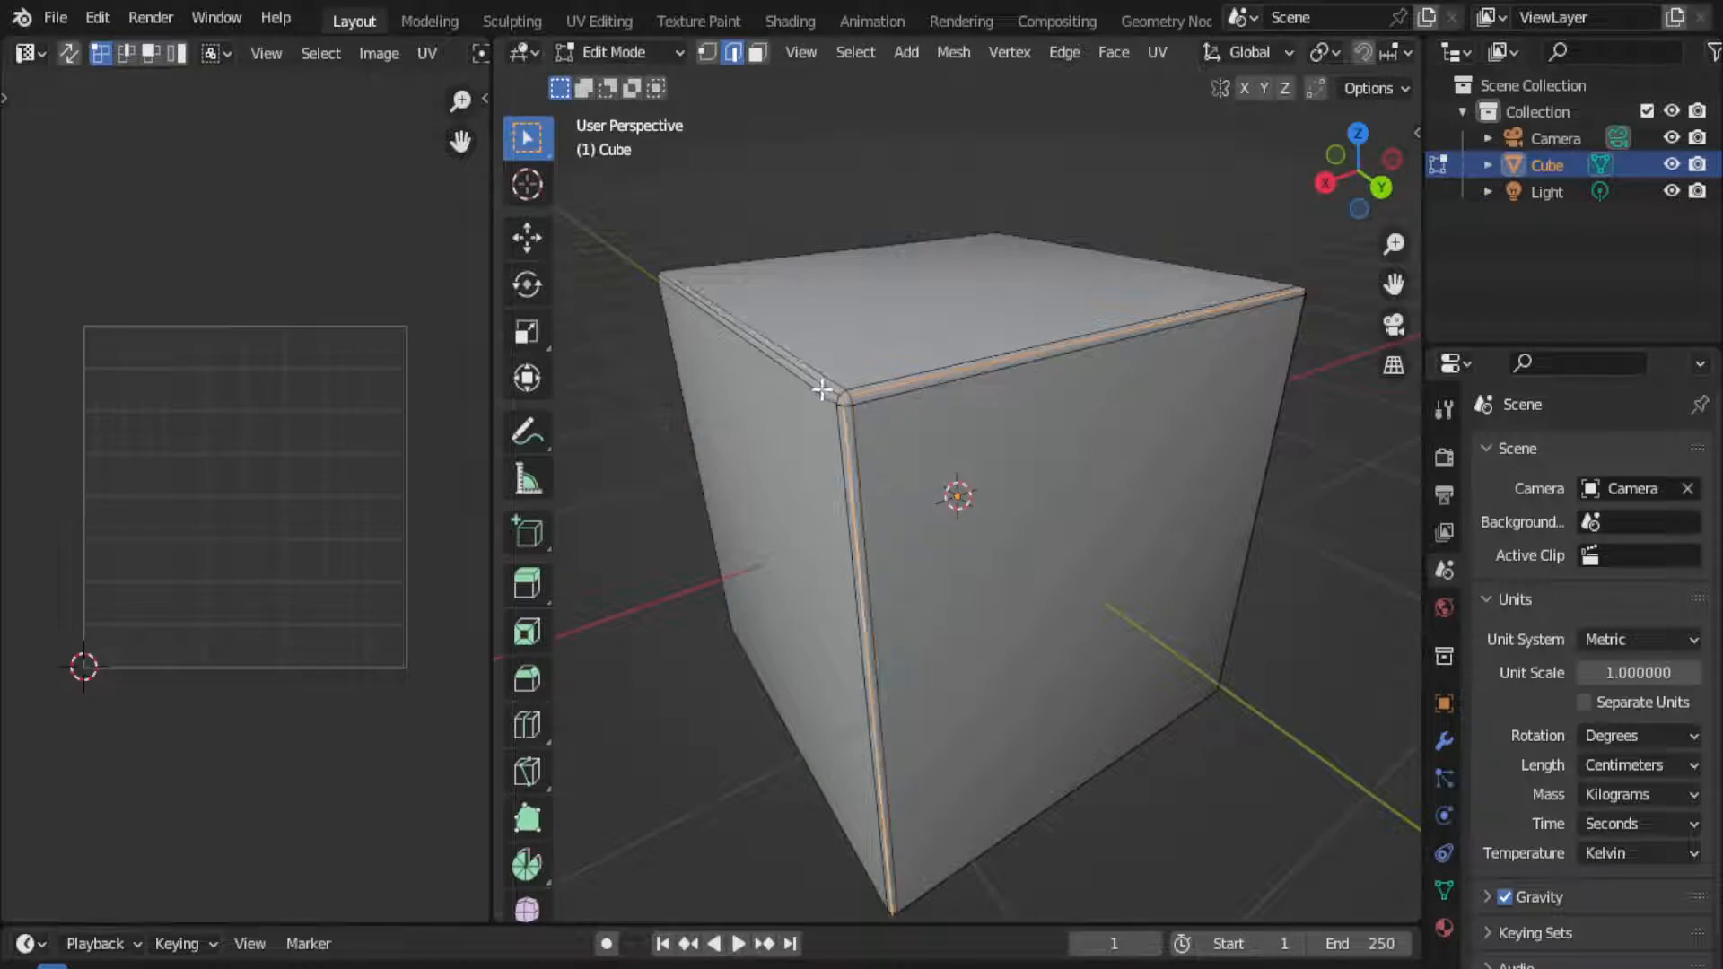
pyautogui.keyDown('shift'); pyautogui.click(822, 388); pyautogui.keyUp('shift')
pyautogui.scroll(-3, 949, 493)
pyautogui.moveTo(949, 493); pyautogui.dragTo(969, 377, button='middle')
pyautogui.scroll(2, 976, 556)
pyautogui.moveTo(879, 556); pyautogui.dragTo(1173, 562, button='middle')
pyautogui.scroll(3, 1042, 500)
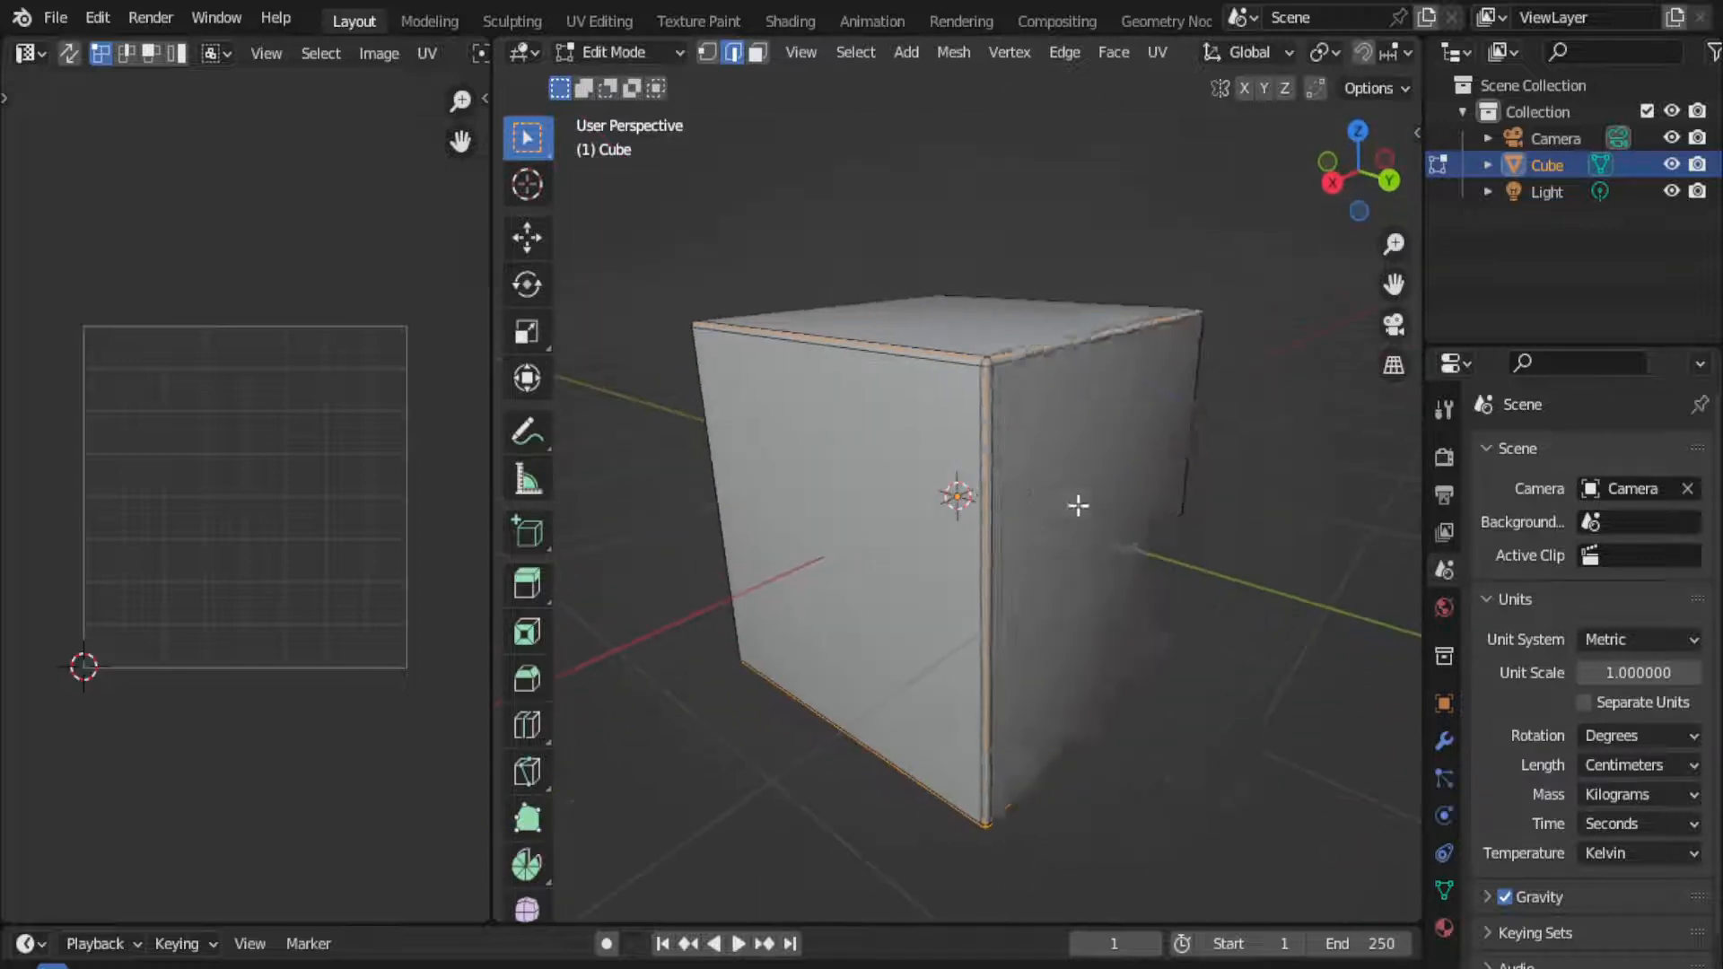
pyautogui.rightClick(1129, 573)
pyautogui.click(1106, 686)
# - Unwrap the cube's UVs, adjust the unwrap options, and return to Object Mode
pyautogui.rightClick(305, 348)
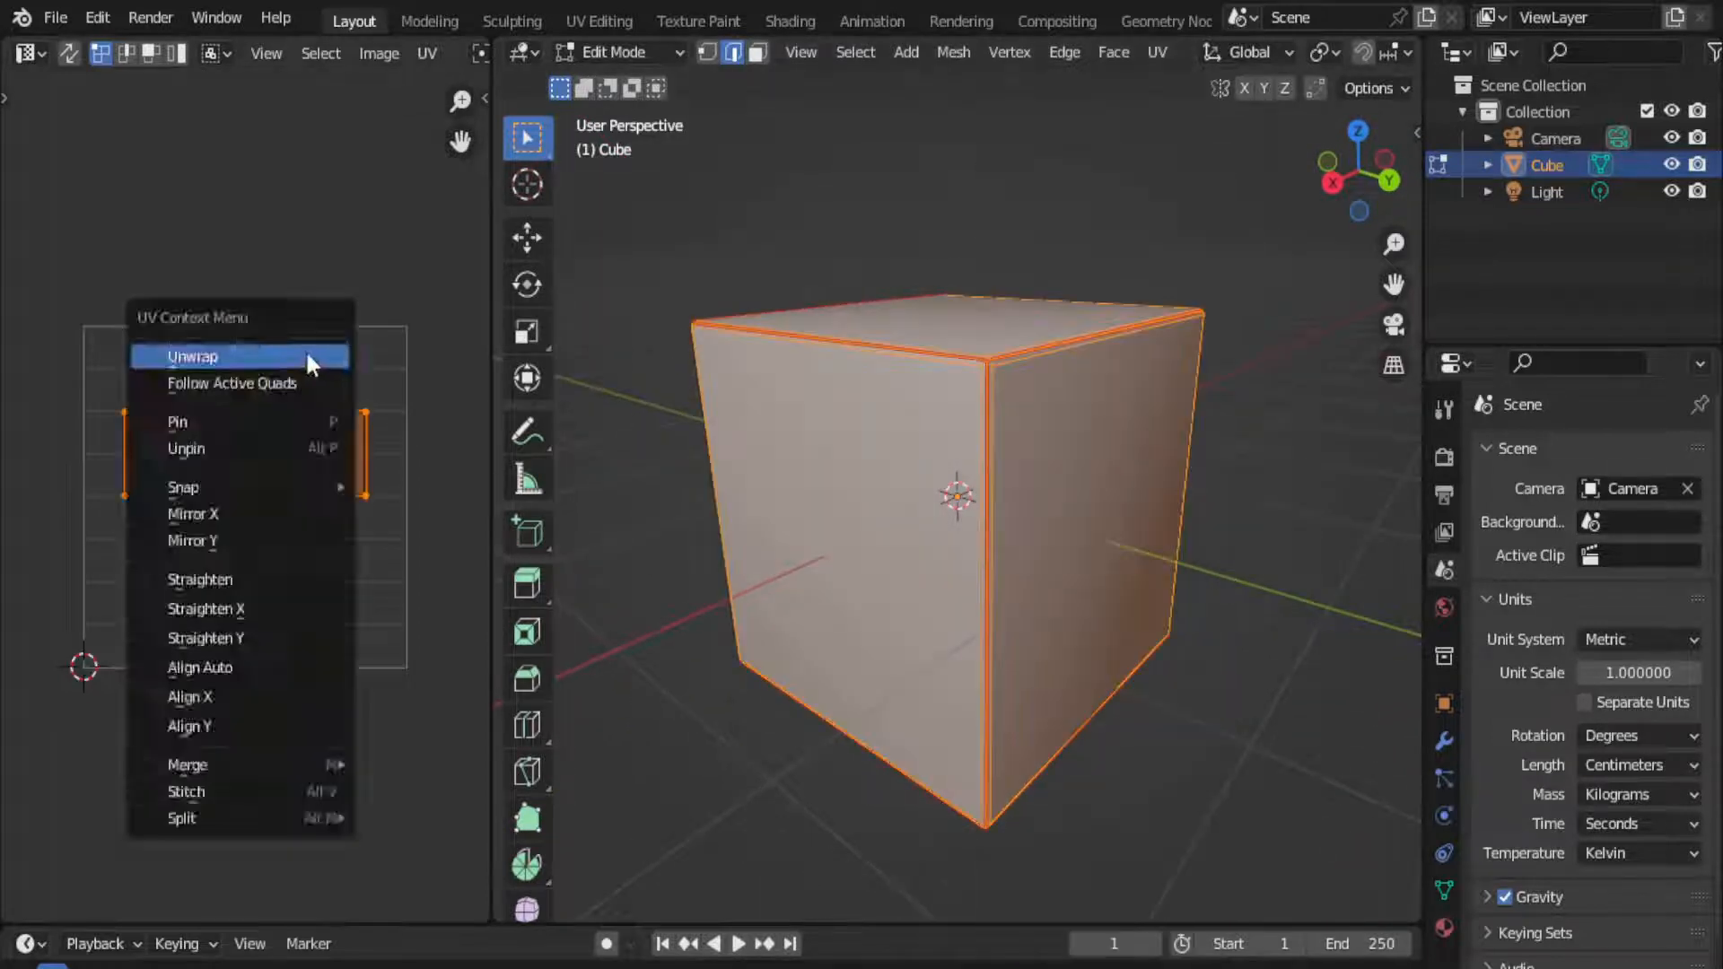
pyautogui.click(305, 357)
pyautogui.click(90, 901)
pyautogui.click(217, 772)
pyautogui.click(218, 833)
pyautogui.press('Tab')
pyautogui.scroll(-2, 907, 521)
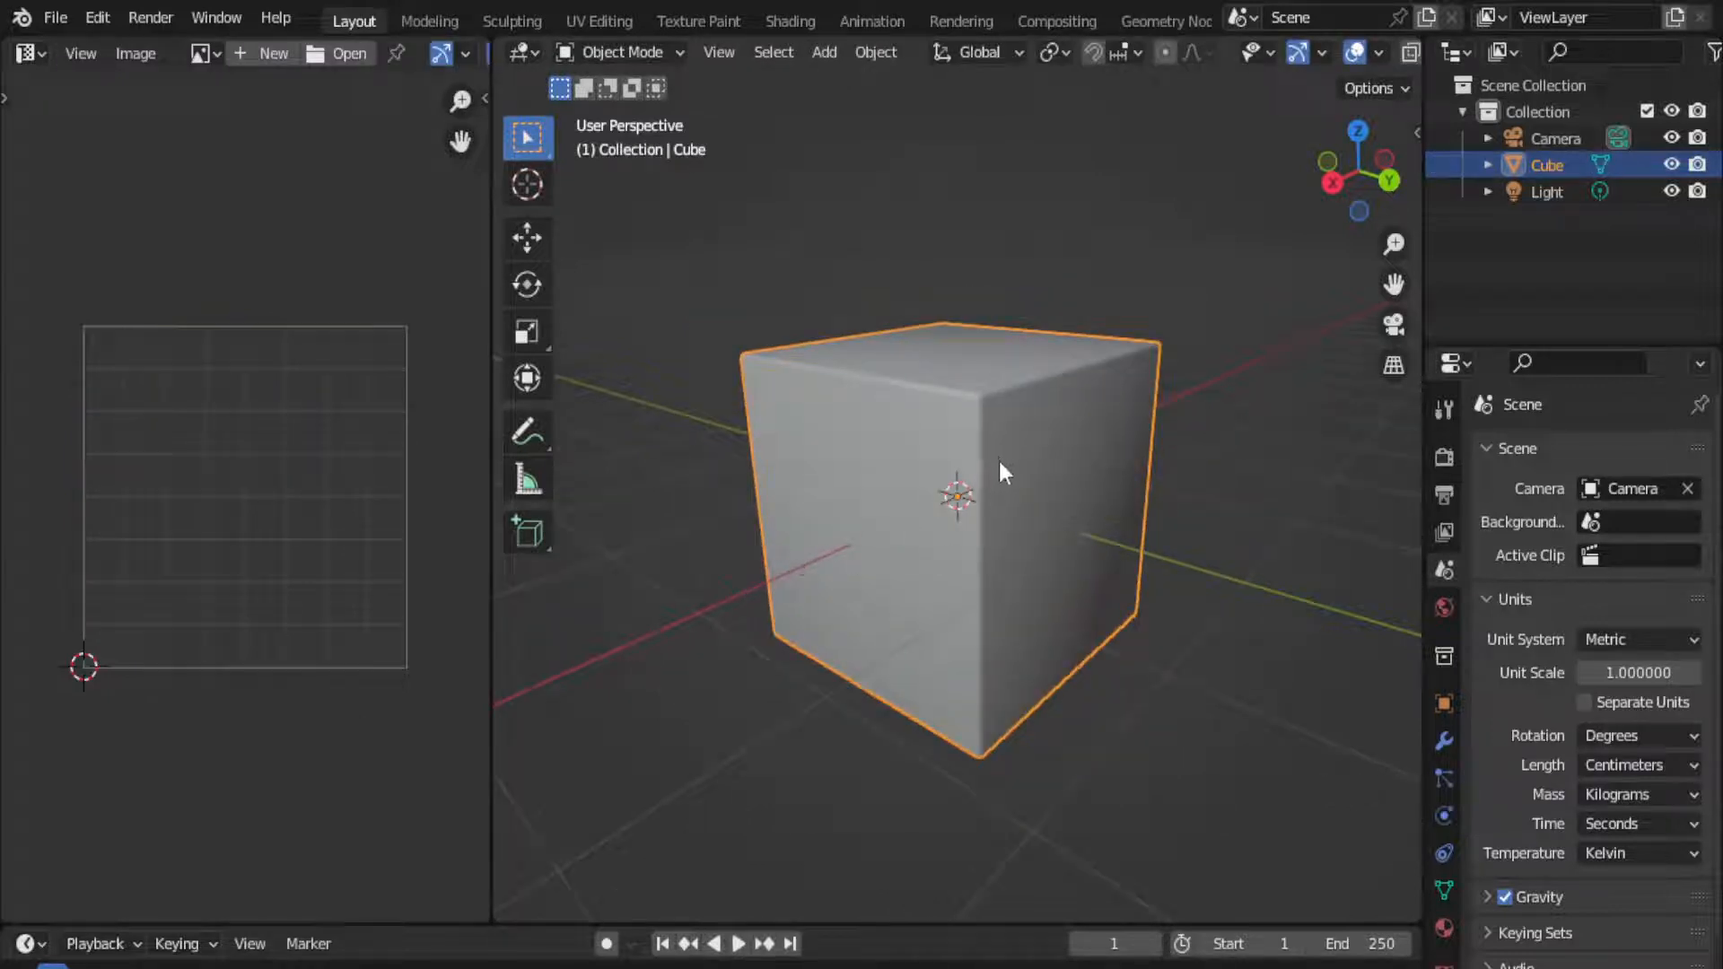
# - Add a cylinder with 64 vertices and the Triangle Fan cap fill type
pyautogui.hotkey('shift', 'a')
pyautogui.moveTo(998, 457)
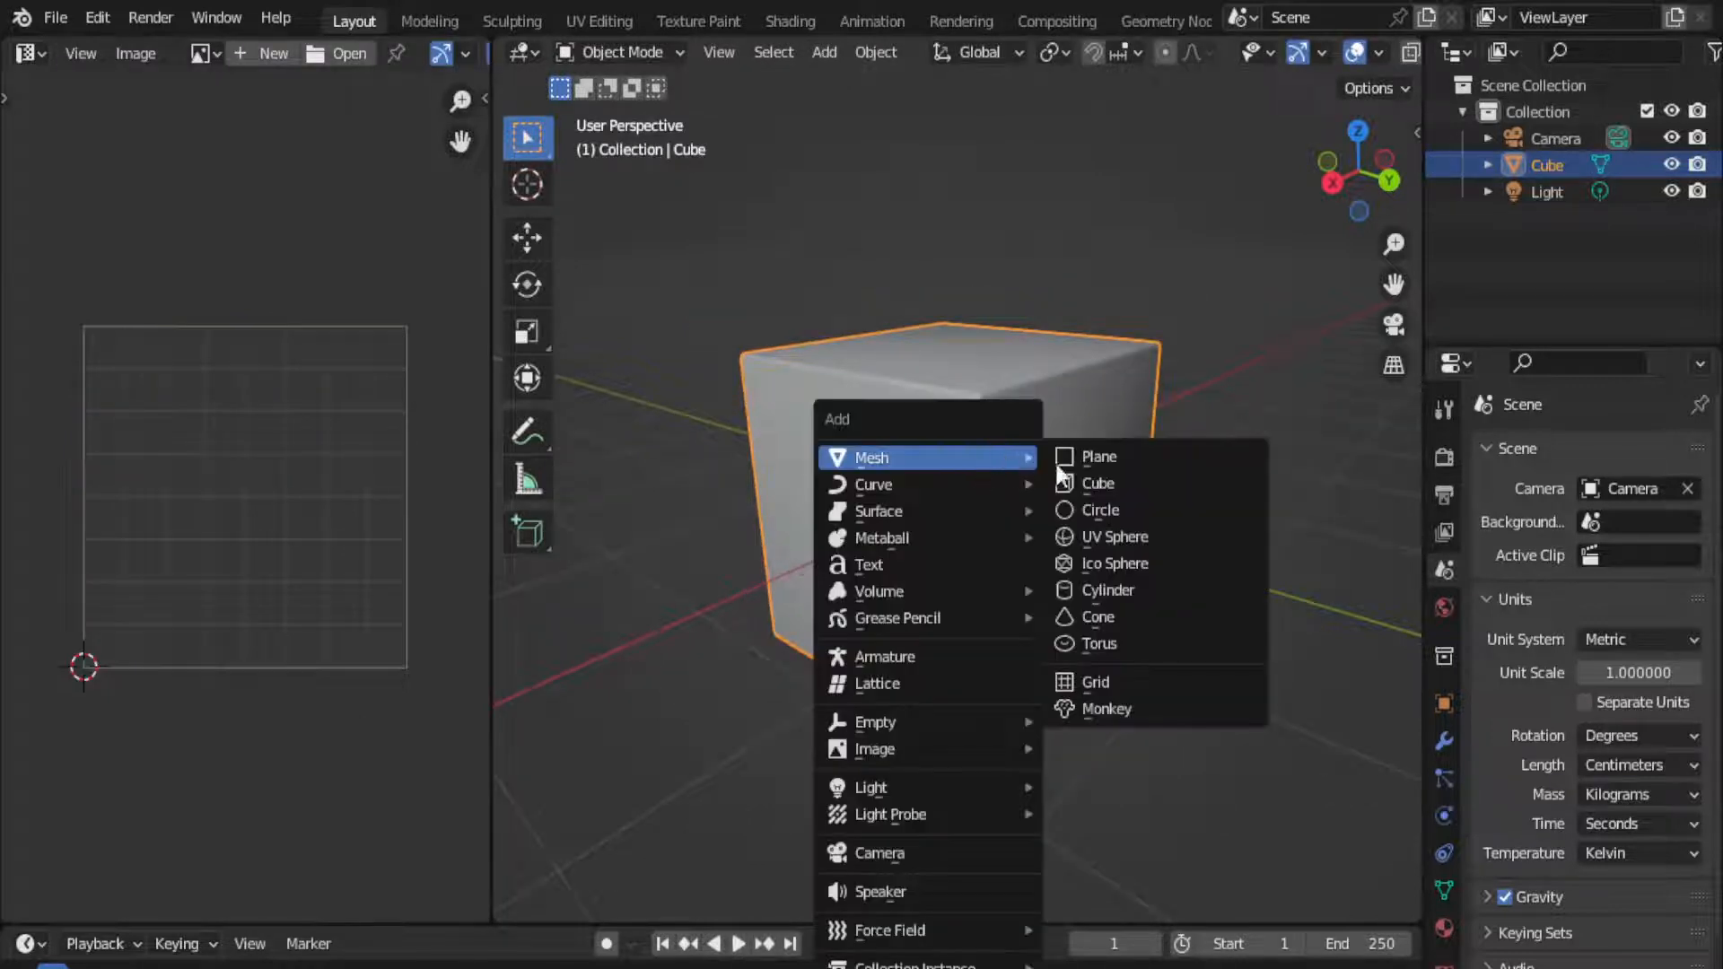
pyautogui.click(1113, 590)
pyautogui.click(825, 581)
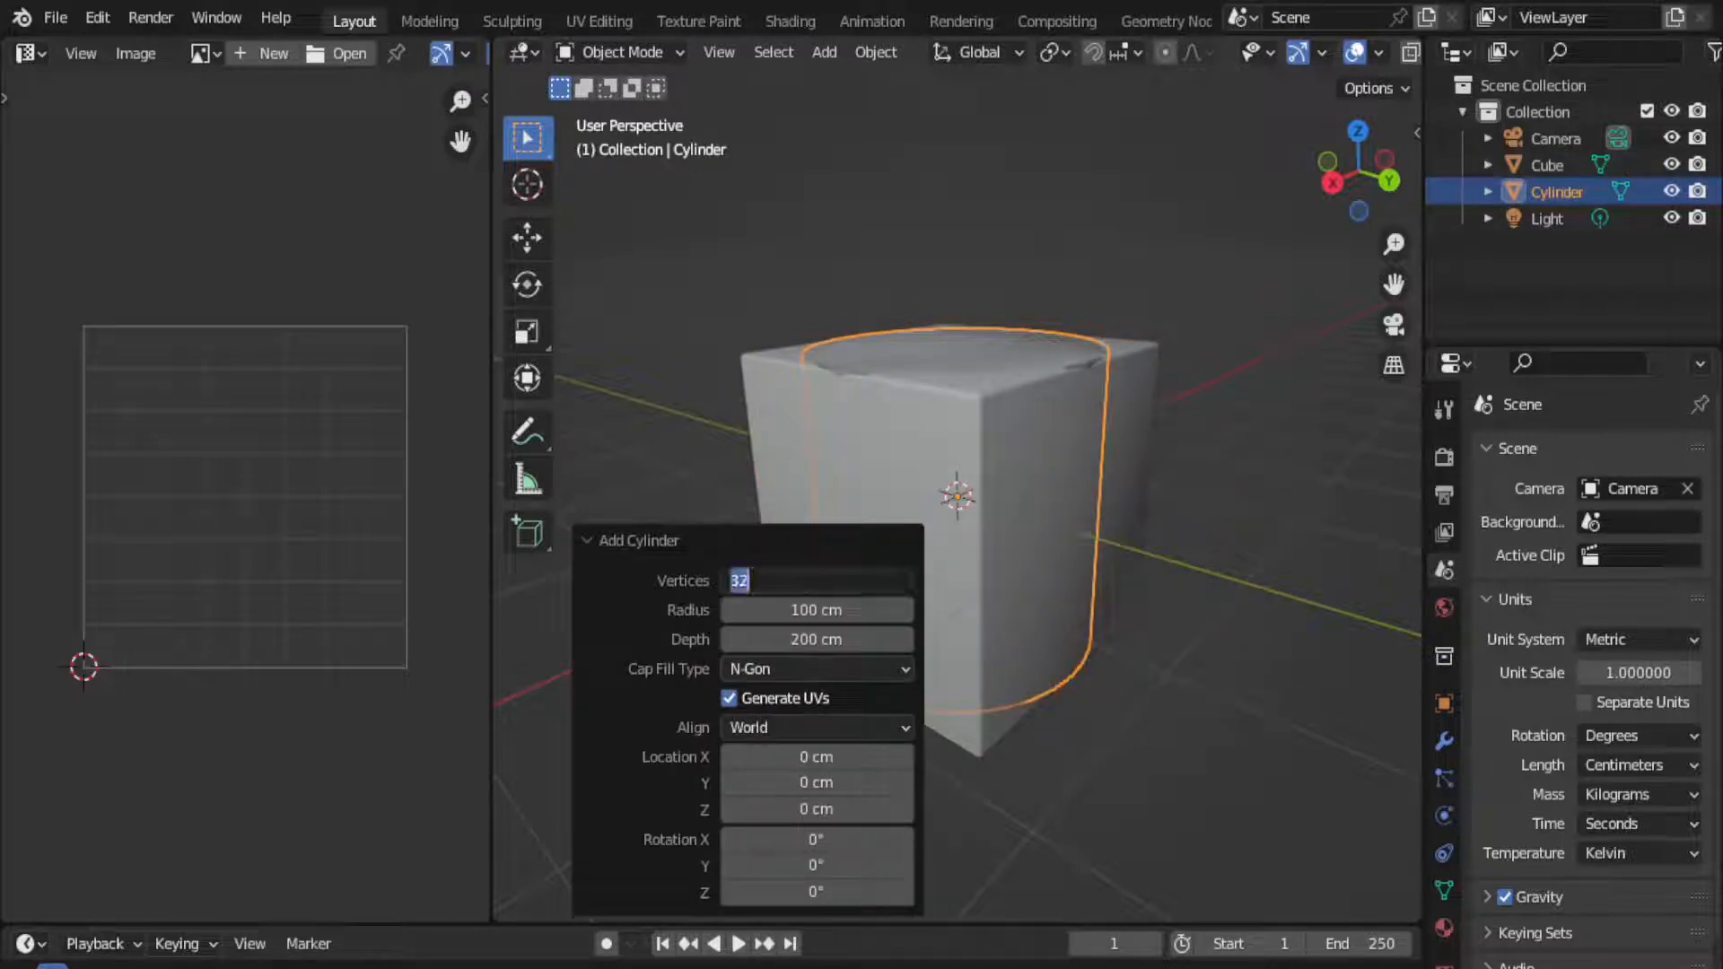
pyautogui.press('Return')
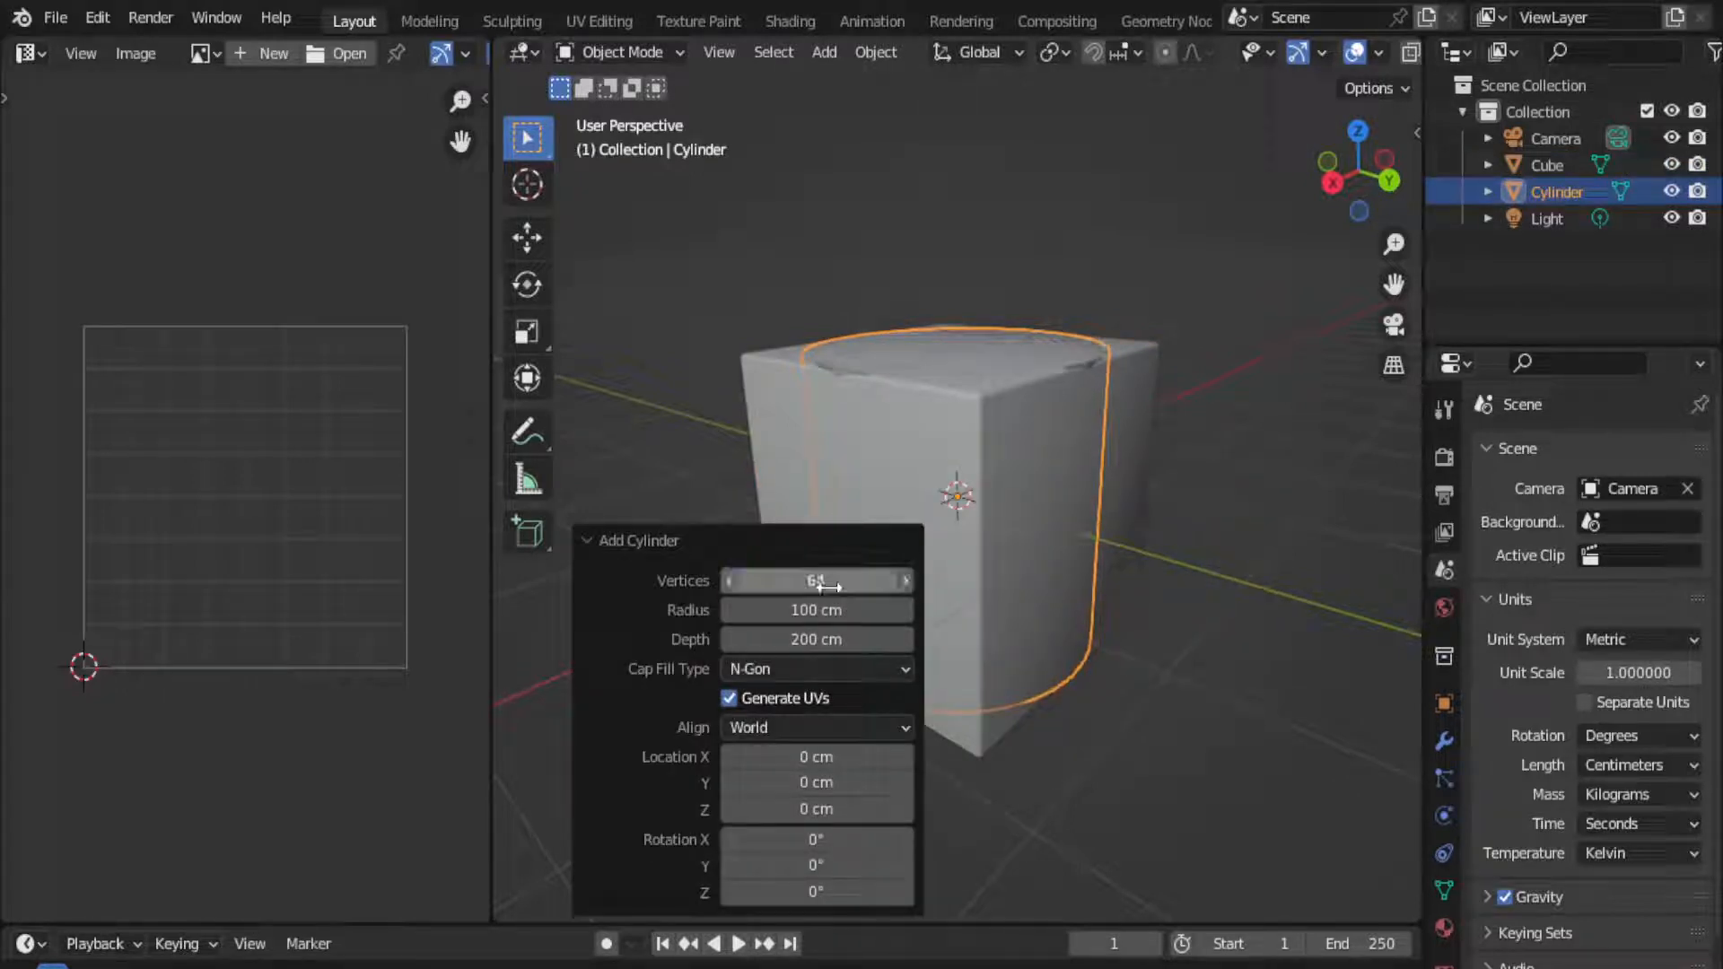
pyautogui.click(788, 670)
pyautogui.click(793, 757)
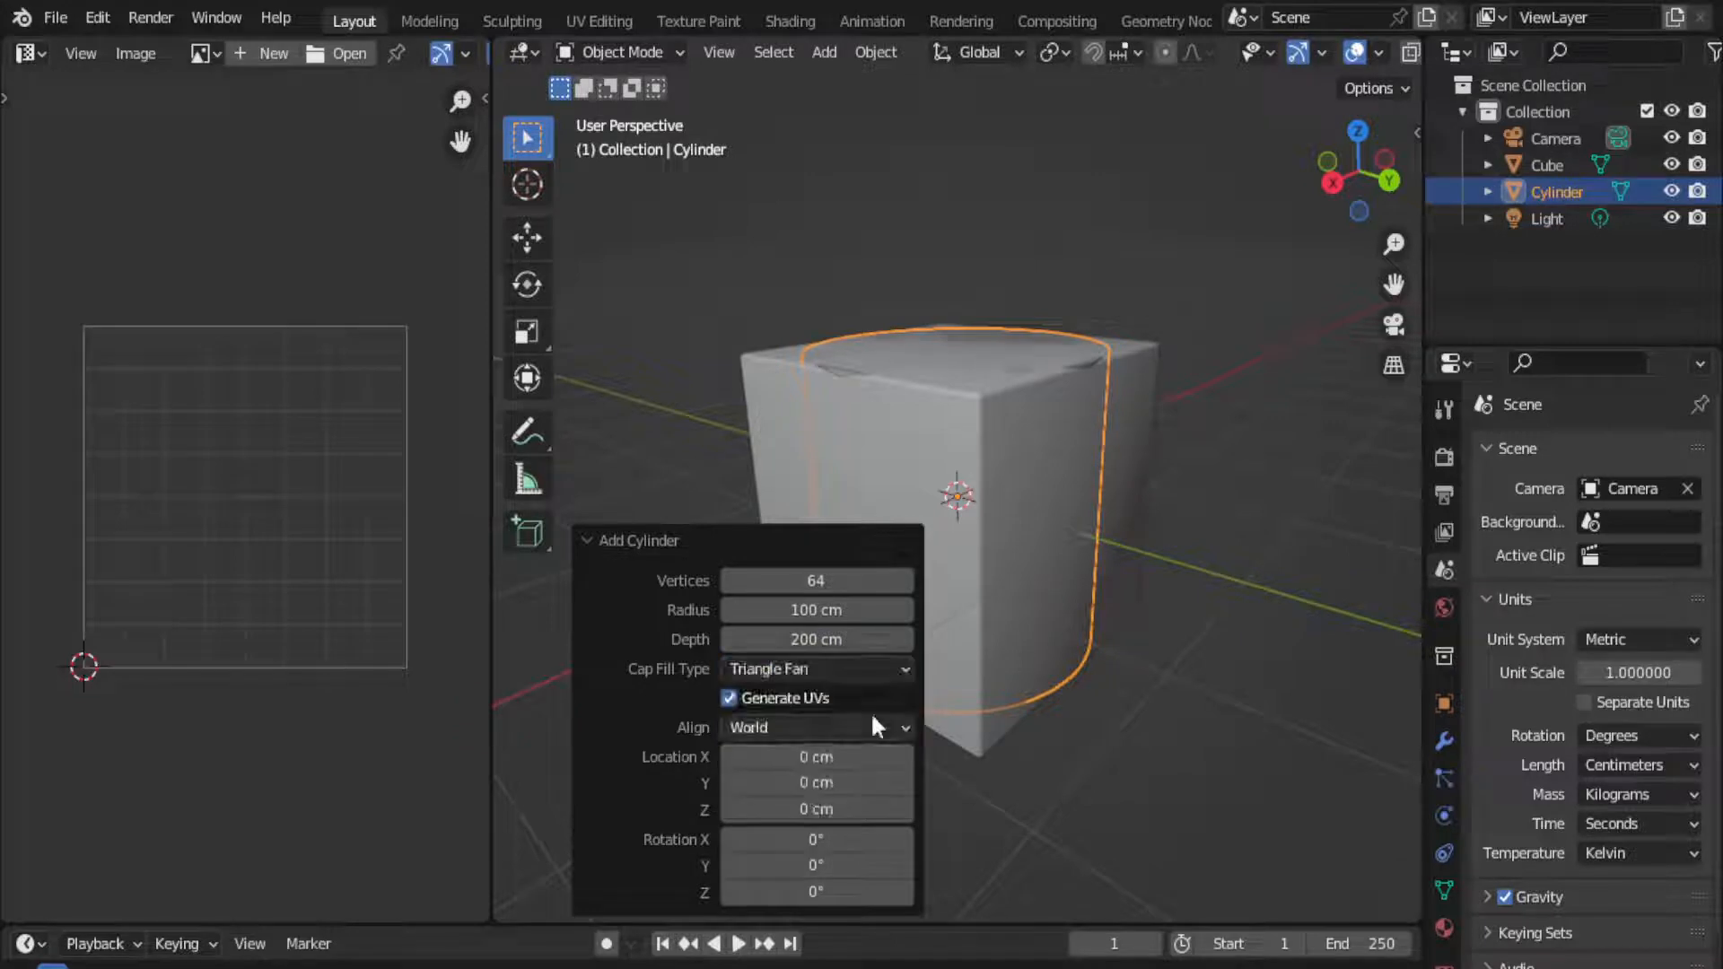
# - Raise the cylinder about 187 cm along Z and scale it down
pyautogui.press('g')
pyautogui.press('z')
pyautogui.click(1122, 348)
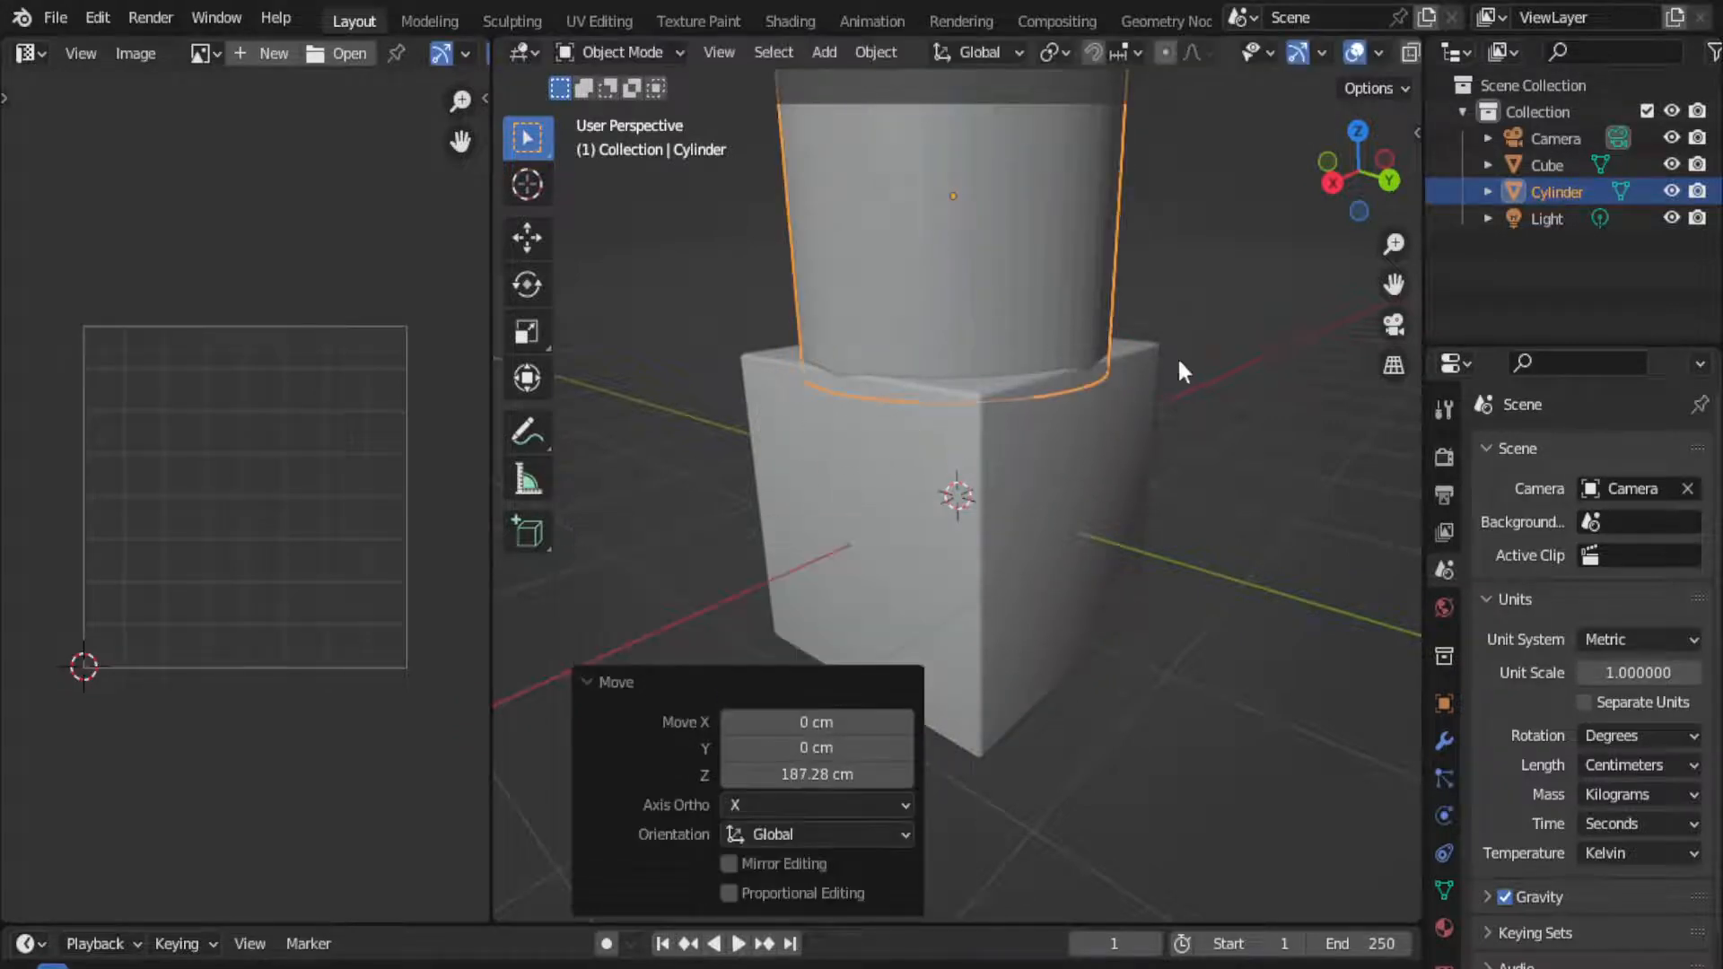
pyautogui.press('s')
pyautogui.click(1059, 305)
# - Scale the cylinder down further and lower it along Z close to the cube's top face
pyautogui.press('g')
pyautogui.press('z')
pyautogui.click(1058, 385)
pyautogui.press('s')
pyautogui.click(1041, 398)
pyautogui.press('g')
pyautogui.press('z')
pyautogui.click(1050, 395)
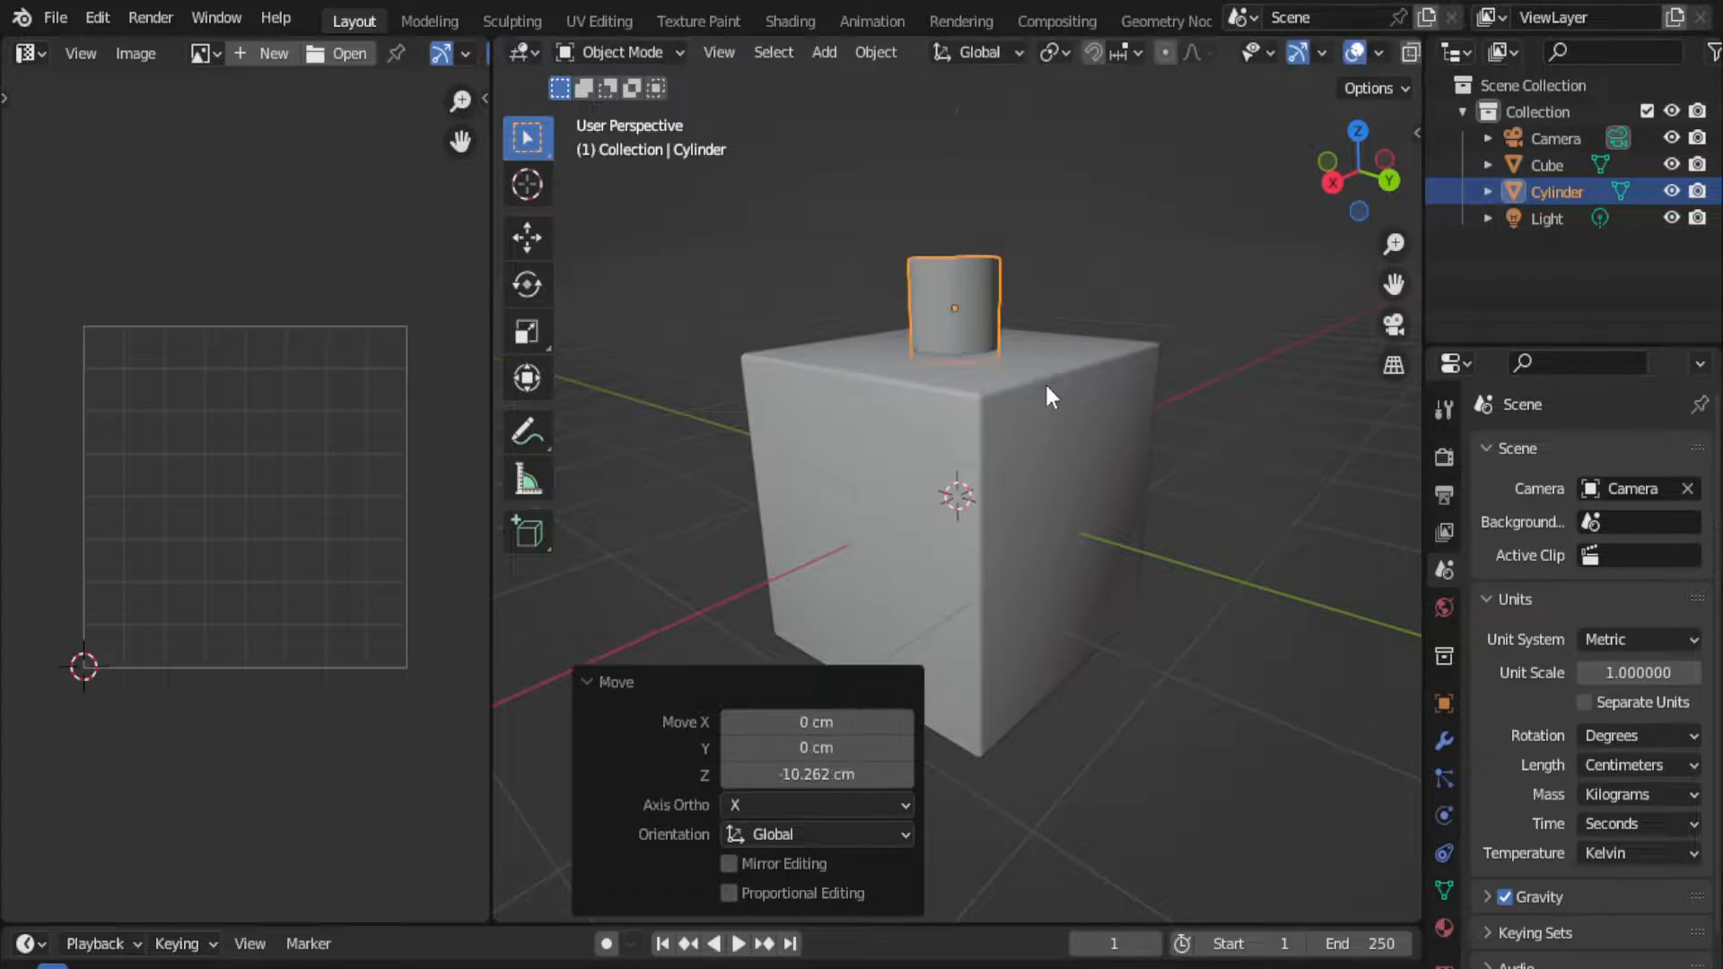
# - Fine-tune the cylinder's overall size in the right orthographic view
pyautogui.press('KP_3')
pyautogui.press('KP_Decimal')
pyautogui.press('s')
pyautogui.click(1147, 478)
pyautogui.scroll(-7, 1132, 498)
pyautogui.scroll(-1, 1128, 508)
# - Lower the cylinder's bottom vertices onto the cube's top face and scale them to about 0.62 to taper the body
pyautogui.press('Tab')
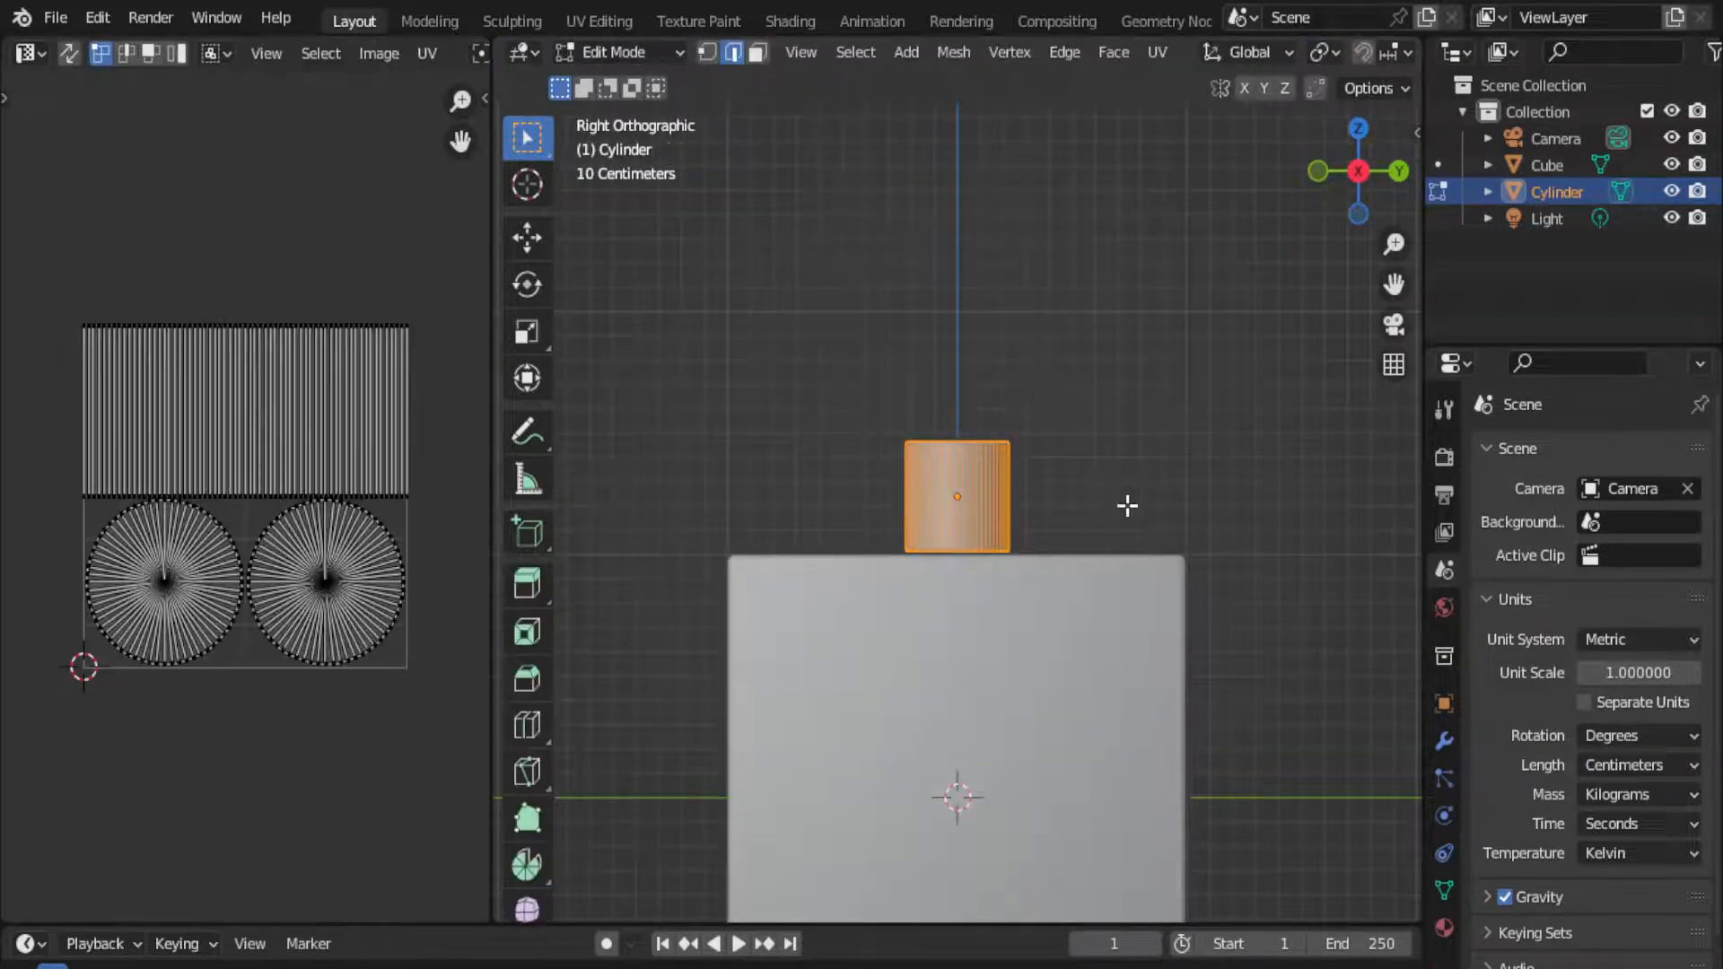
pyautogui.hotkey('alt', 'z')
pyautogui.hotkey('alt', 'z')
pyautogui.hotkey('alt', 'z')
pyautogui.press('1')
pyautogui.moveTo(872, 520); pyautogui.dragTo(1181, 627)
pyautogui.scroll(6, 1193, 633)
pyautogui.keyDown('shift'); pyautogui.moveTo(1202, 638); pyautogui.dragTo(1244, 468, button='middle'); pyautogui.keyUp('shift')
pyautogui.press('g')
pyautogui.press('z')
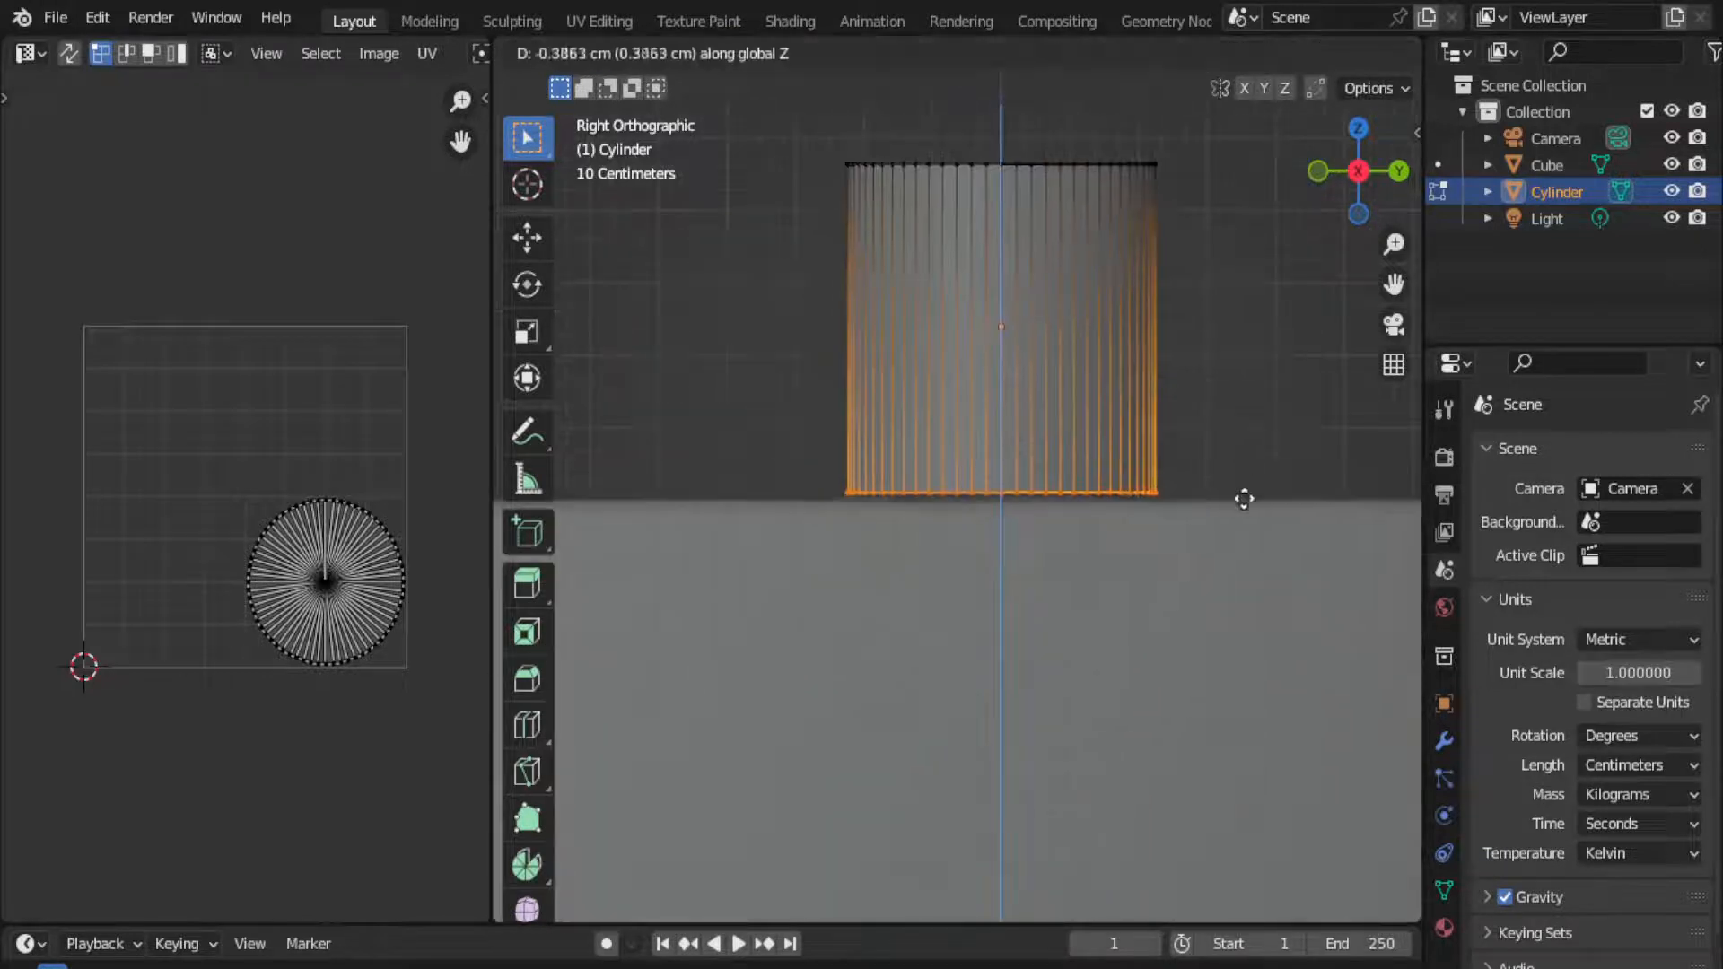
pyautogui.click(1242, 529)
pyautogui.press('s')
pyautogui.click(1190, 489)
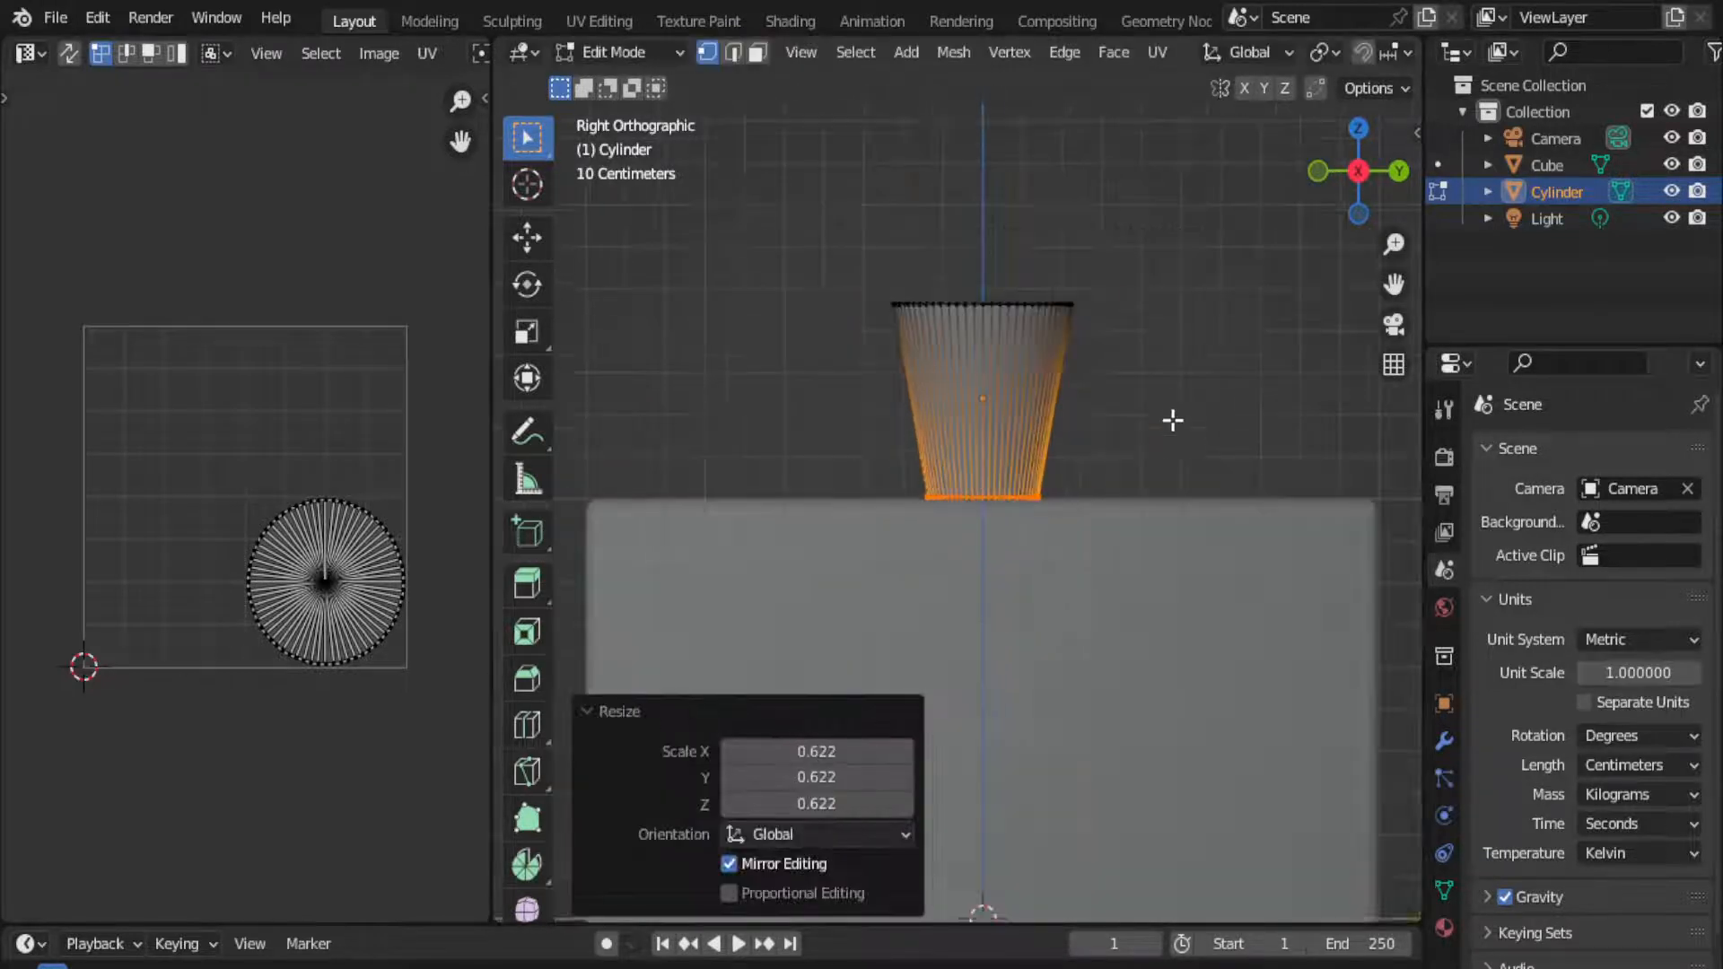
# - Delete the faces of the cylinder's top cap to open it, and return to Object Mode
pyautogui.moveTo(1173, 416); pyautogui.dragTo(1165, 535, button='middle')
pyautogui.press('3')
pyautogui.hotkey('alt', 'z')
pyautogui.moveTo(1181, 362); pyautogui.dragTo(1177, 524, button='middle')
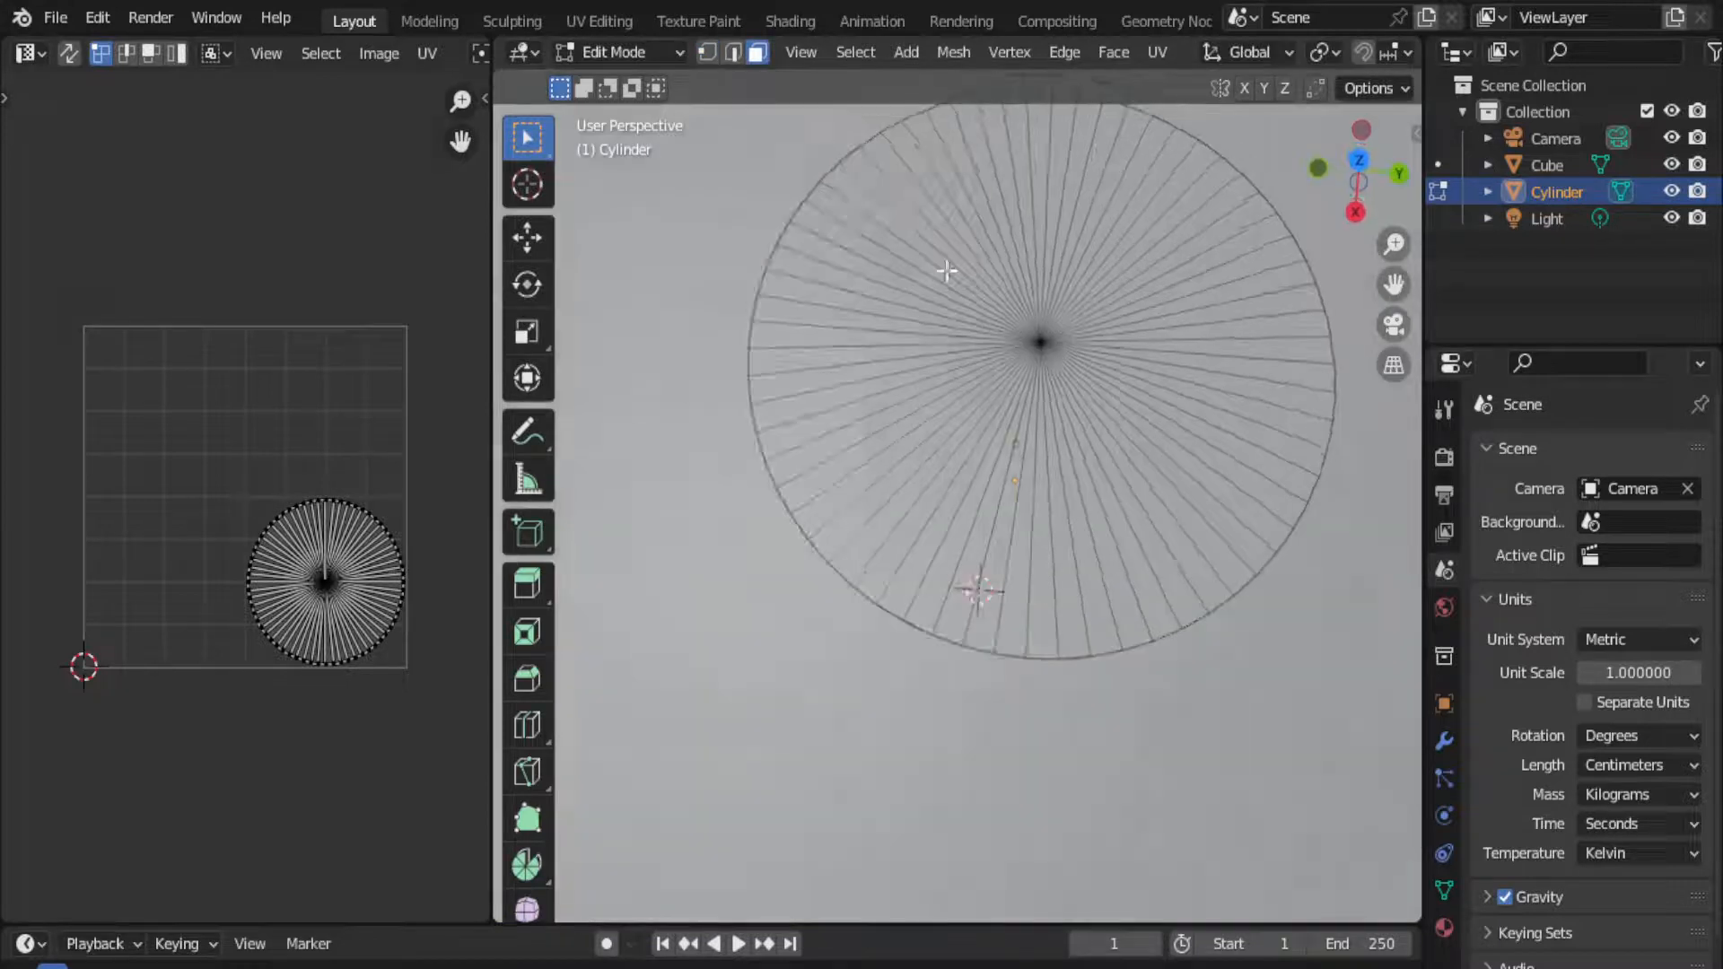
pyautogui.moveTo(977, 296); pyautogui.dragTo(1194, 544)
pyautogui.press('x')
pyautogui.click(1077, 491)
pyautogui.scroll(-2, 1075, 486)
pyautogui.press('Tab')
# - Add a Solidify modifier to the cylinder with 2 cm thickness and Even Thickness enabled
pyautogui.moveTo(1076, 486); pyautogui.dragTo(1068, 451, button='middle')
pyautogui.click(1444, 742)
pyautogui.click(1494, 453)
pyautogui.click(1246, 904)
pyautogui.scroll(3, 1139, 518)
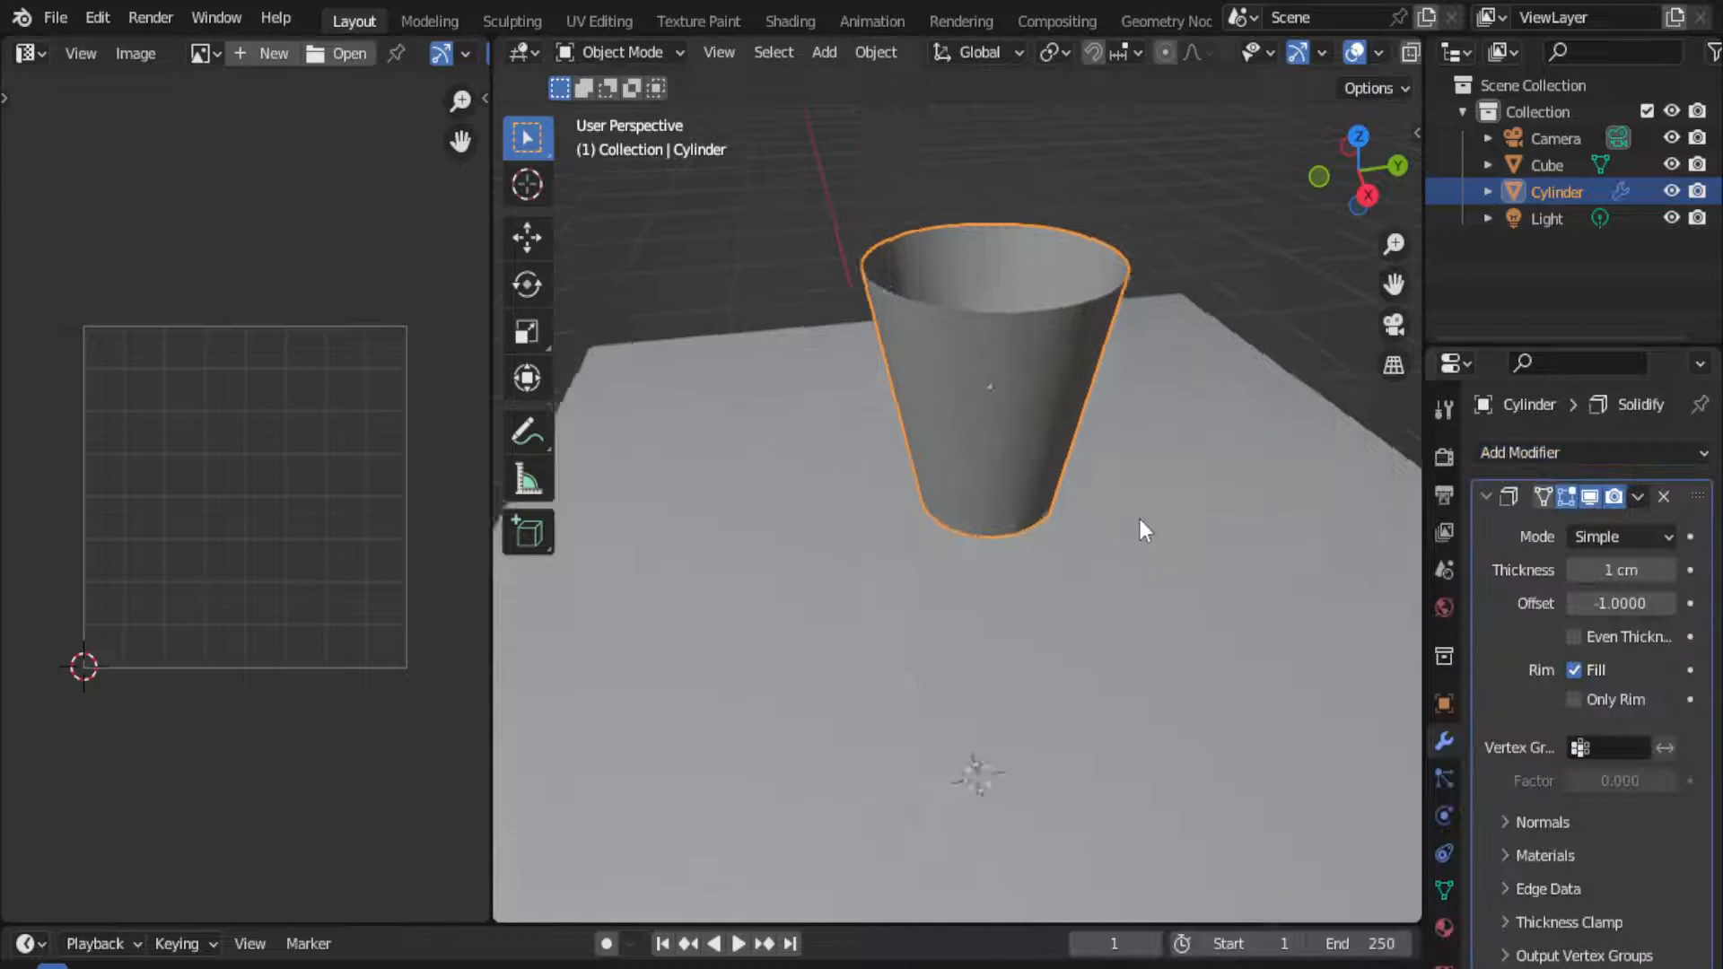
pyautogui.keyDown('shift'); pyautogui.moveTo(1140, 519); pyautogui.dragTo(1106, 704, button='middle'); pyautogui.keyUp('shift')
pyautogui.scroll(1, 1106, 703)
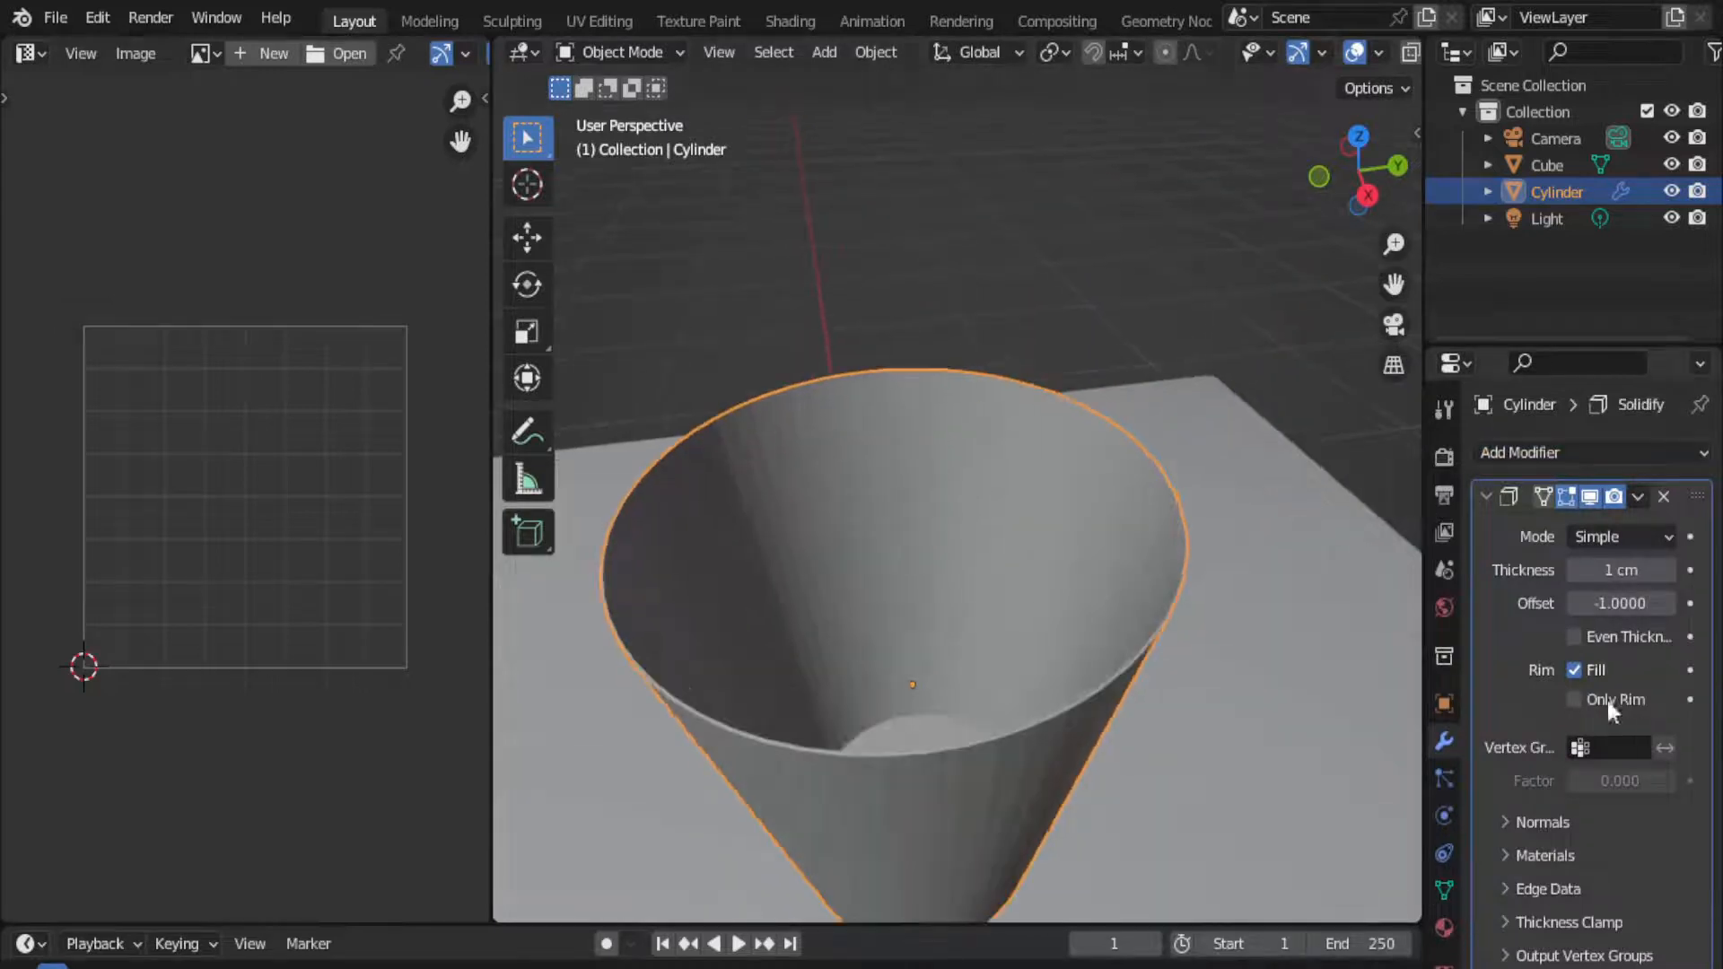
pyautogui.click(1630, 574)
pyautogui.write('2')
pyautogui.press('Return')
pyautogui.click(1575, 638)
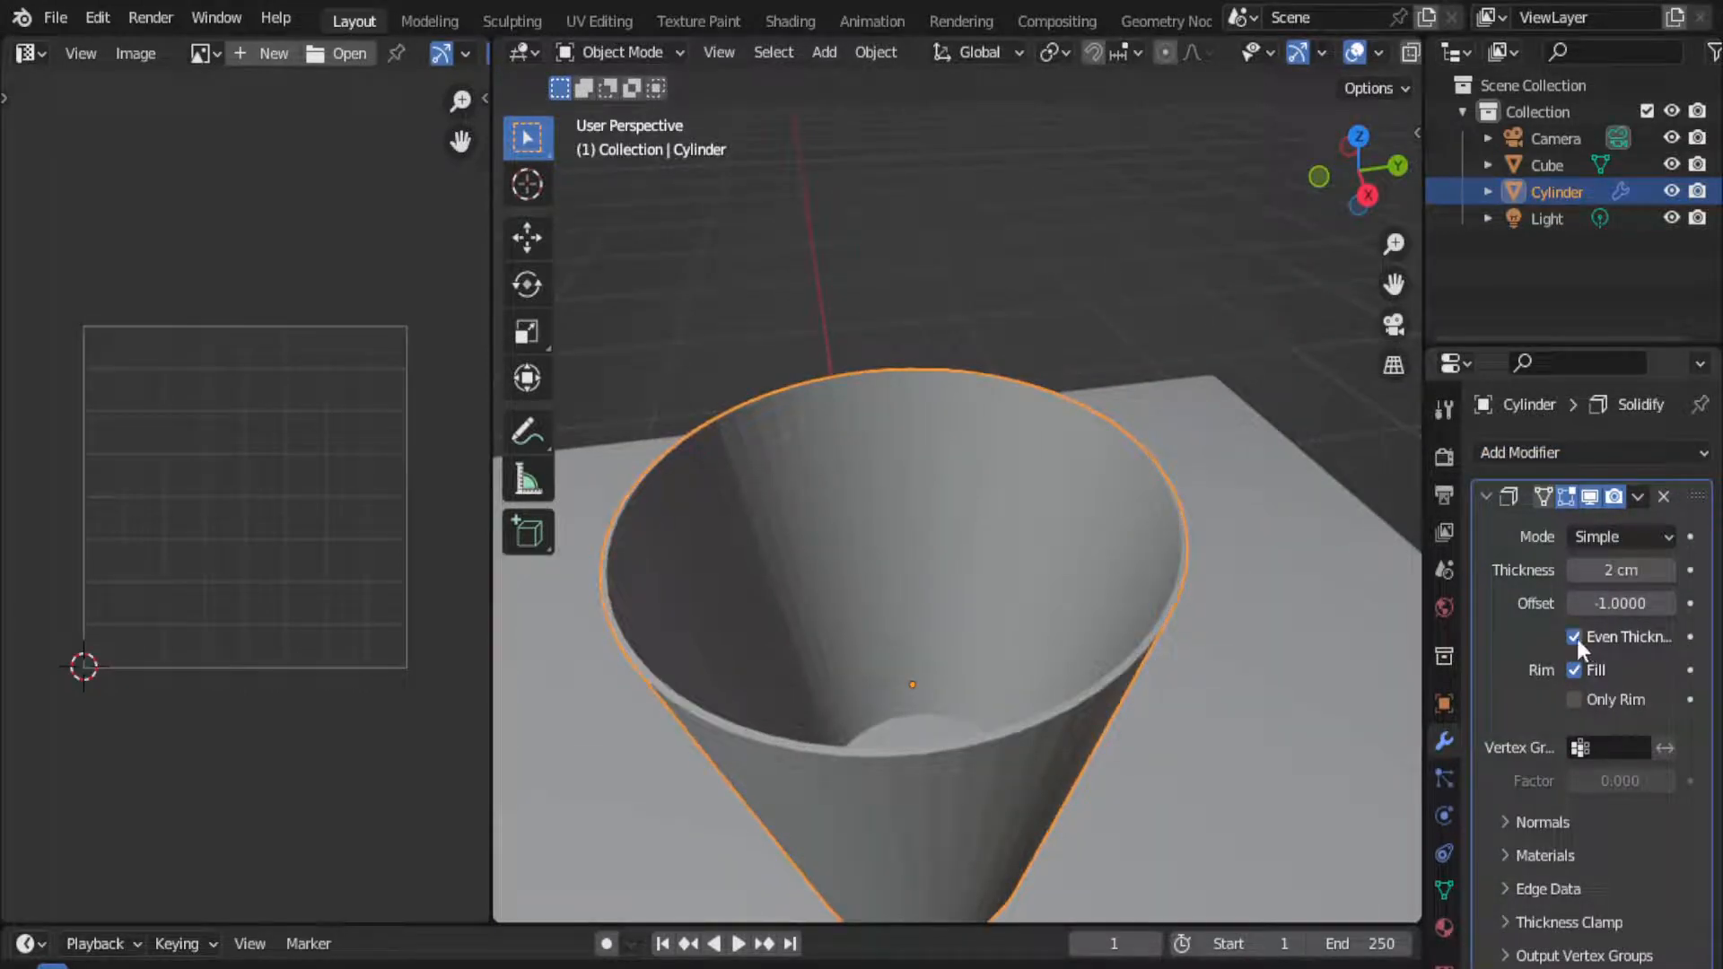
# - Add a Bevel modifier to the cylinder with an amount of 0.2 cm and 2 segments
pyautogui.click(1561, 454)
pyautogui.click(1229, 563)
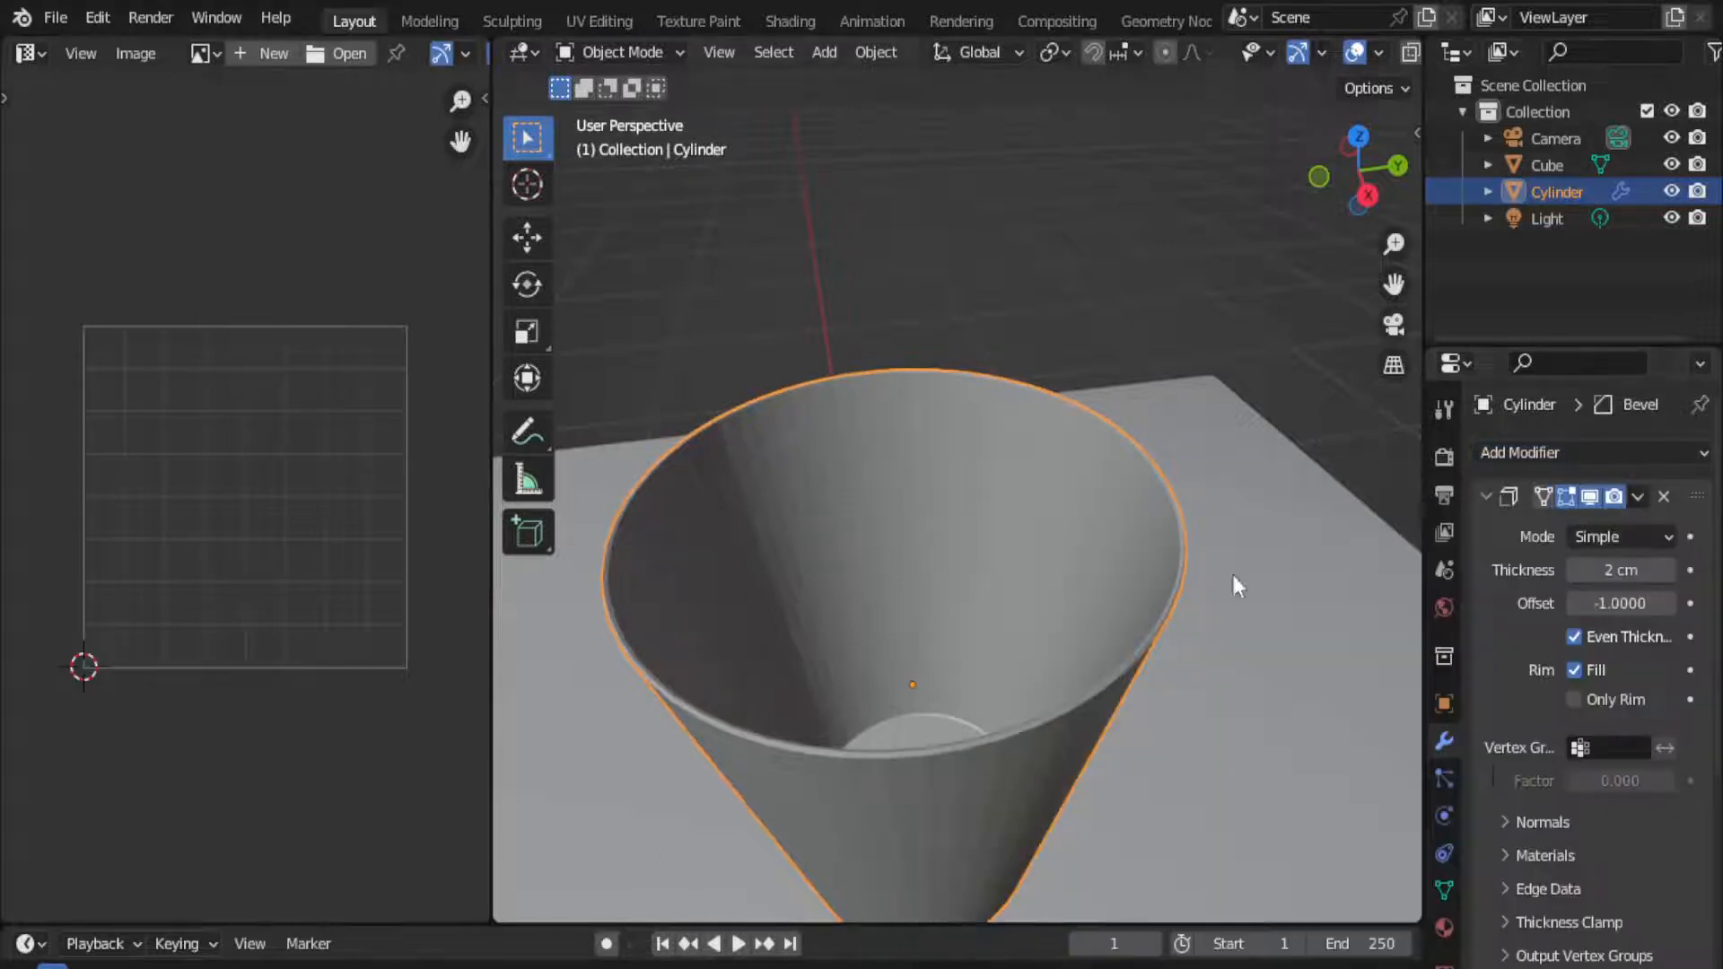
pyautogui.scroll(-8, 1584, 781)
pyautogui.doubleClick(1615, 774)
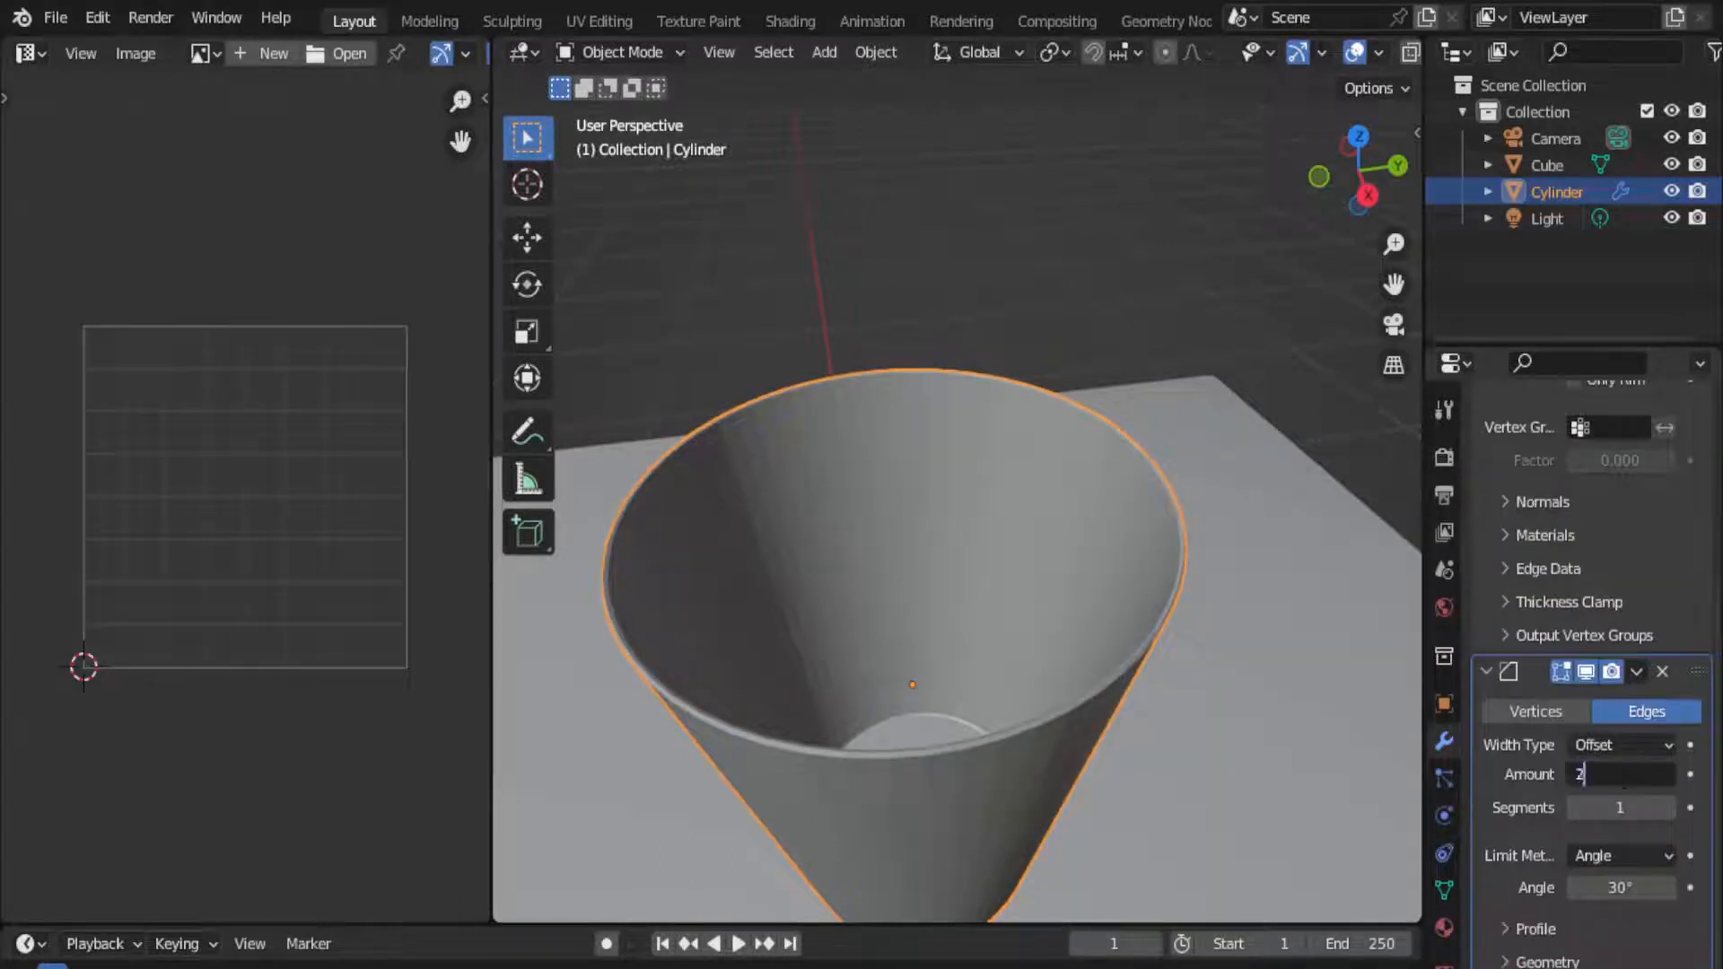
pyautogui.write('0.2')
pyautogui.press('Return')
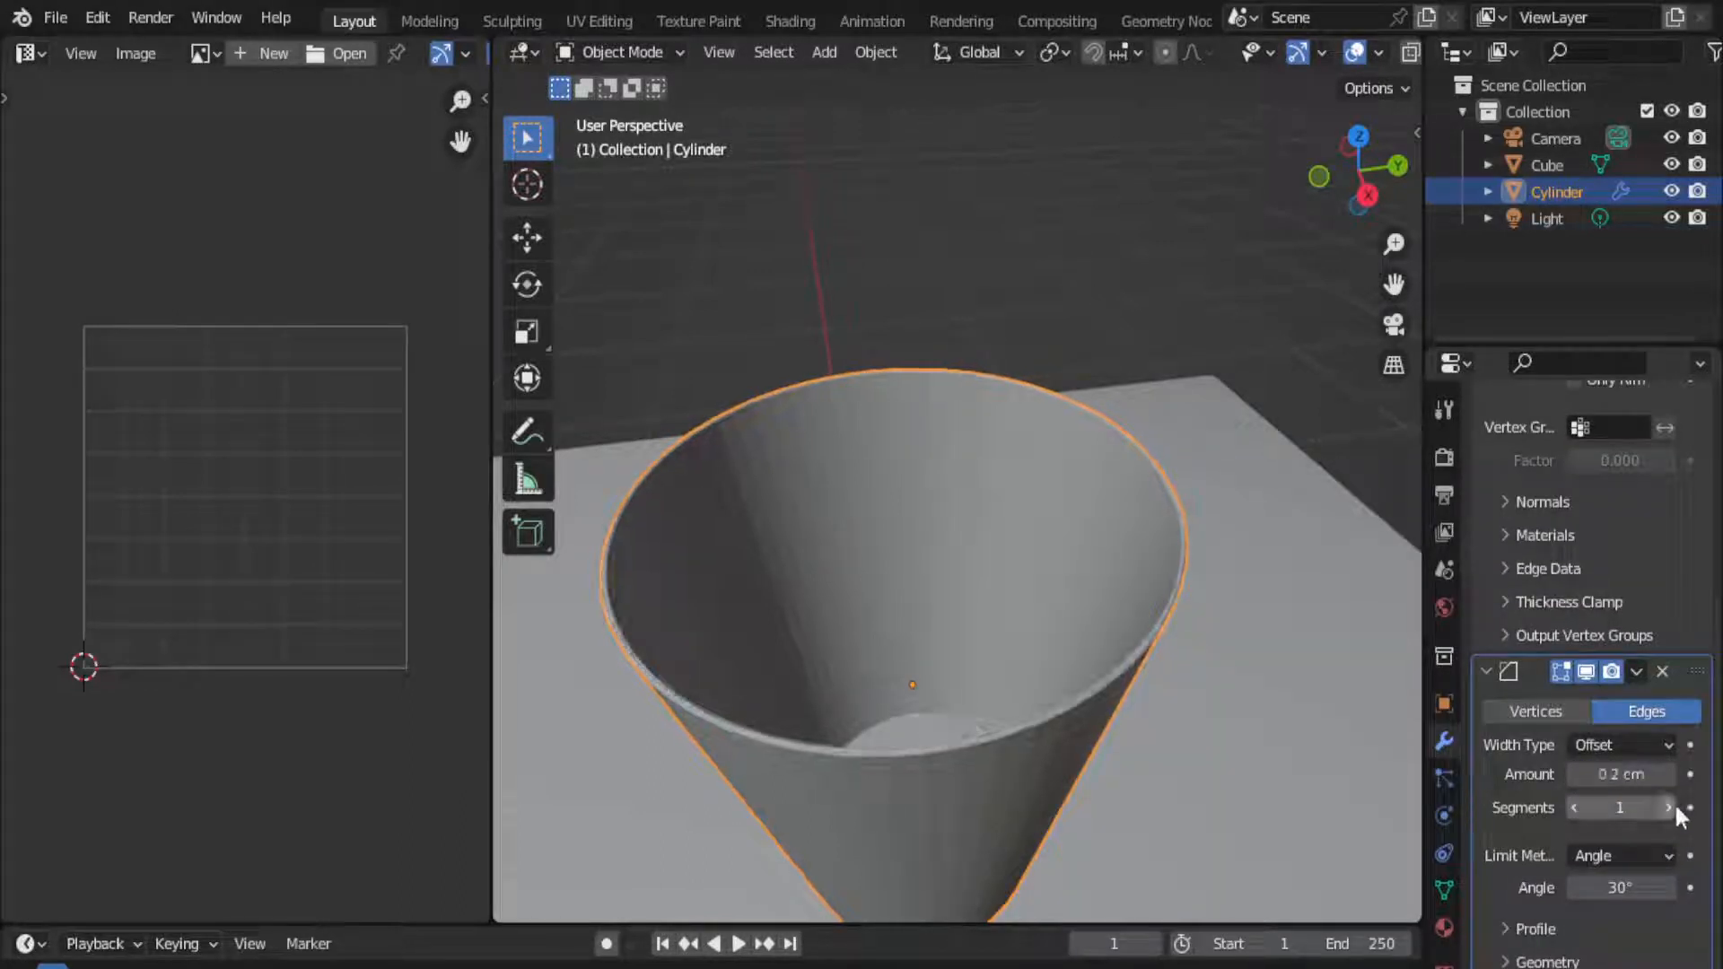
pyautogui.scroll(5, 1111, 702)
# - Apply Shade Smooth to the tapered cylinder
pyautogui.rightClick(1115, 530)
pyautogui.click(1112, 526)
pyautogui.scroll(-5, 1215, 711)
pyautogui.moveTo(1215, 710); pyautogui.dragTo(1237, 489, button='middle')
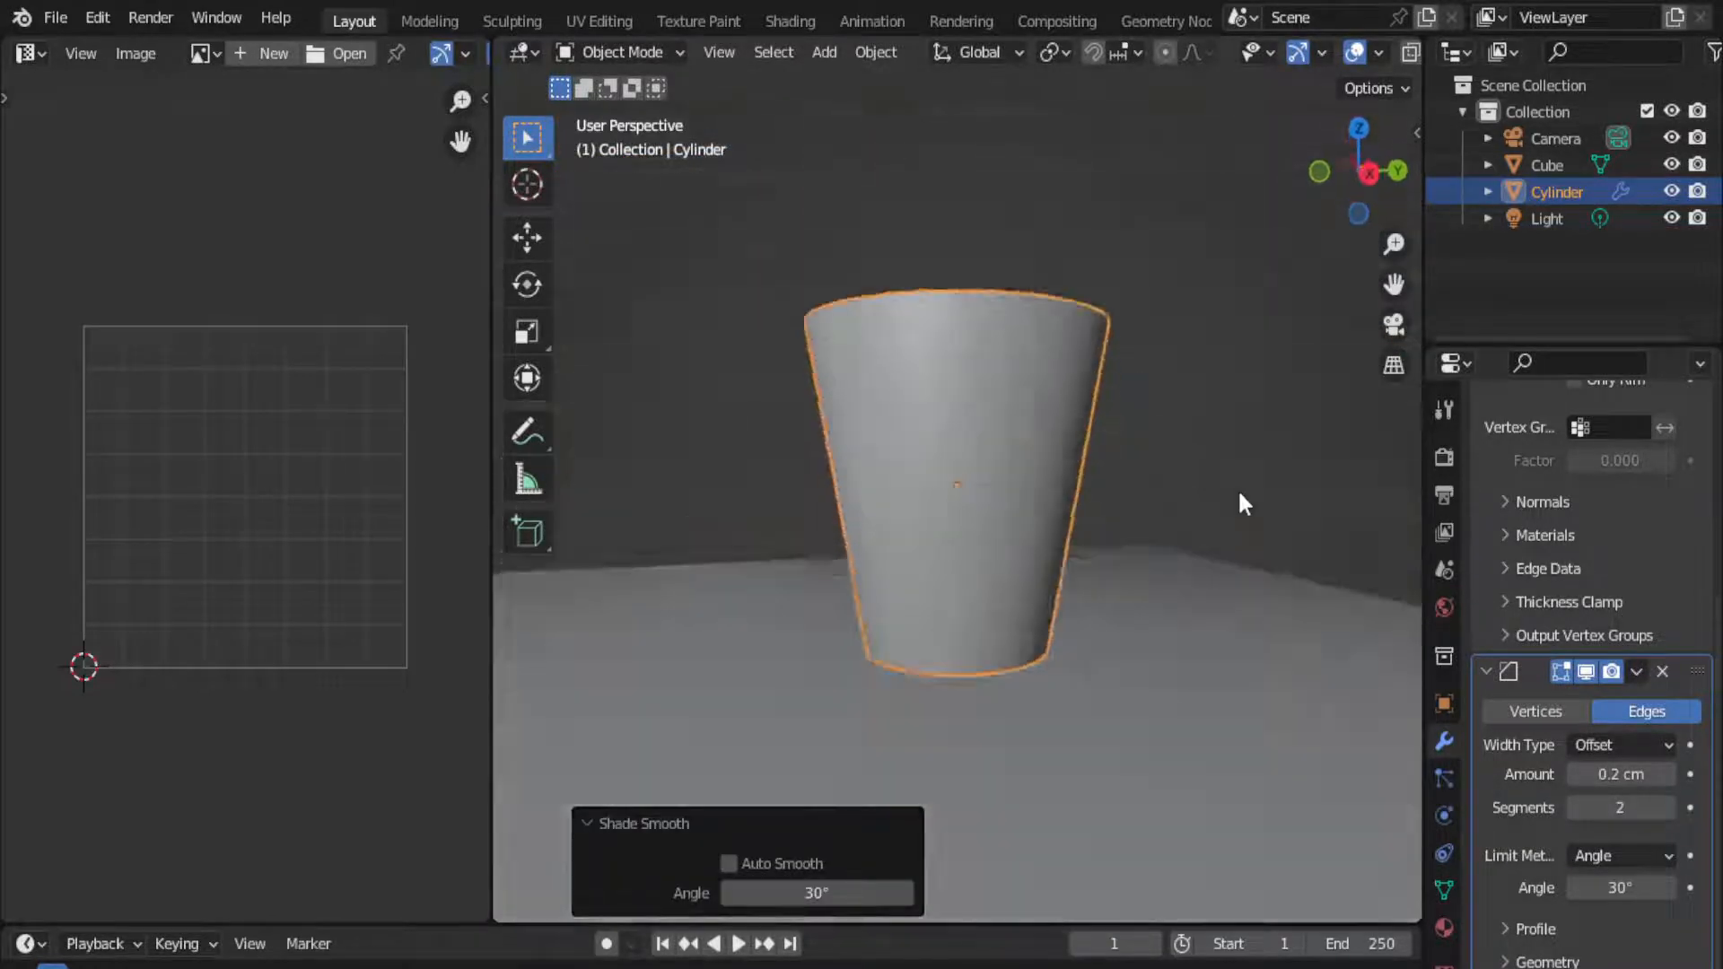
# - Apply the cylinder's Solidify and Bevel modifiers in Object Mode
pyautogui.press('KP_3')
pyautogui.press('Tab')
pyautogui.press('1')
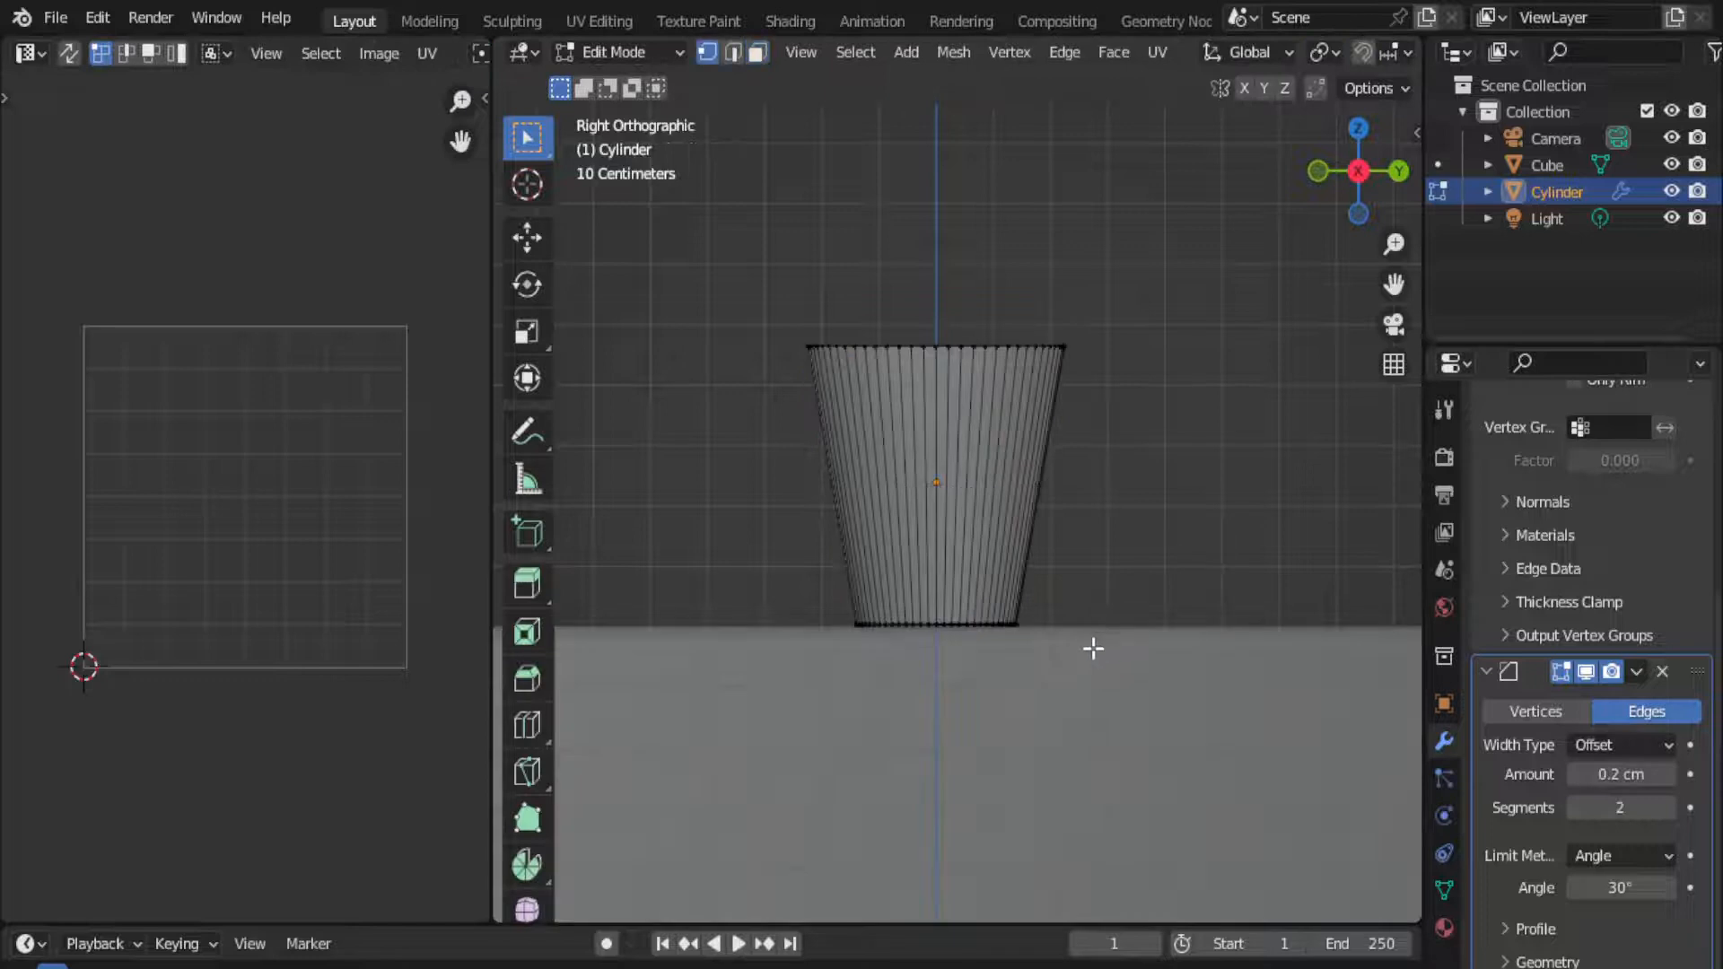
pyautogui.scroll(4, 1093, 648)
pyautogui.keyDown('shift'); pyautogui.moveTo(1093, 616); pyautogui.dragTo(1229, 589, button='middle'); pyautogui.keyUp('shift')
pyautogui.press('Tab')
pyautogui.scroll(6, 1692, 567)
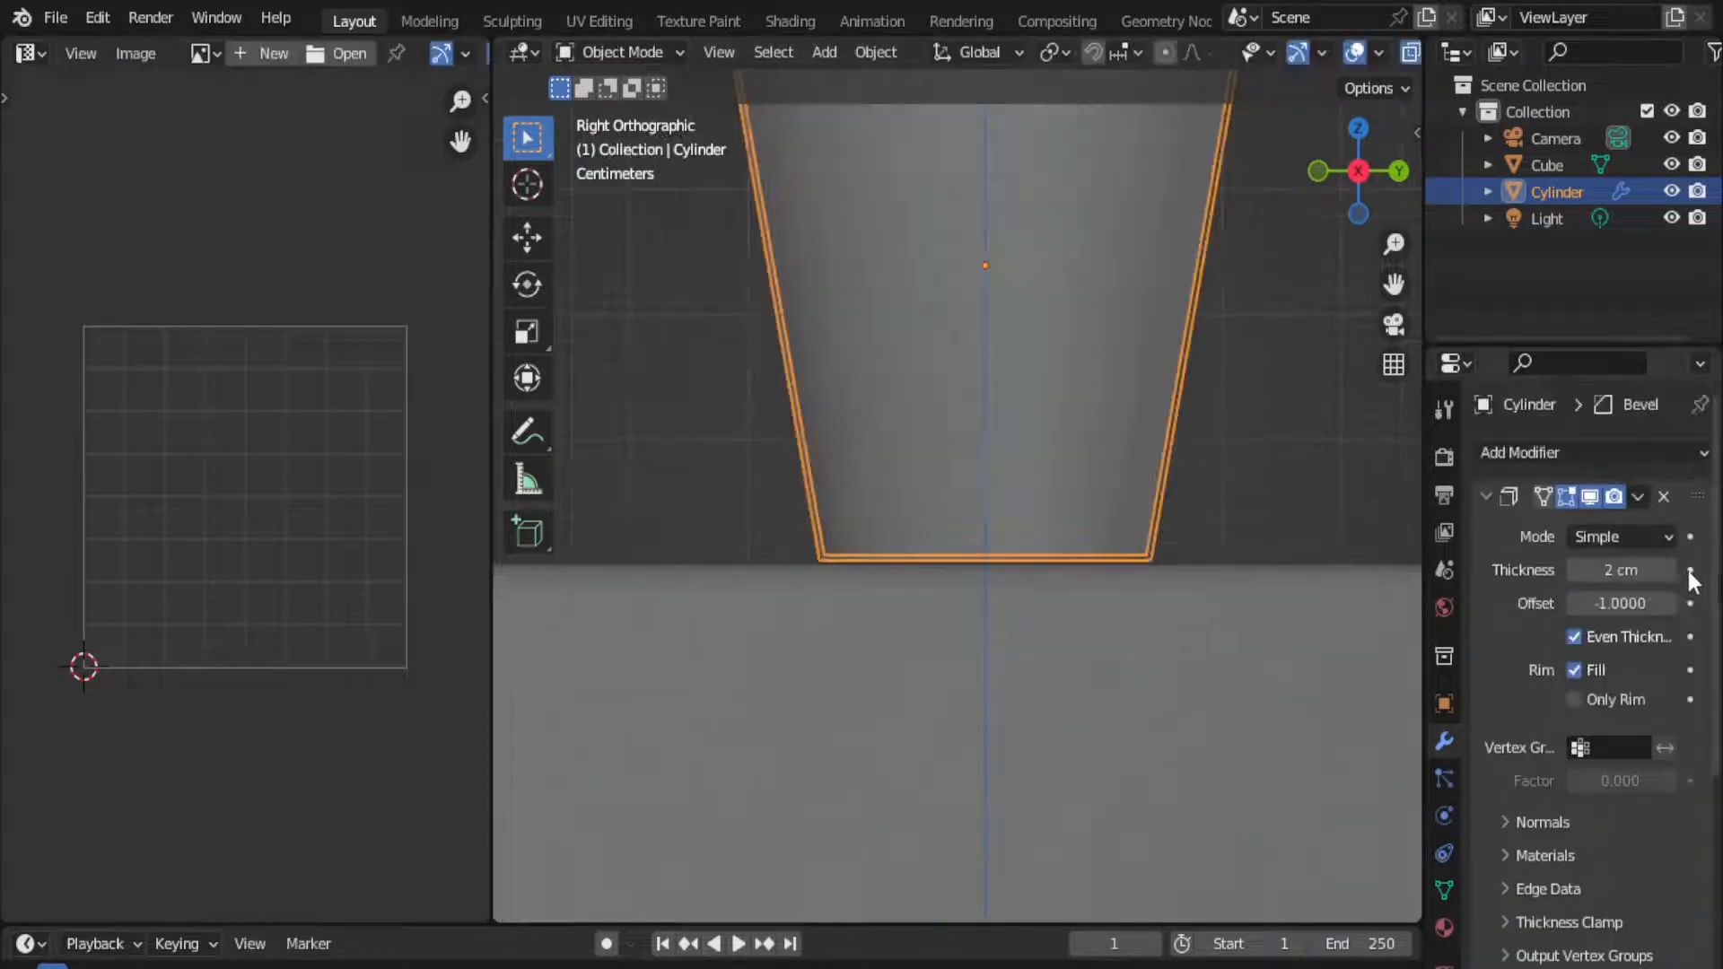
pyautogui.click(1638, 497)
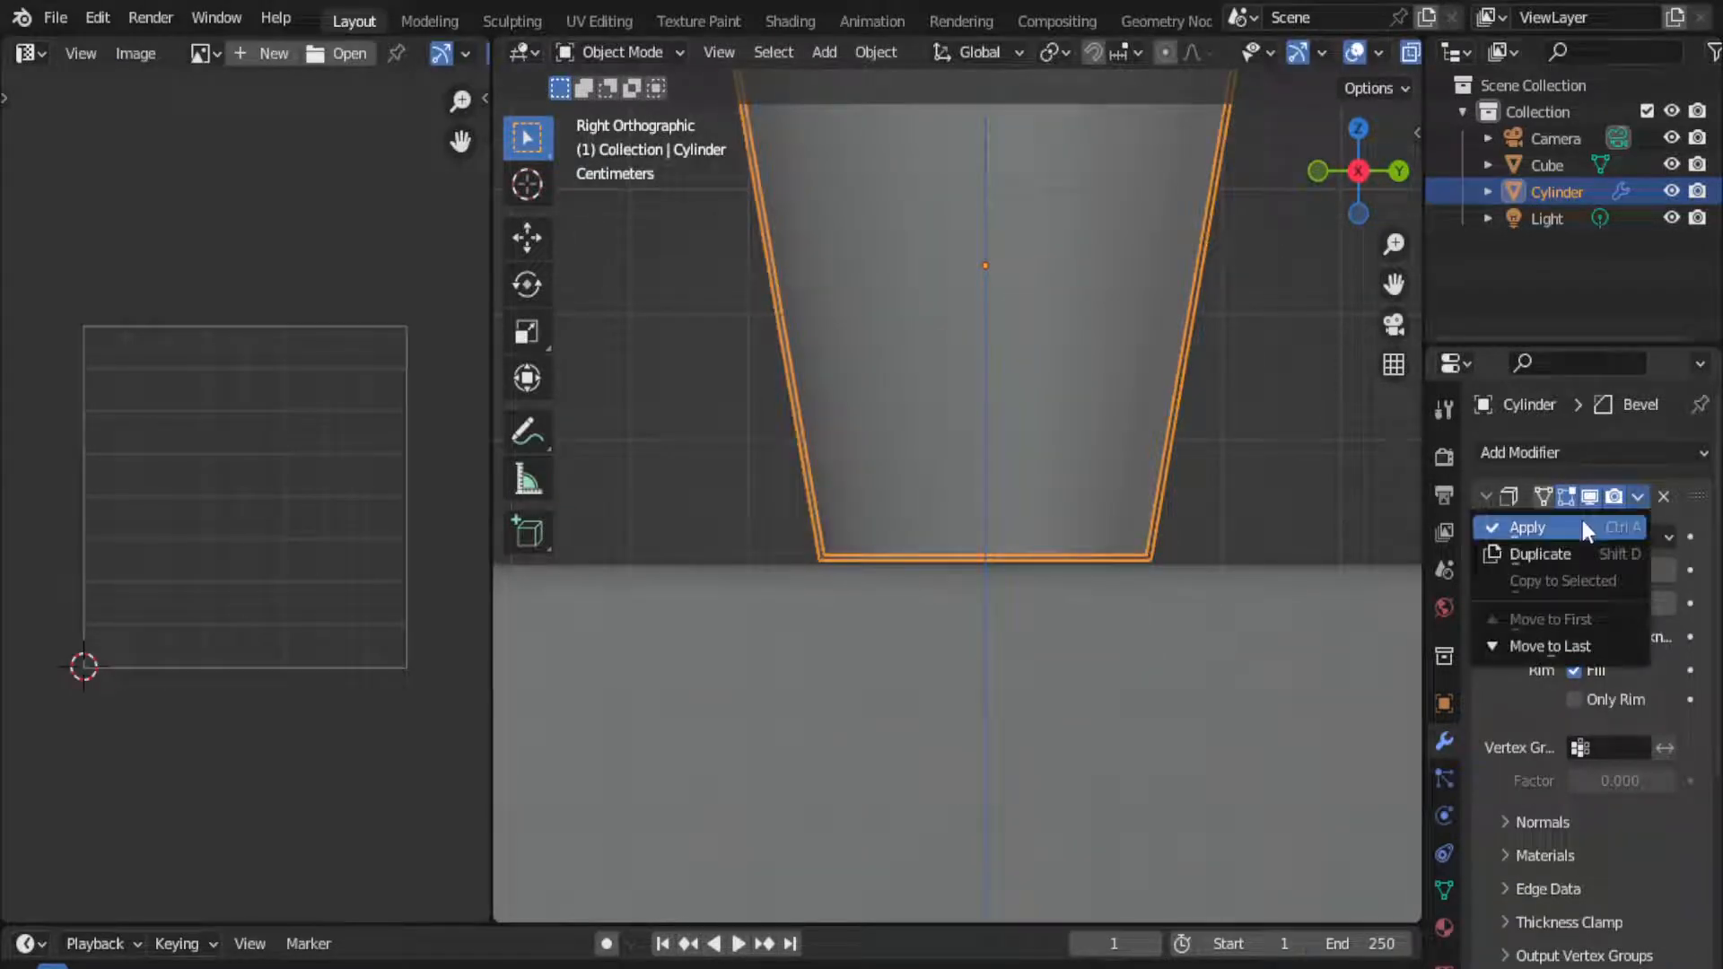
pyautogui.click(1581, 521)
pyautogui.click(1635, 494)
pyautogui.click(1587, 523)
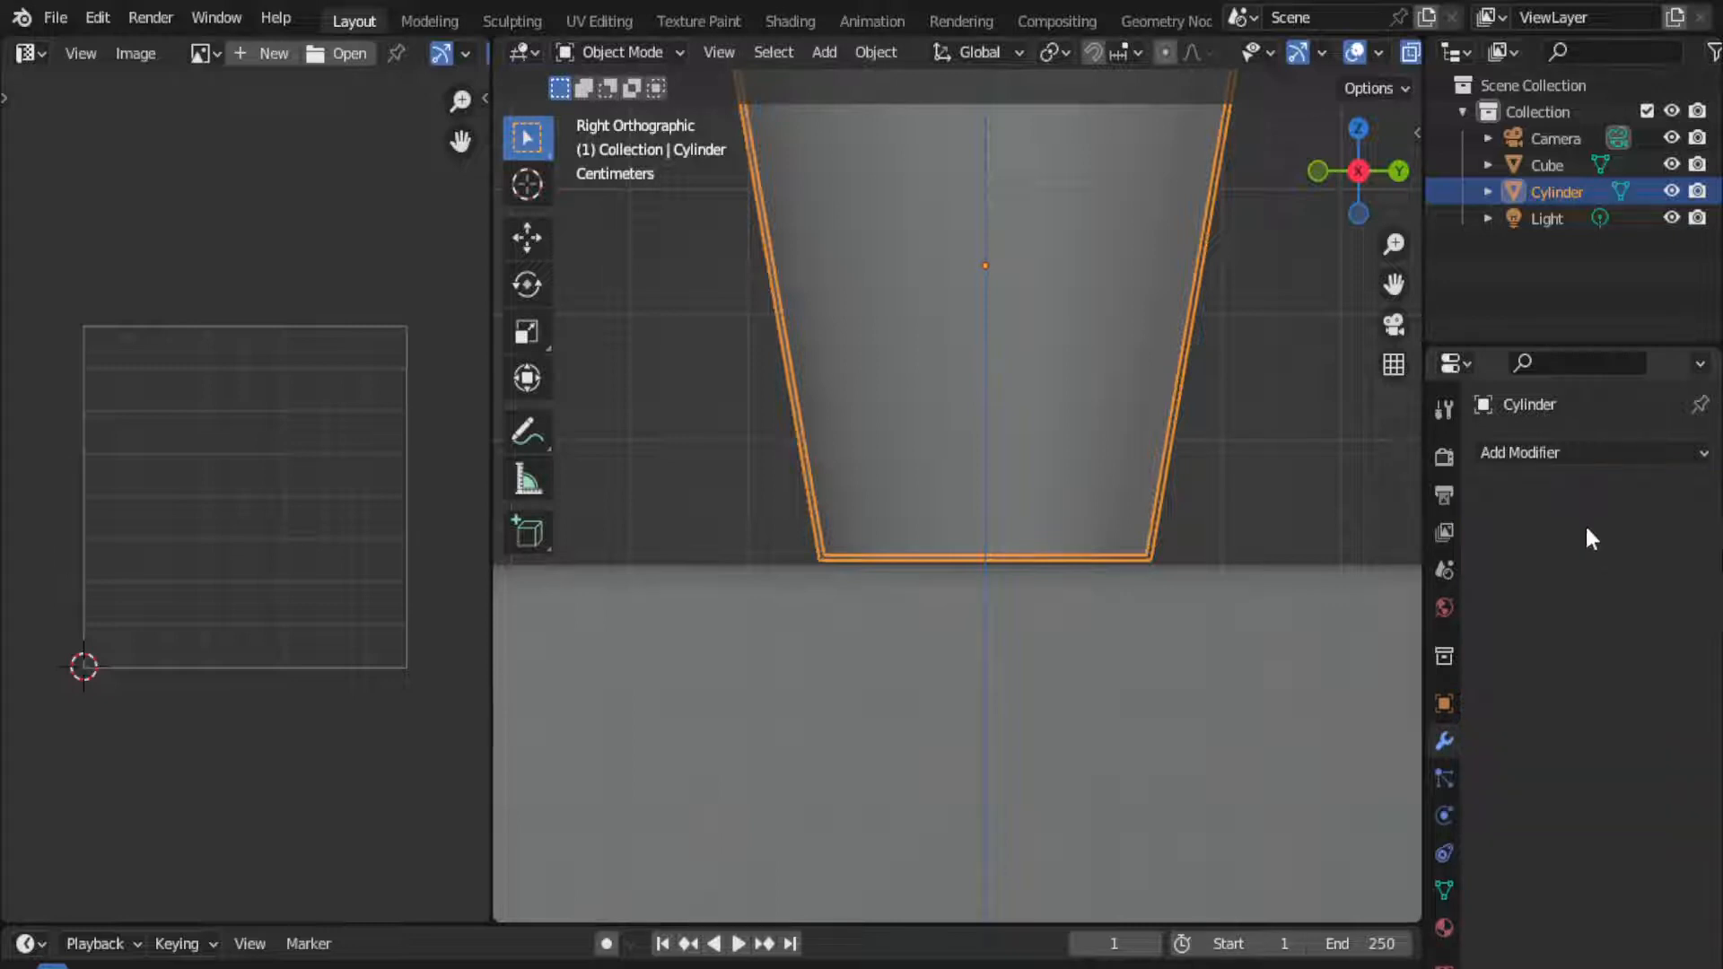
# - Move the cup's inner bottom vertices up about 2.93 cm along Z to thicken the base
pyautogui.press('Tab')
pyautogui.scroll(3, 1138, 588)
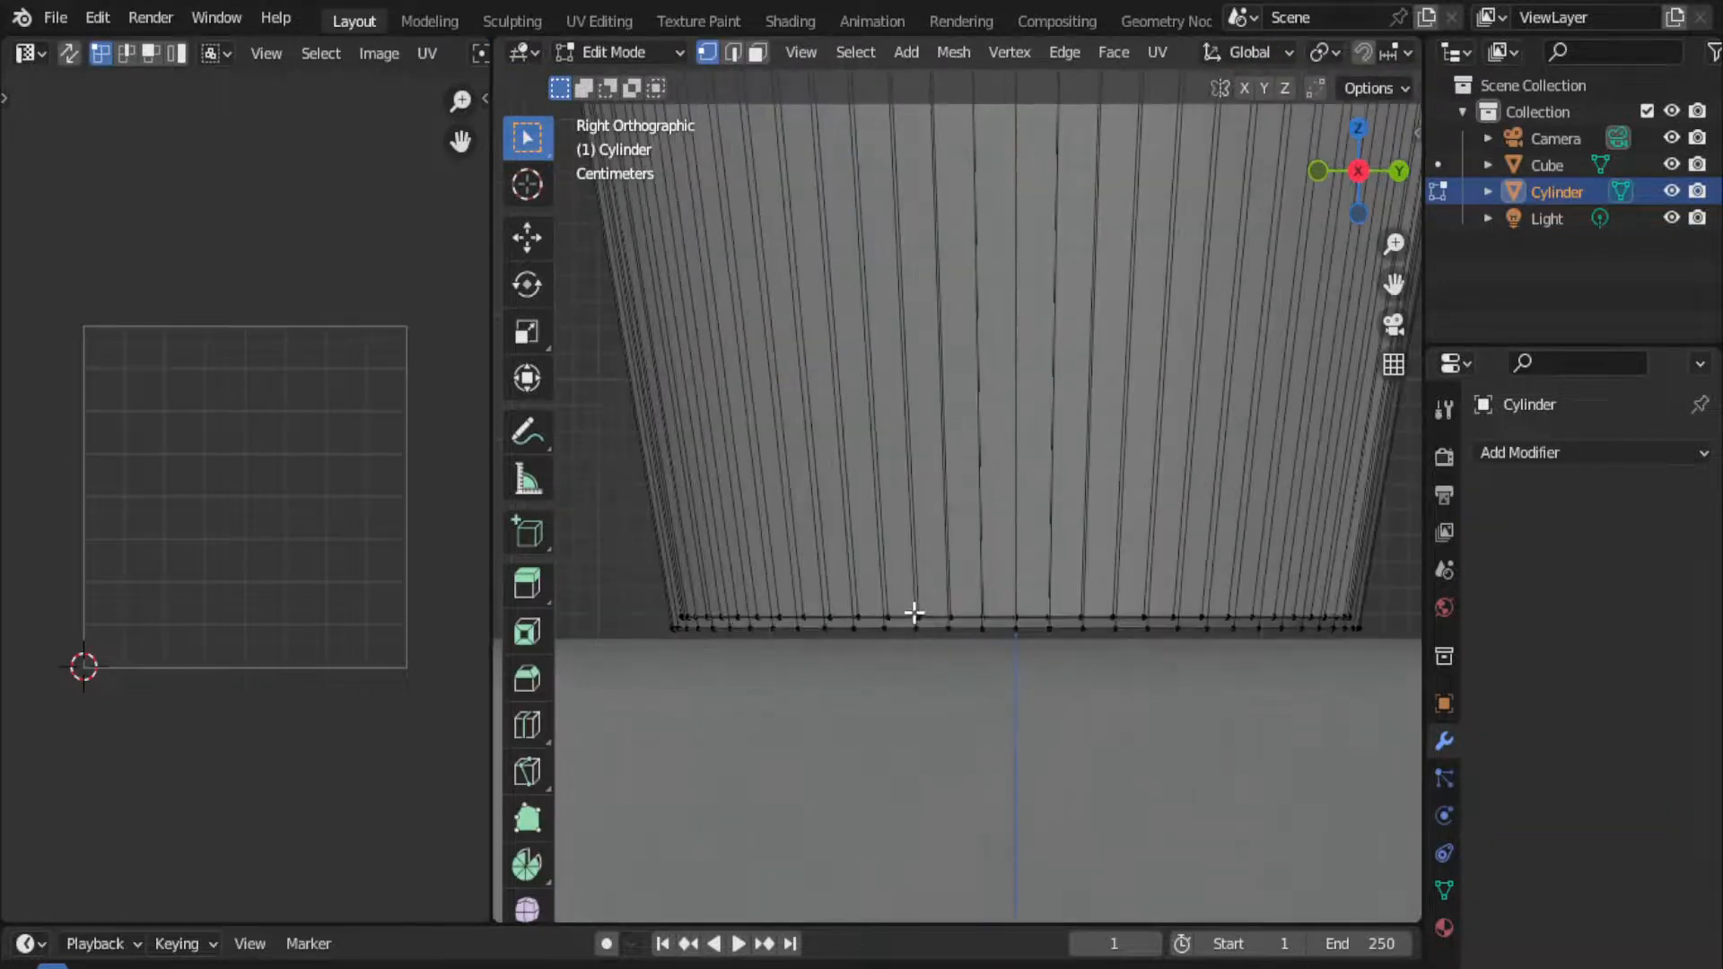
pyautogui.moveTo(654, 577); pyautogui.dragTo(1372, 624)
pyautogui.press('g')
pyautogui.press('z')
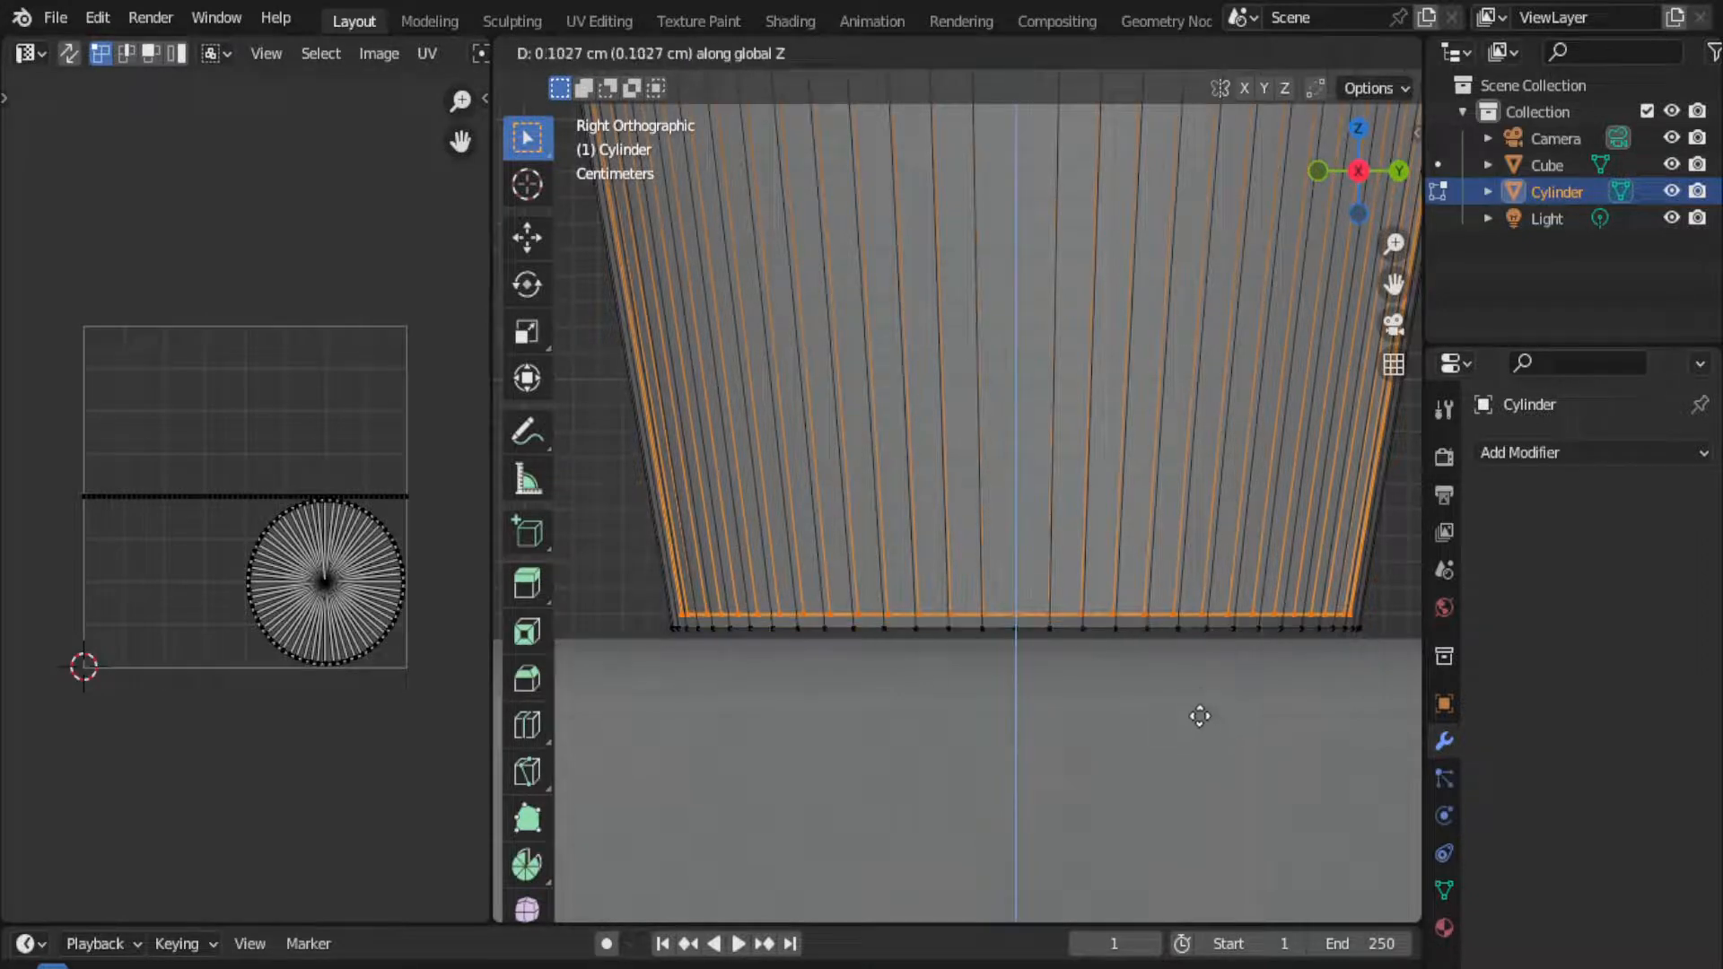
pyautogui.click(1197, 648)
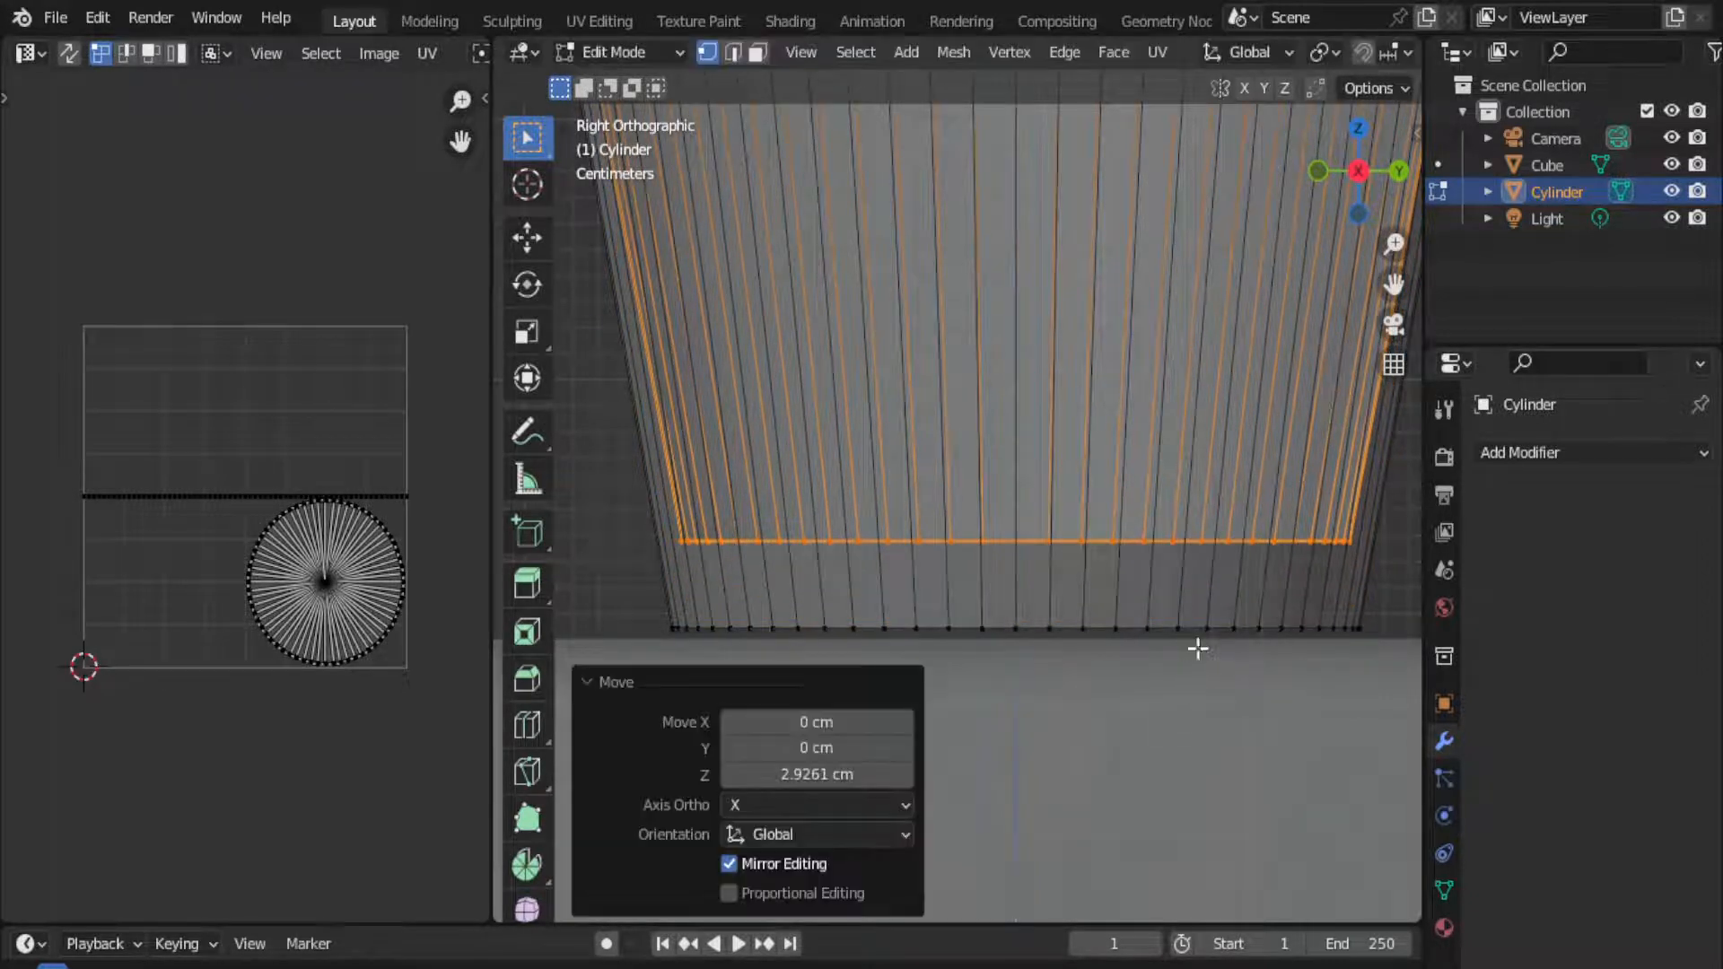
# - Scale the raised inner bottom ring to about 1.039 in X and Y, keeping Z locked
pyautogui.press('s')
pyautogui.hotkey('shift', 'z')
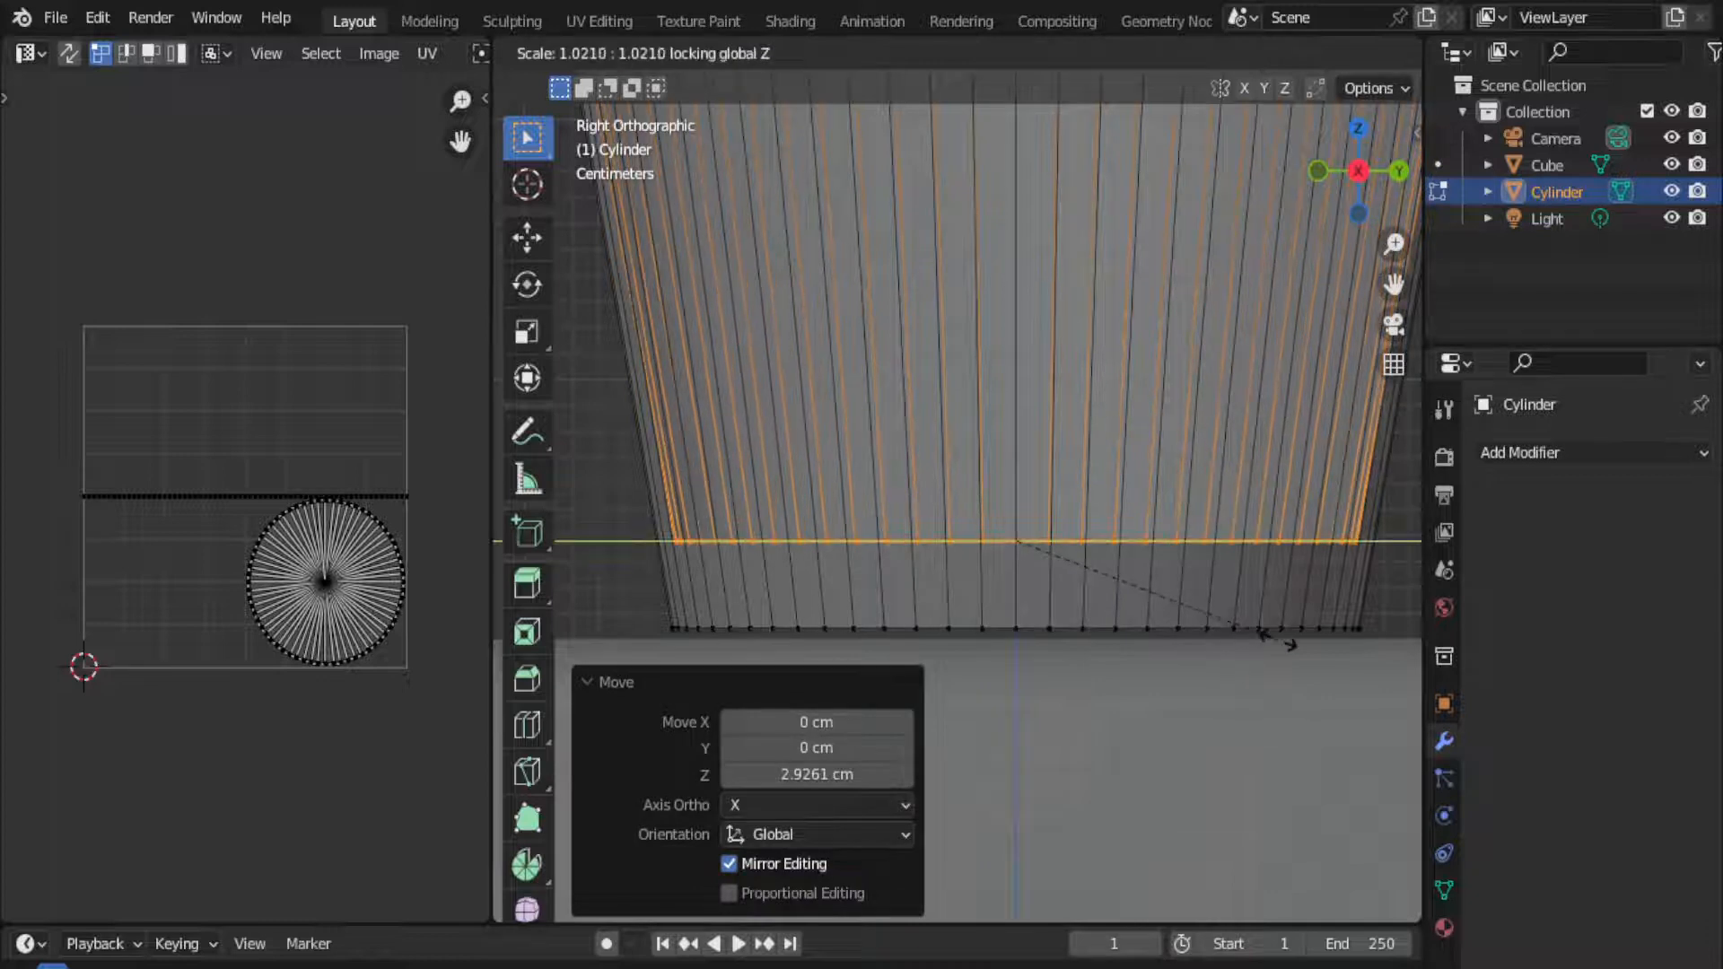
pyautogui.click(1318, 644)
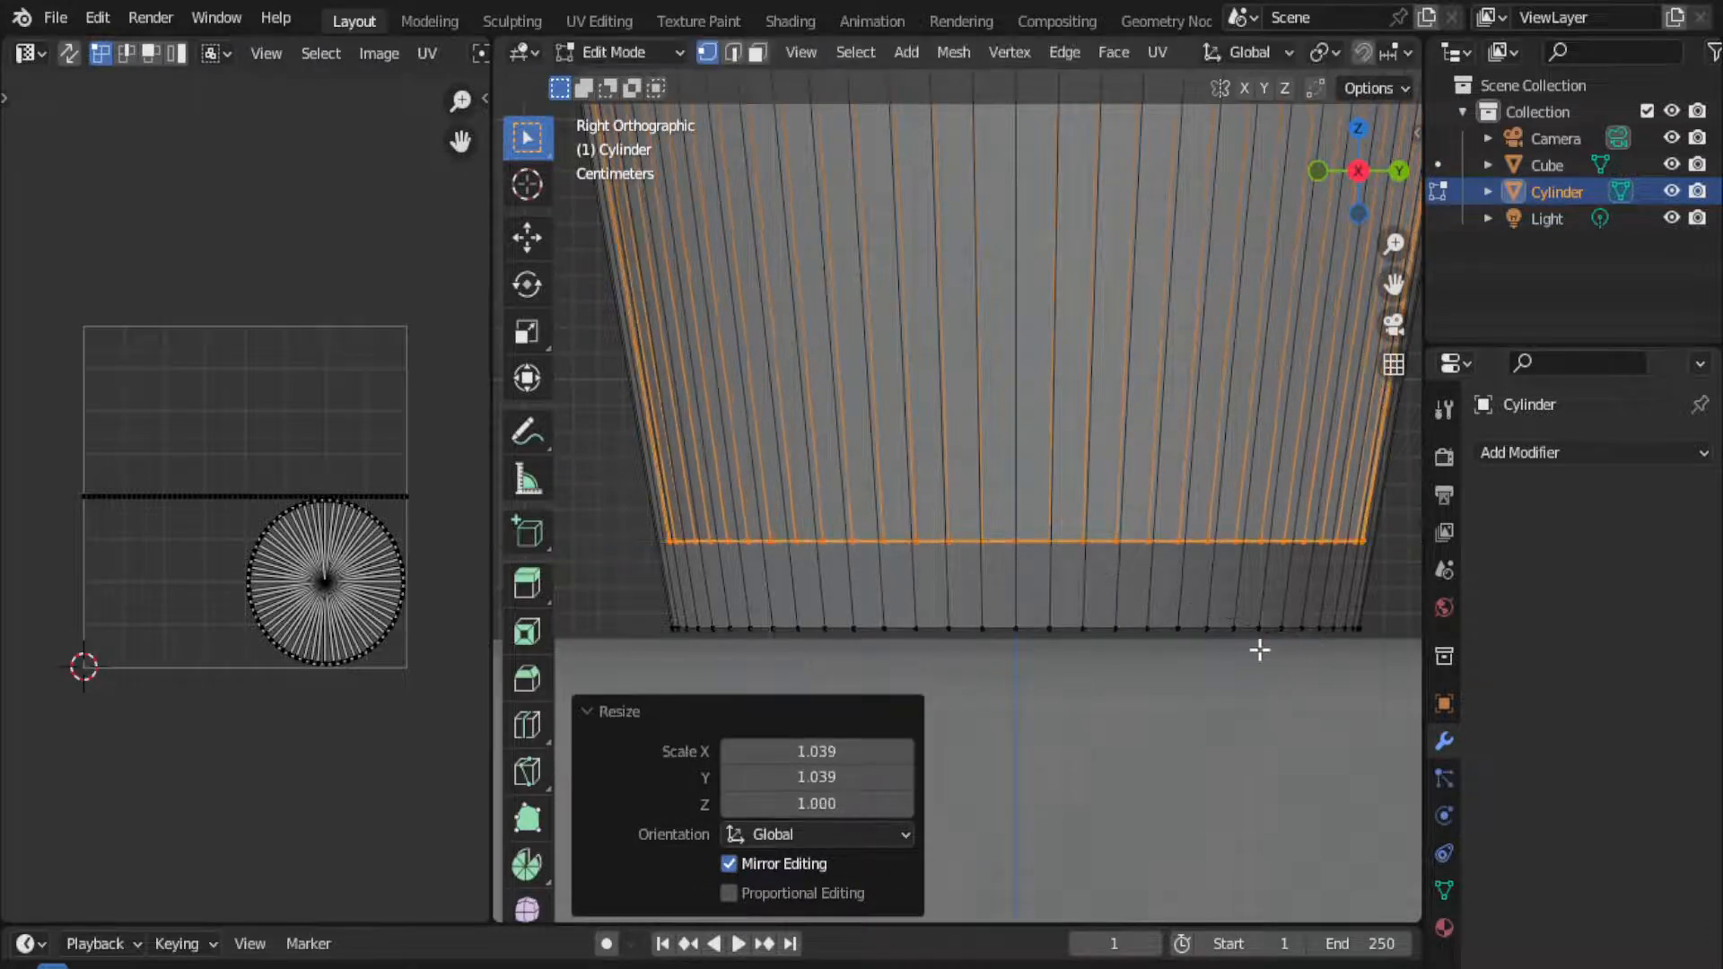
# - Return the cup to Object Mode, turn off X-ray and select the cube beneath it
pyautogui.press('Tab')
pyautogui.scroll(-6, 1149, 639)
pyautogui.moveTo(1163, 568); pyautogui.dragTo(1064, 664, button='middle')
pyautogui.hotkey('alt', 'z')
pyautogui.scroll(-4, 1096, 635)
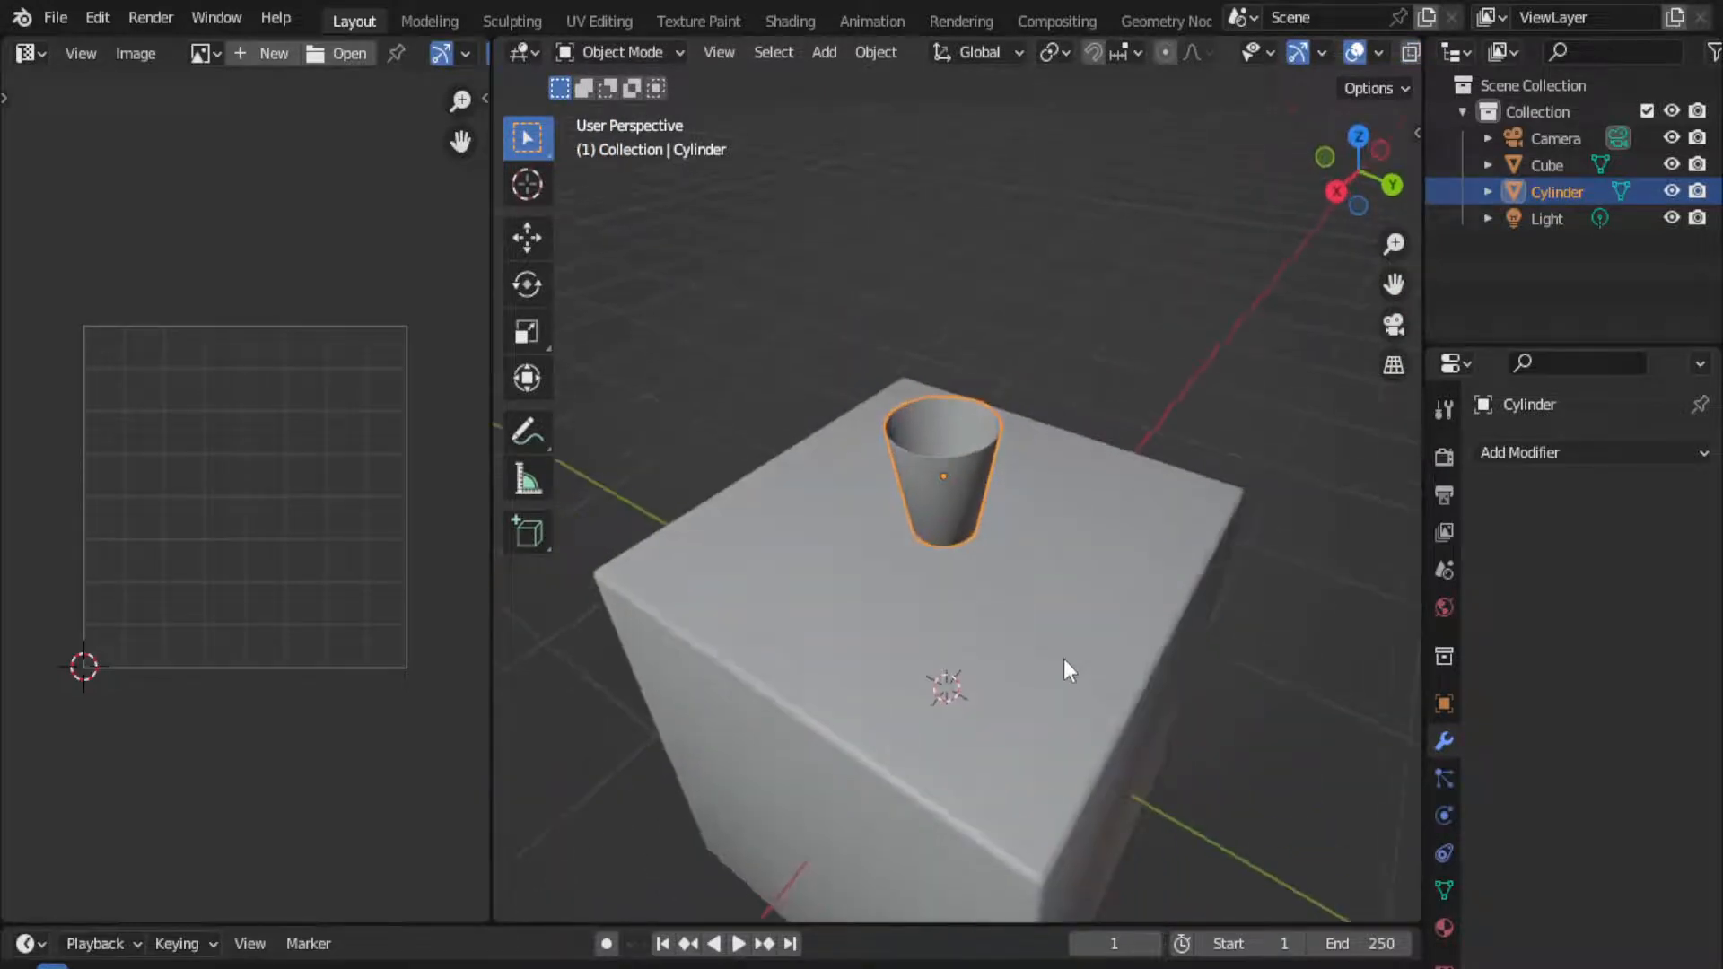
pyautogui.click(1066, 665)
# - Search the add-ons for "nod" to check Node Wrangler, and save the preferences
pyautogui.click(97, 17)
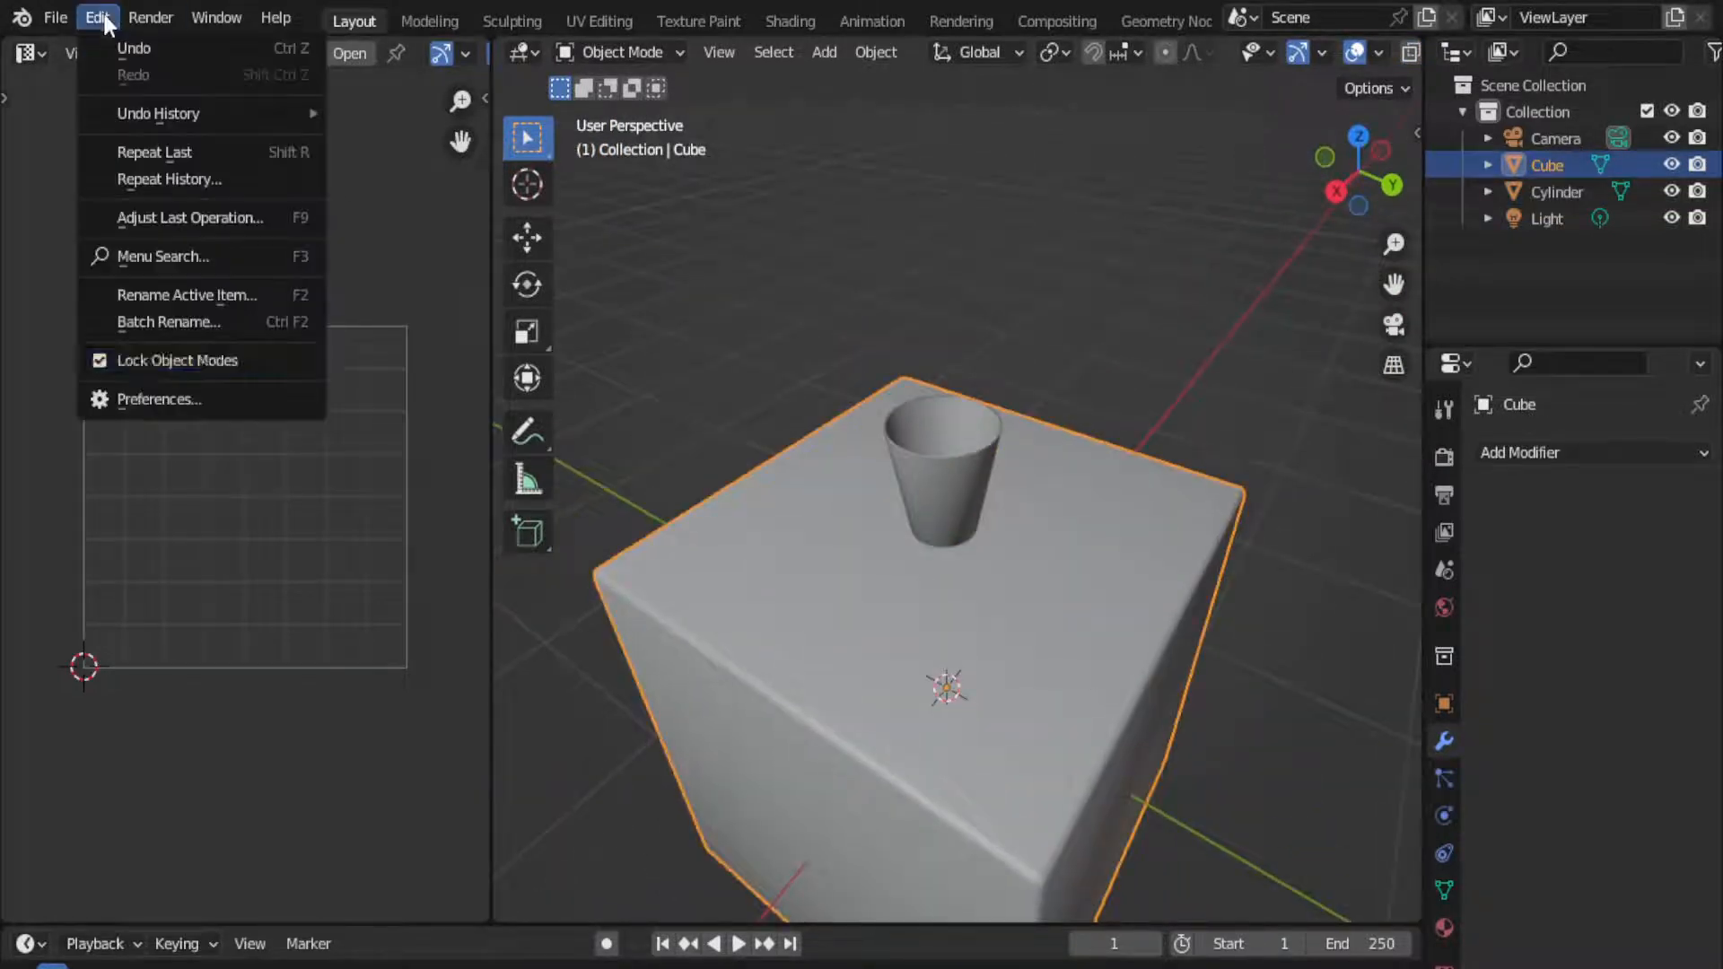
pyautogui.click(142, 395)
pyautogui.click(672, 105)
pyautogui.write('ncdw')
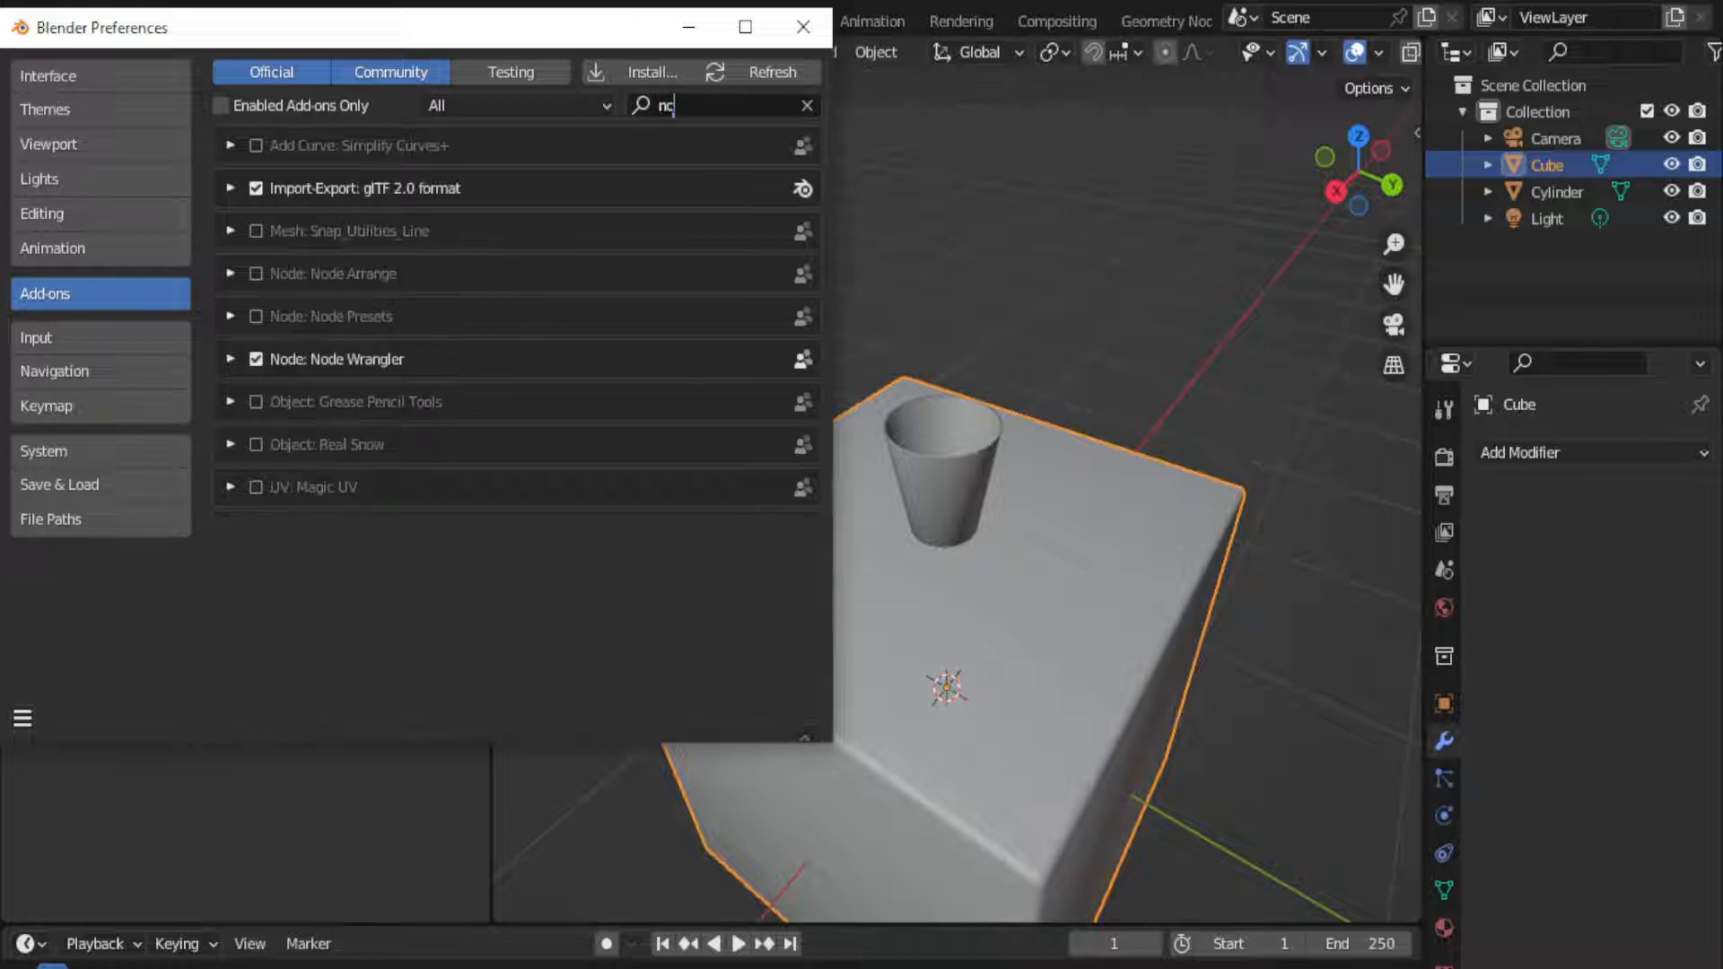
pyautogui.press('BackSpace')
pyautogui.press('BackSpace')
pyautogui.press('BackSpace')
pyautogui.write('od')
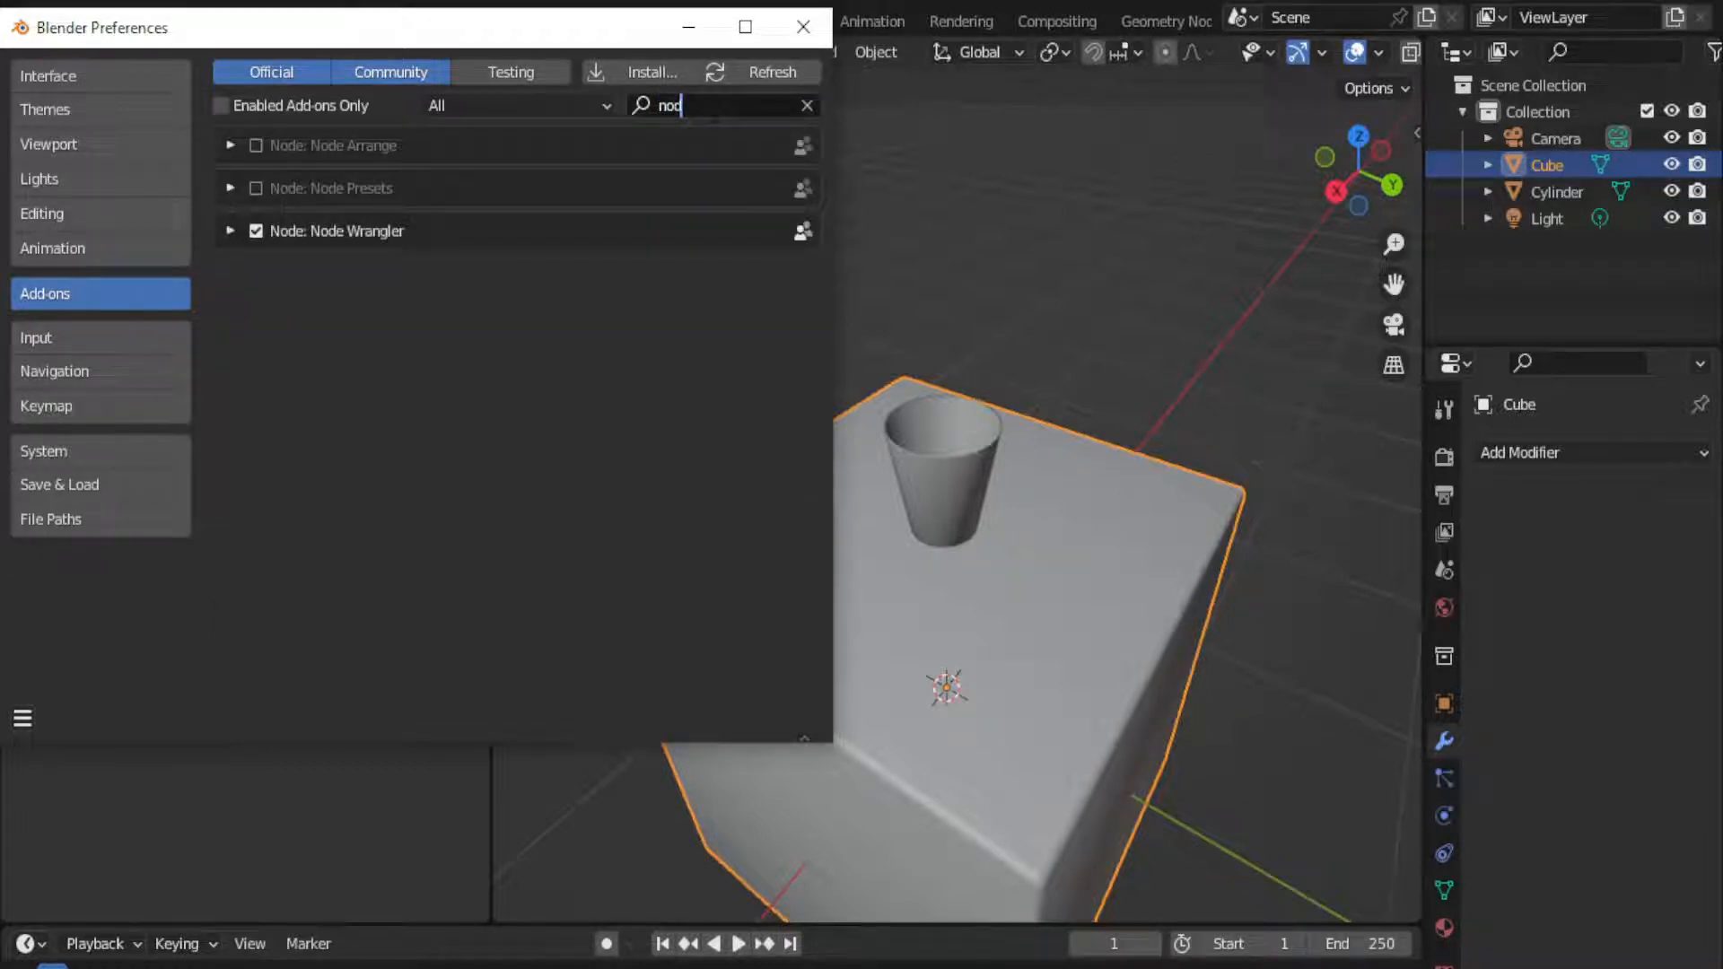
pyautogui.click(22, 717)
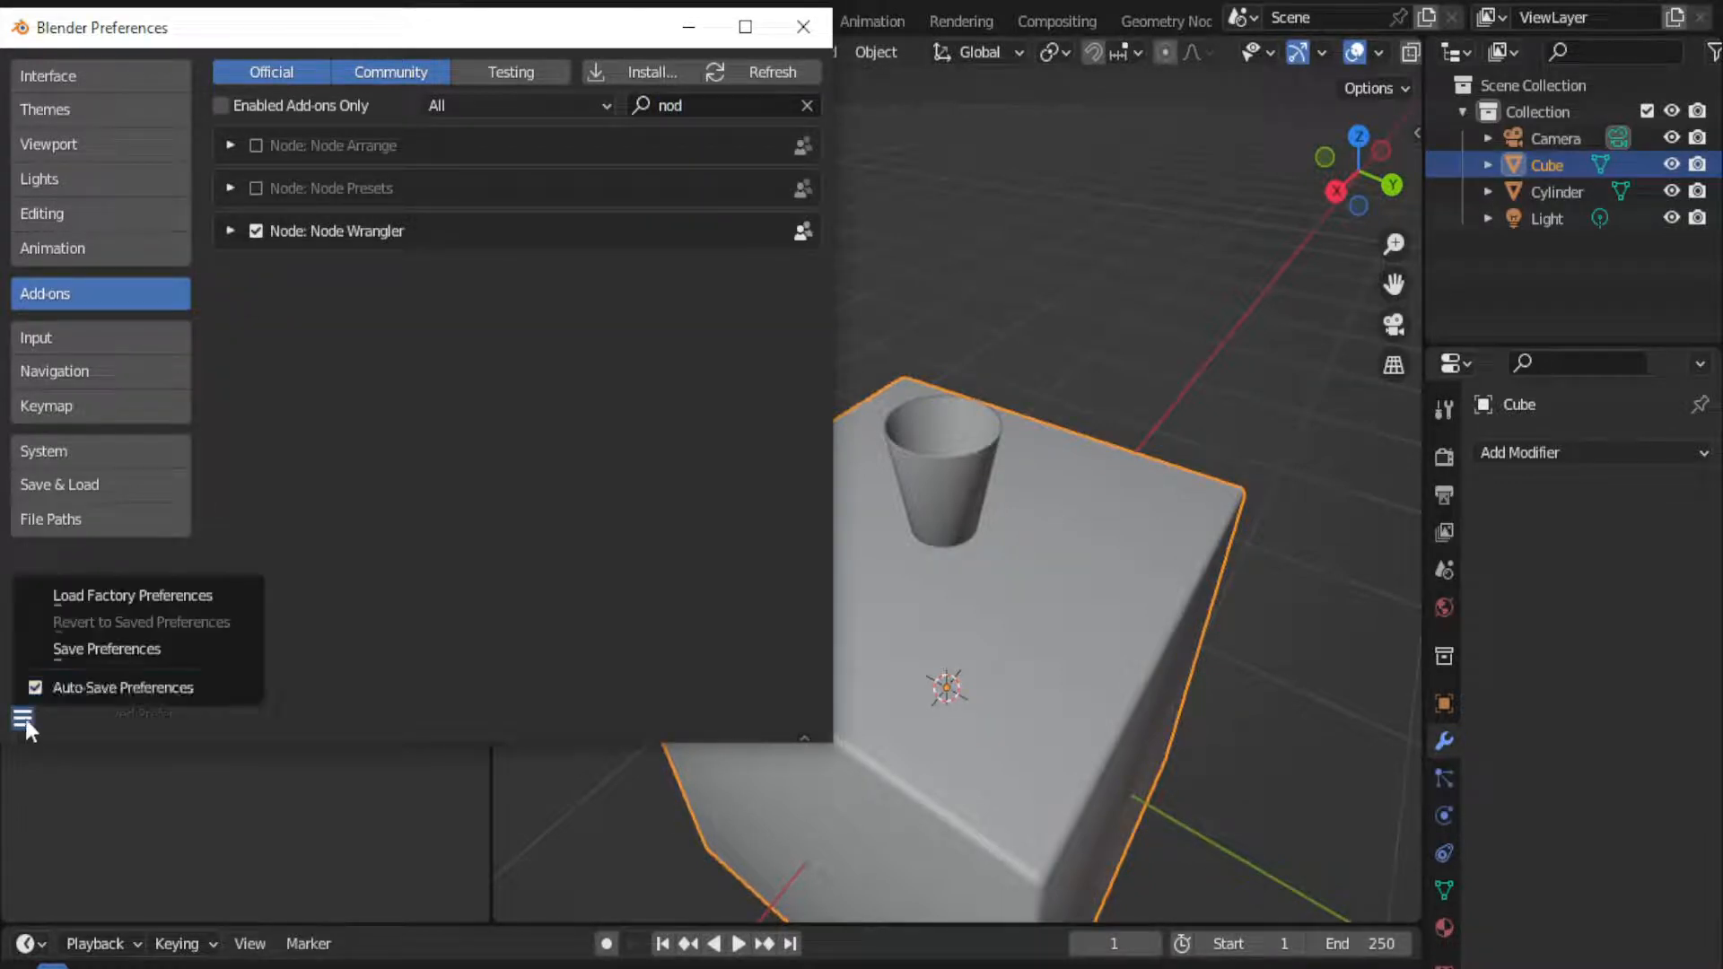
pyautogui.click(99, 648)
pyautogui.click(808, 29)
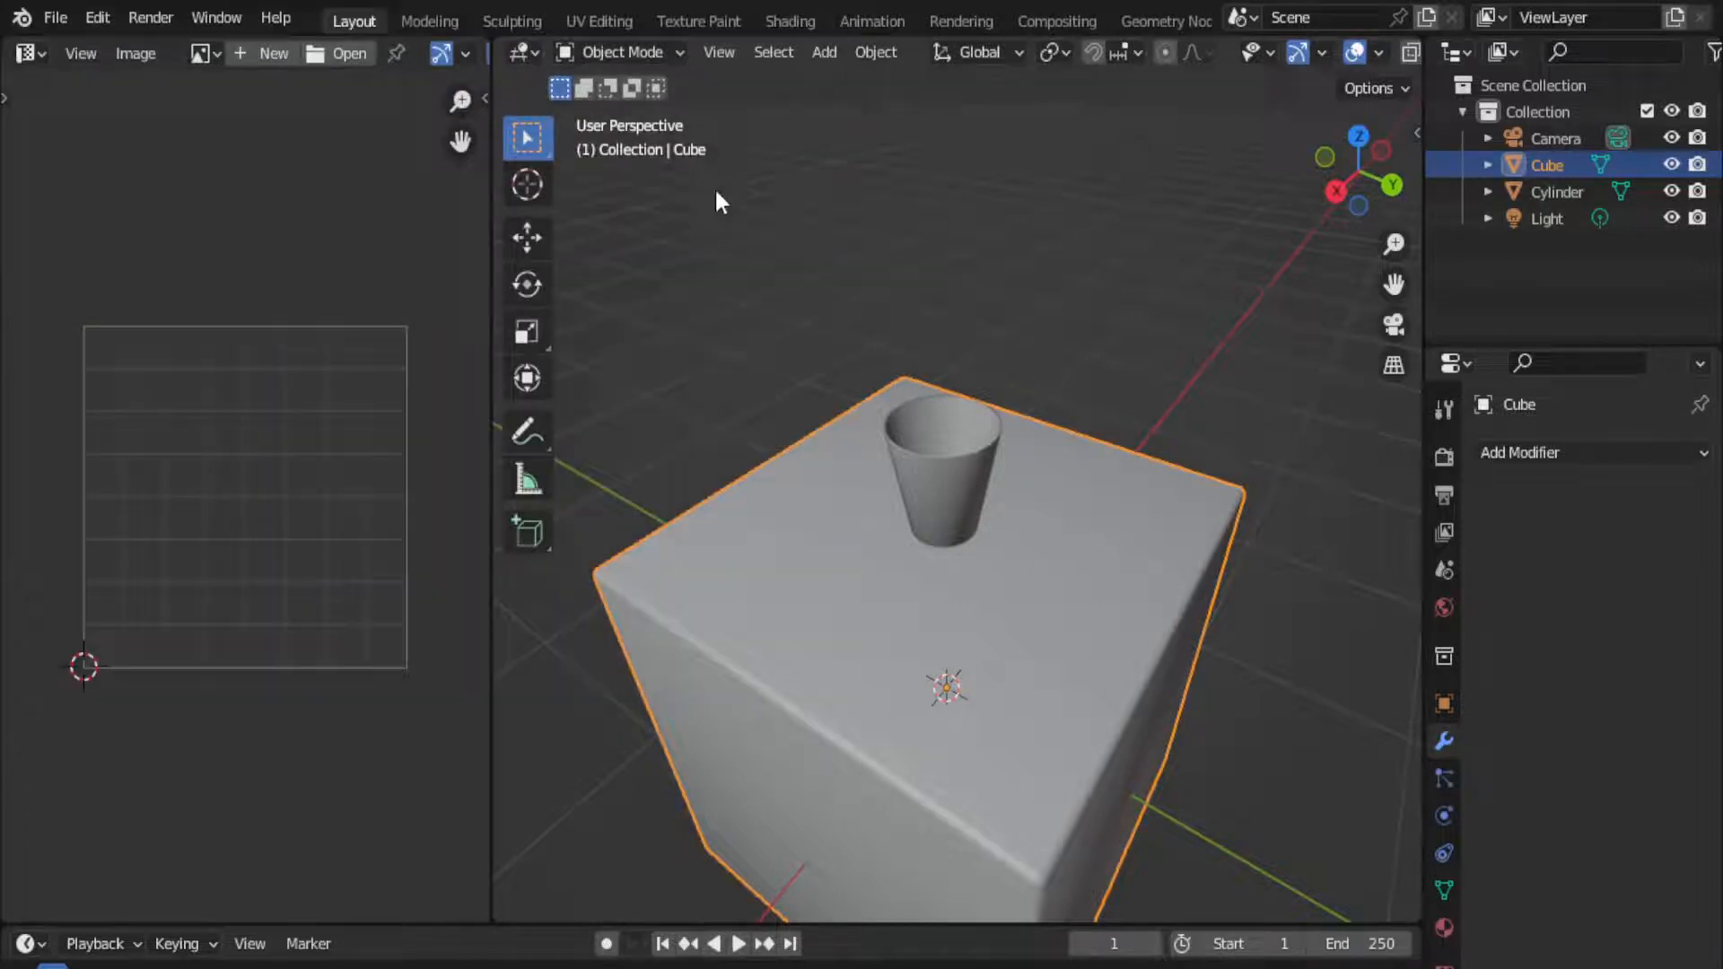
# - Switch the image editor area to the Shader Editor and frame the cube's material nodes
pyautogui.click(30, 54)
pyautogui.click(98, 305)
pyautogui.press('n')
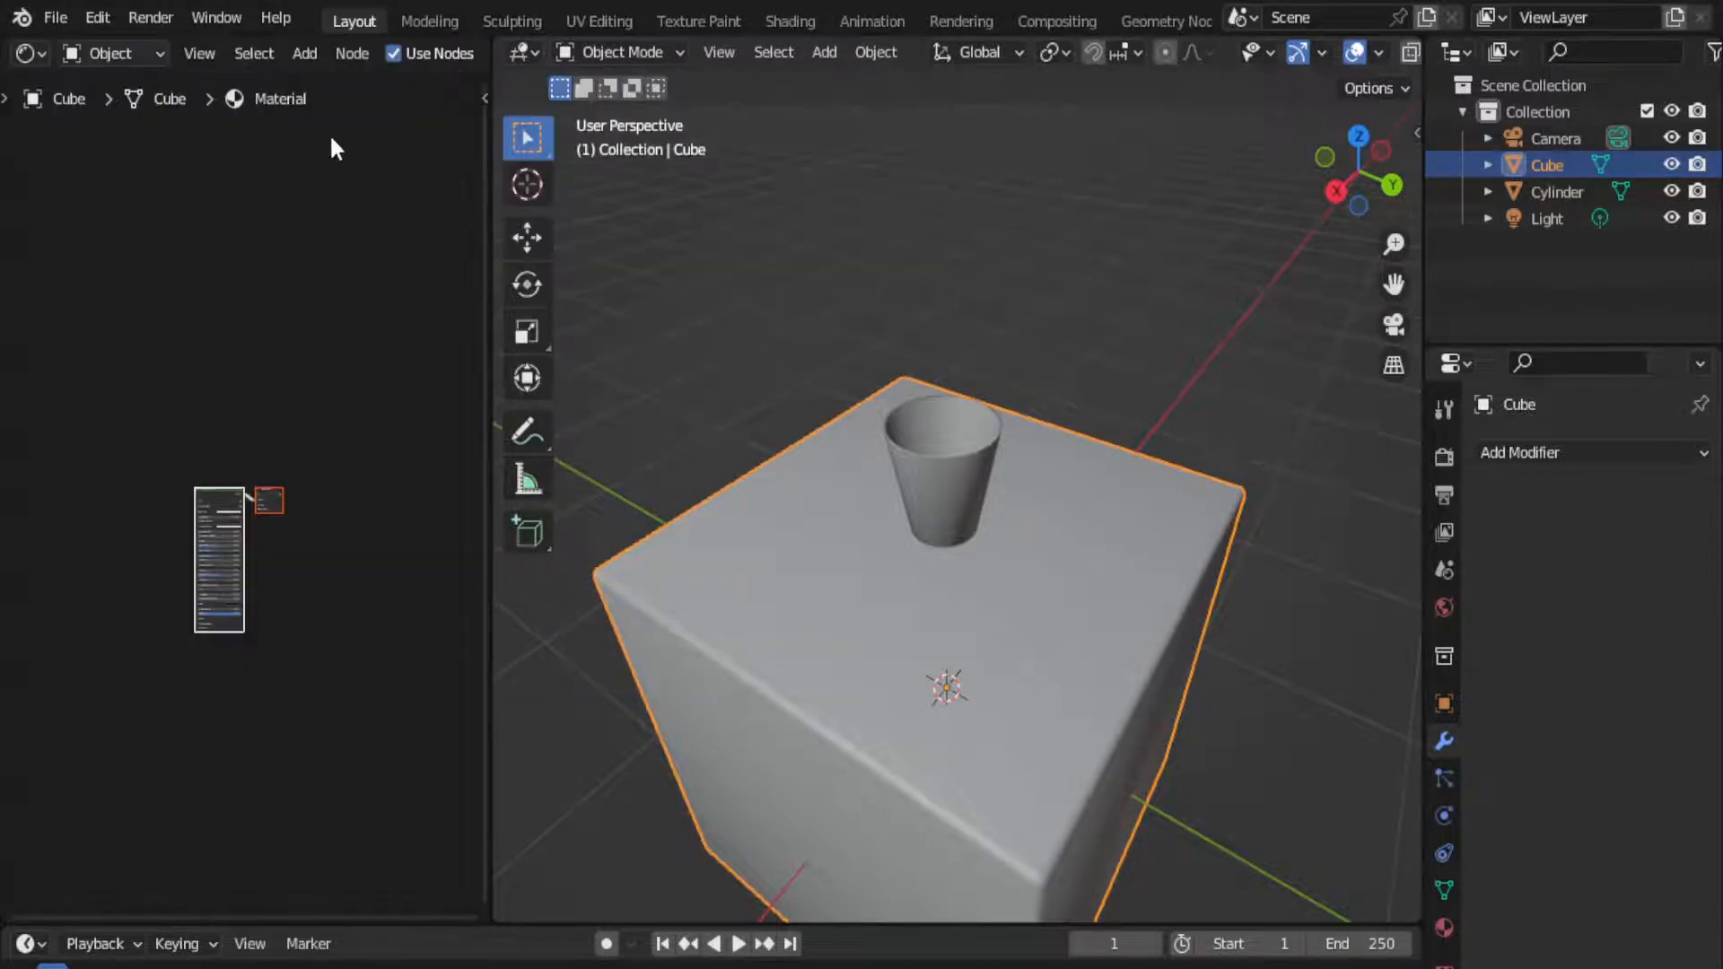
pyautogui.press('Home')
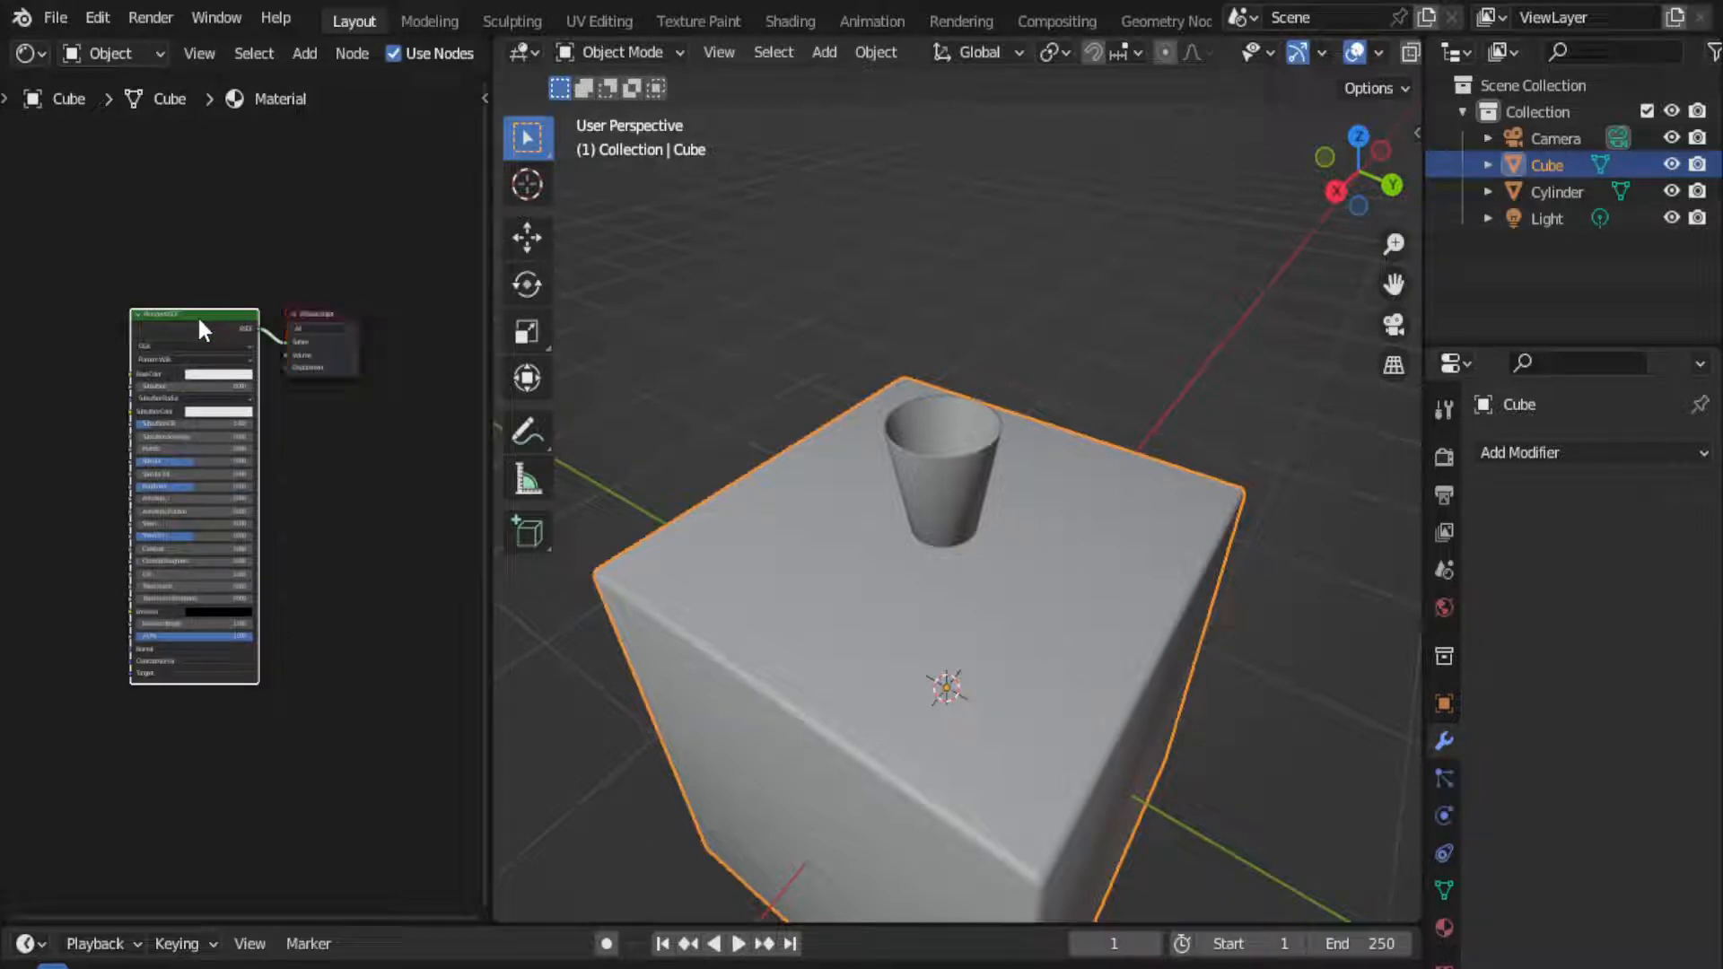
# - Load the Wood026_1K color, displacement, NormalDX, NormalGL and roughness maps onto the cube's Principled BSDF with Principled Texture Setup
pyautogui.hotkey('ctrl', 'shift', 't')
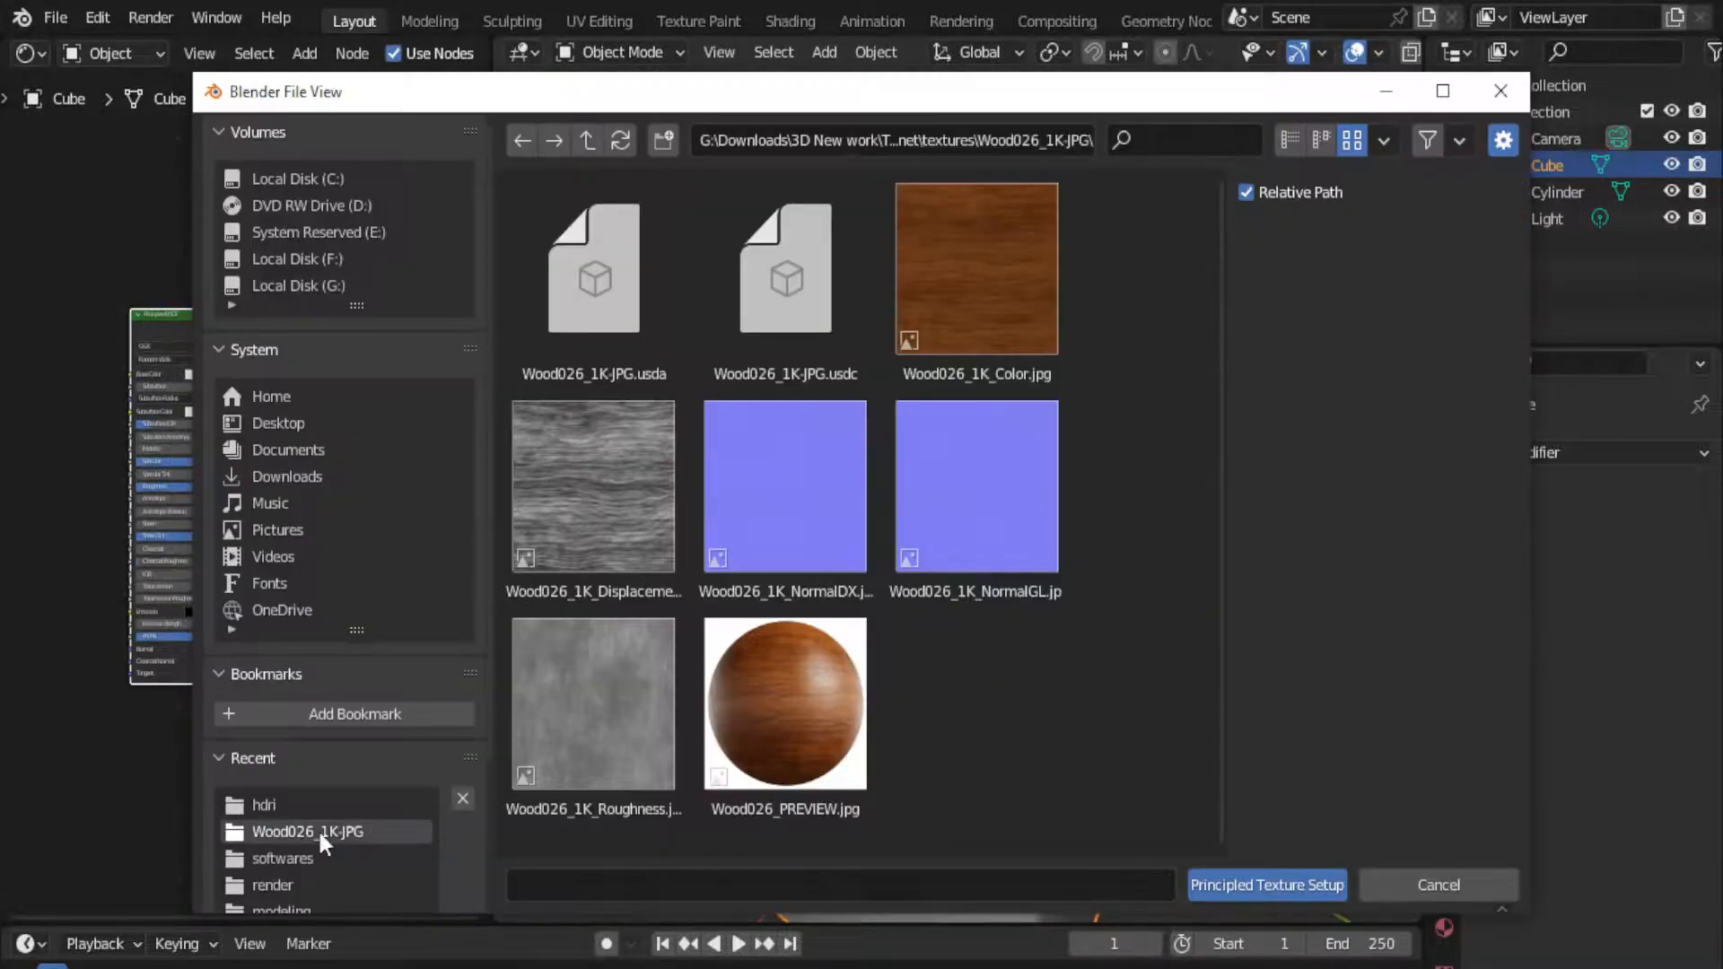
pyautogui.click(908, 327)
pyautogui.keyDown('shift'); pyautogui.click(620, 686); pyautogui.keyUp('shift')
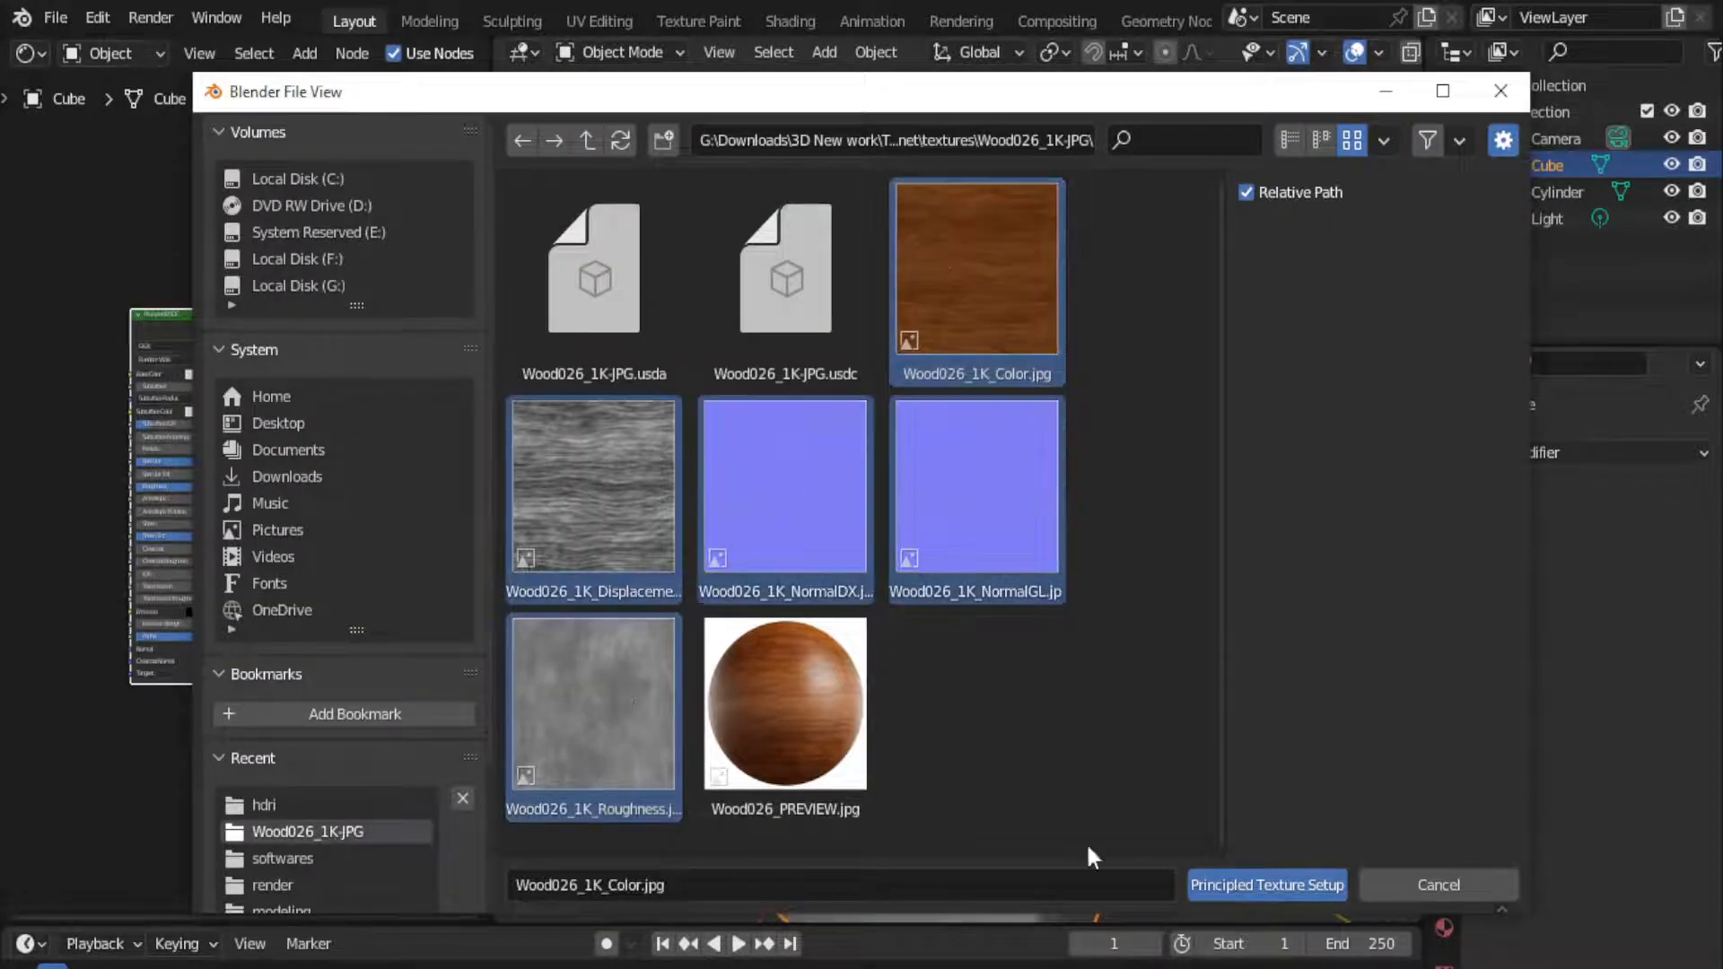
pyautogui.click(1240, 886)
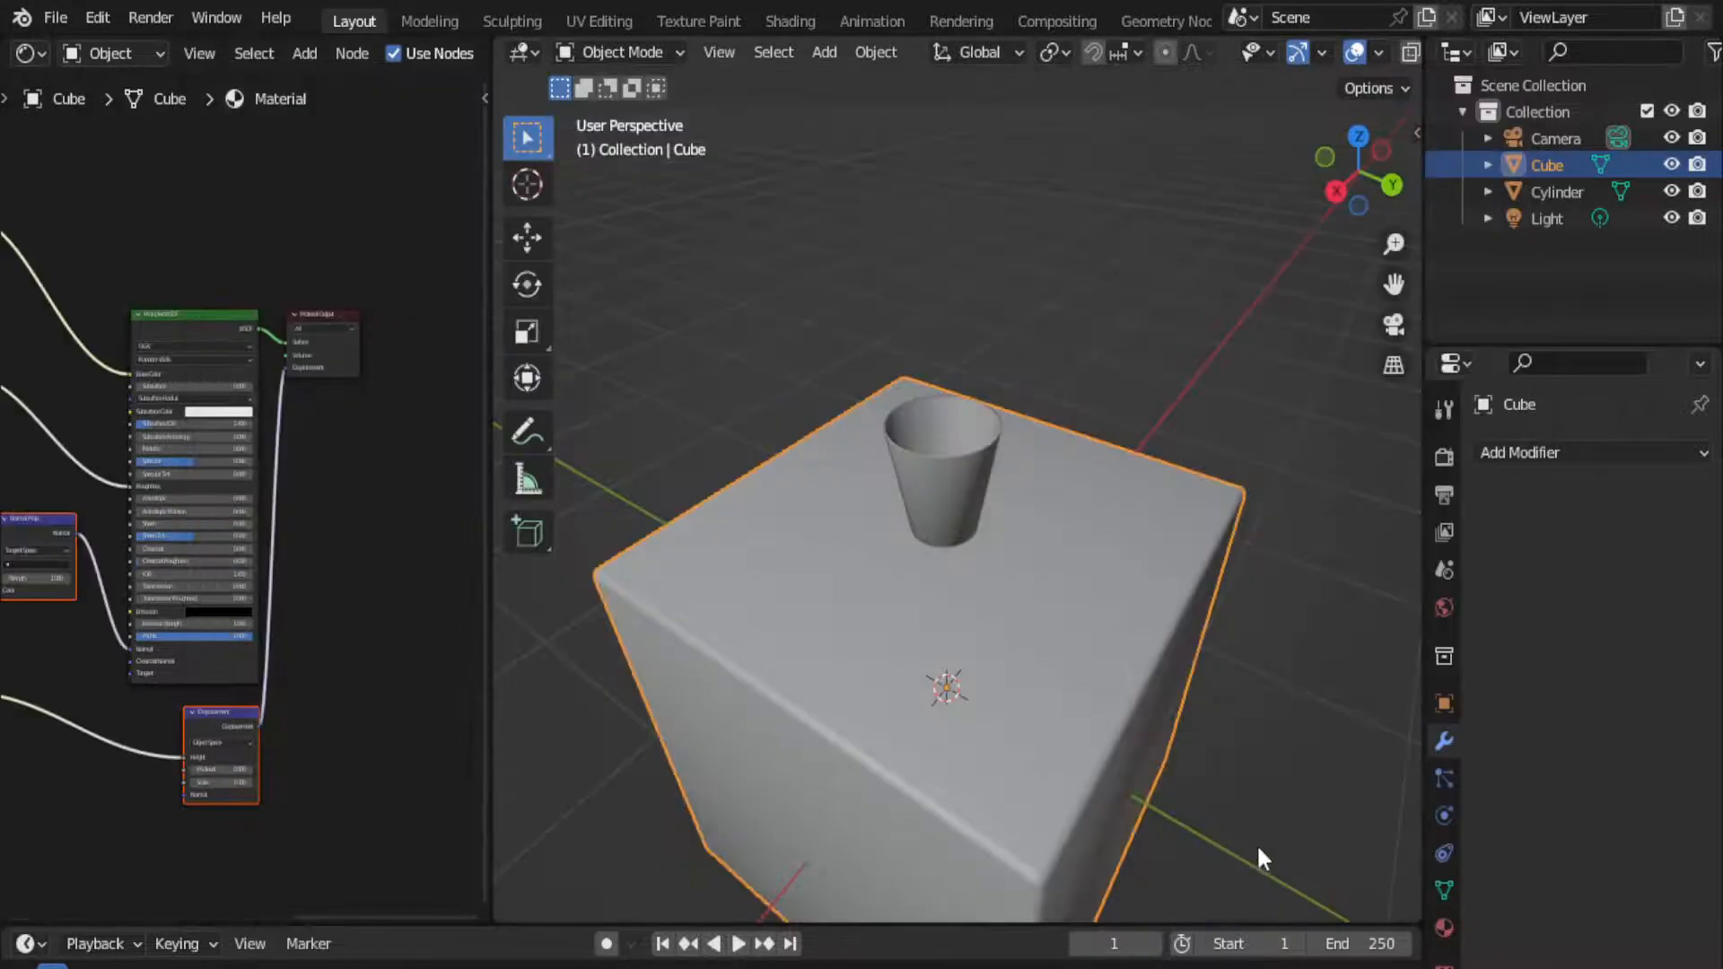
# - Delete the displacement image texture and the Displacement node from the cube's wood material
pyautogui.moveTo(333, 683); pyautogui.dragTo(408, 583, button='middle')
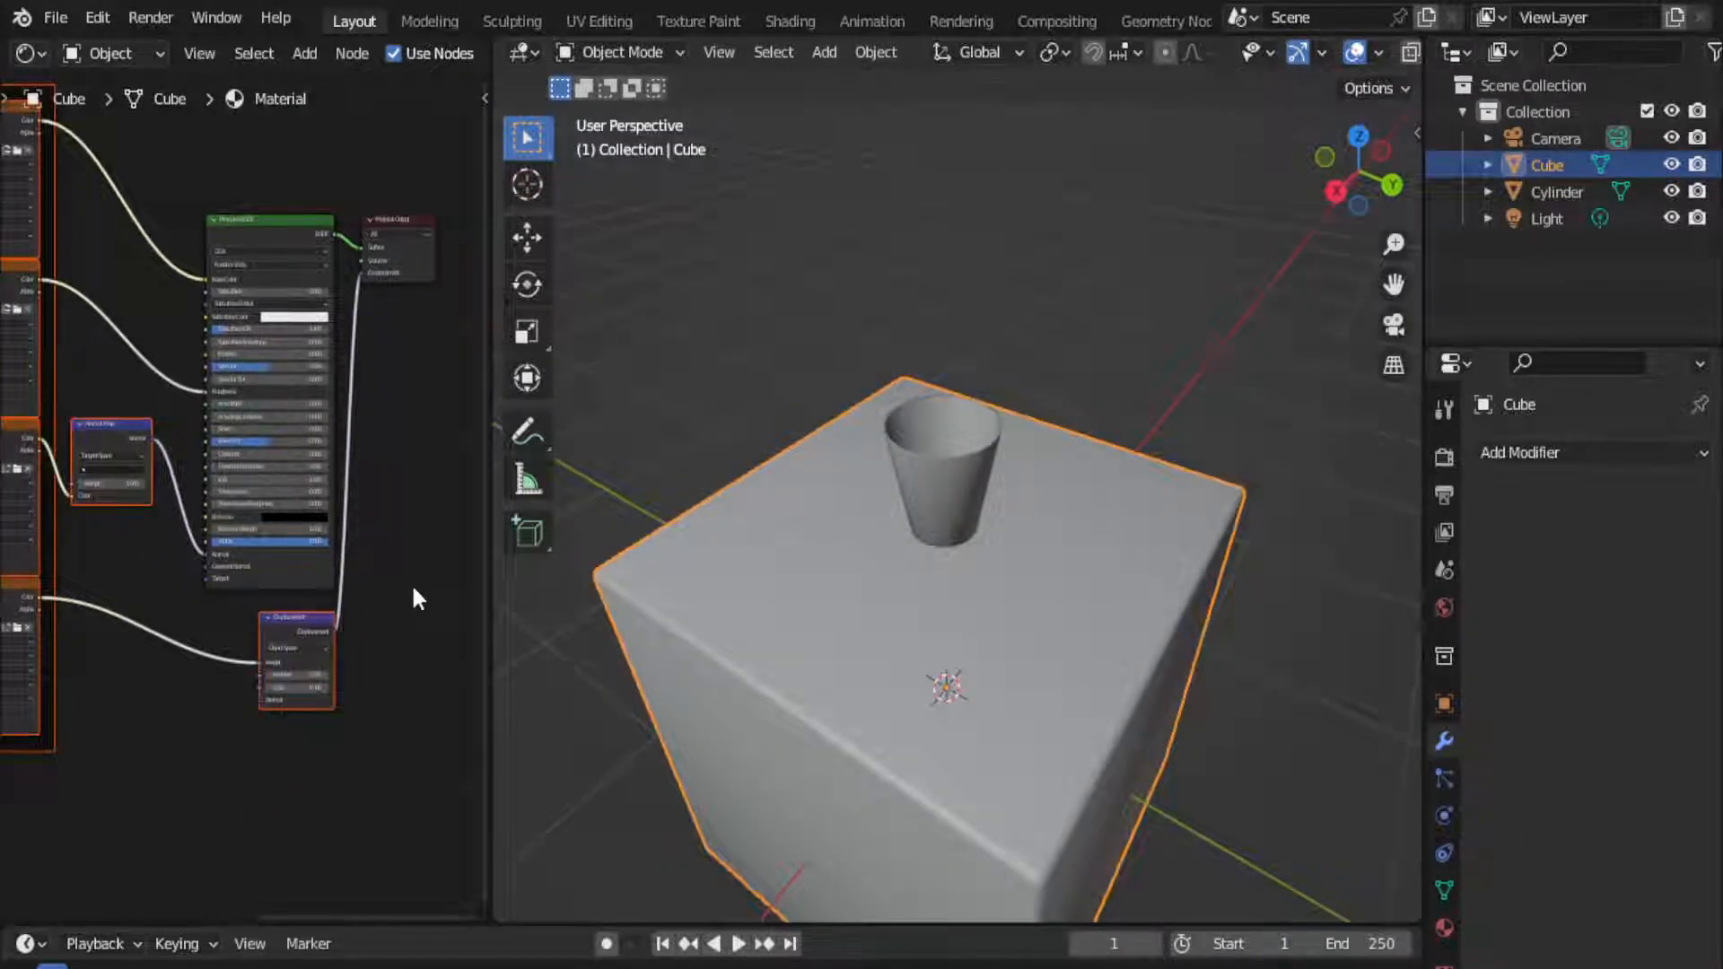
pyautogui.hotkey('ctrl', 'space')
pyautogui.scroll(1, 588, 691)
pyautogui.click(578, 663)
pyautogui.keyDown('shift'); pyautogui.click(916, 678); pyautogui.keyUp('shift')
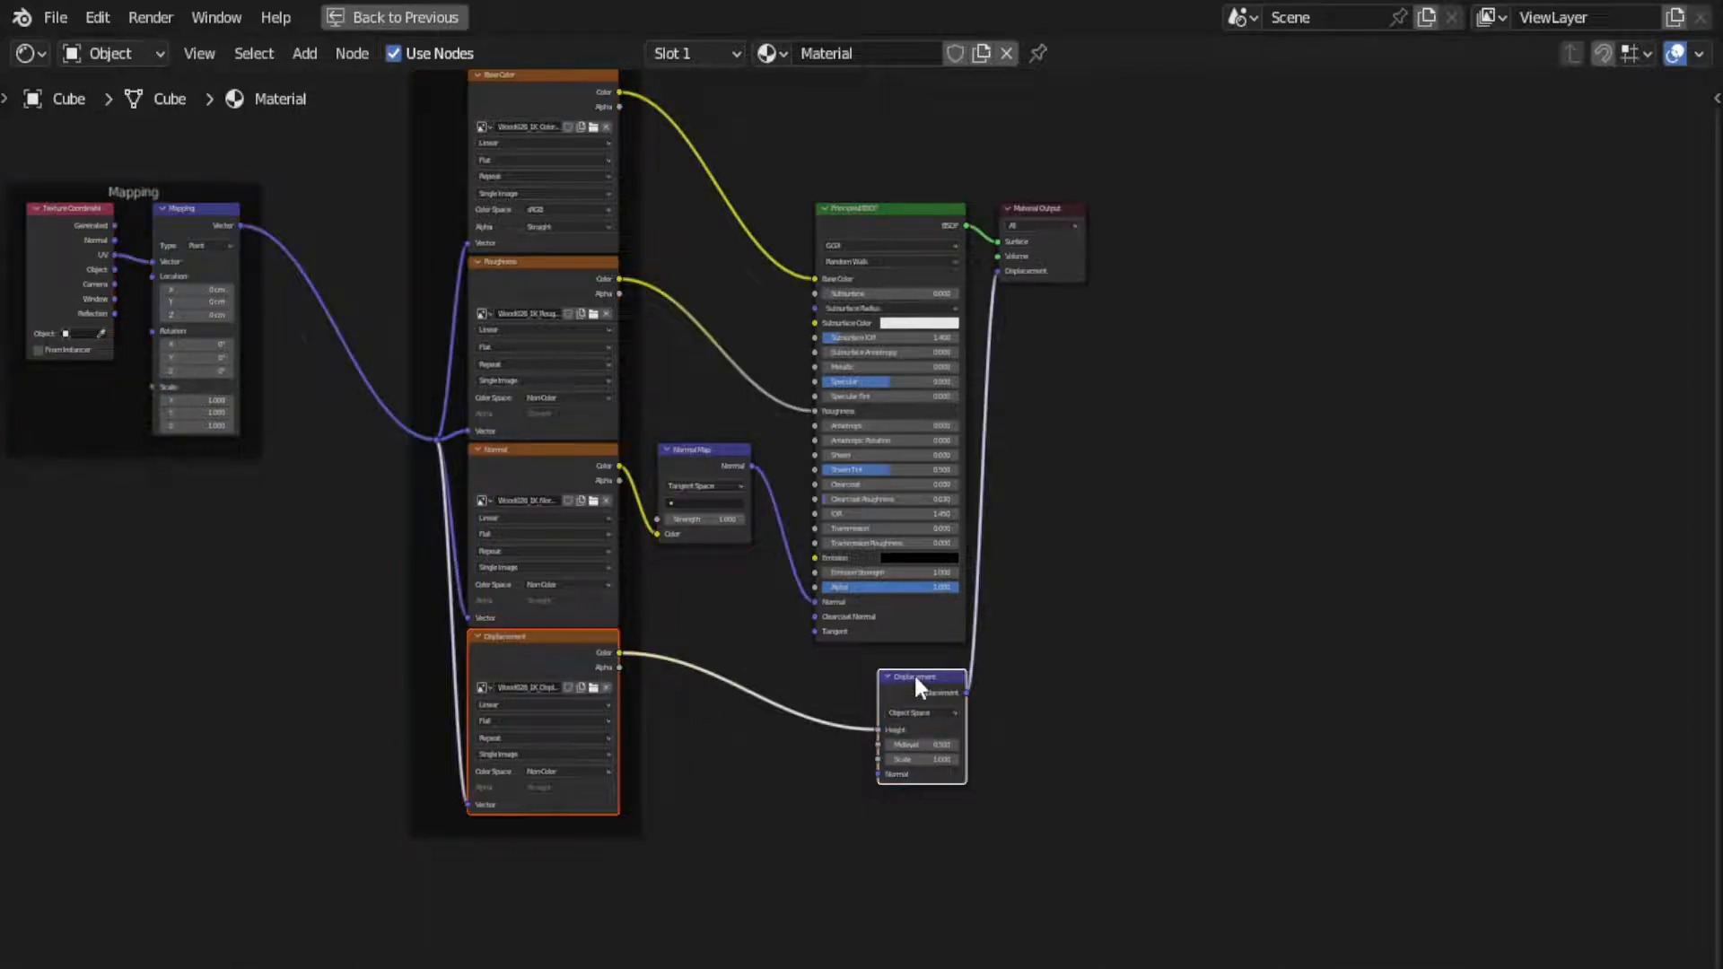
pyautogui.press('x')
pyautogui.hotkey('ctrl', 'space')
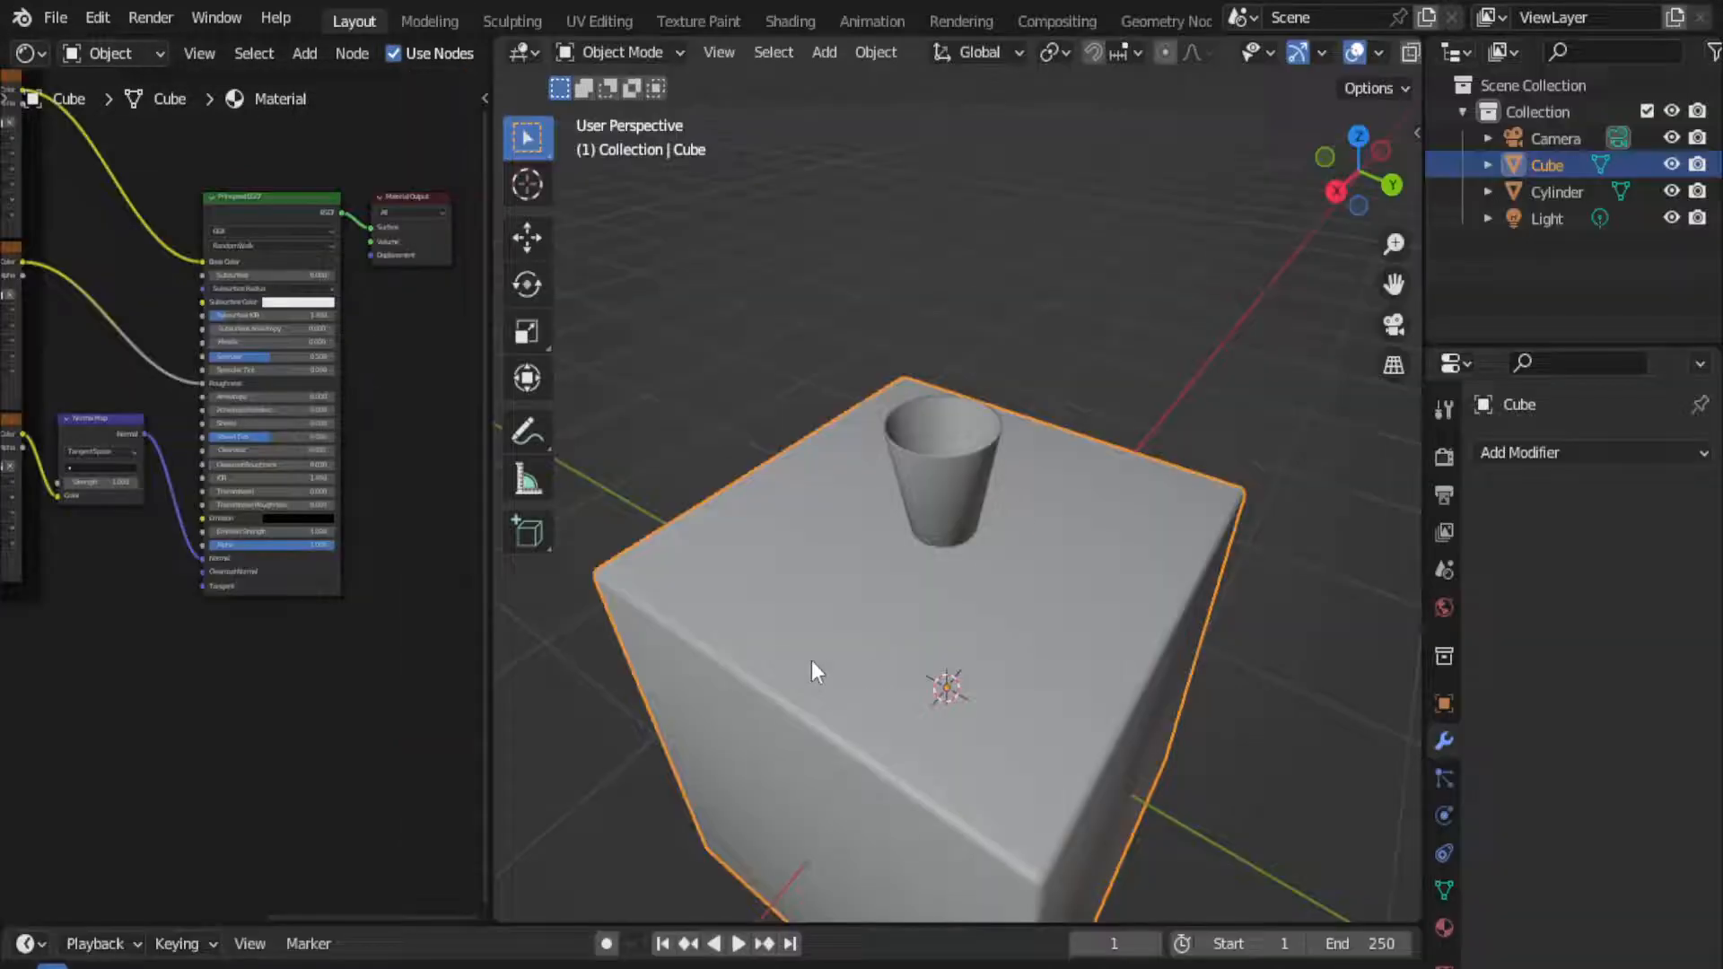
# - Set the 3D viewport to Rendered shading to preview the wood material
pyautogui.scroll(-4, 1281, 63)
pyautogui.click(1375, 53)
pyautogui.click(1283, 256)
# - Change the scene's light to the Sun type with a strength of 9
pyautogui.click(1547, 218)
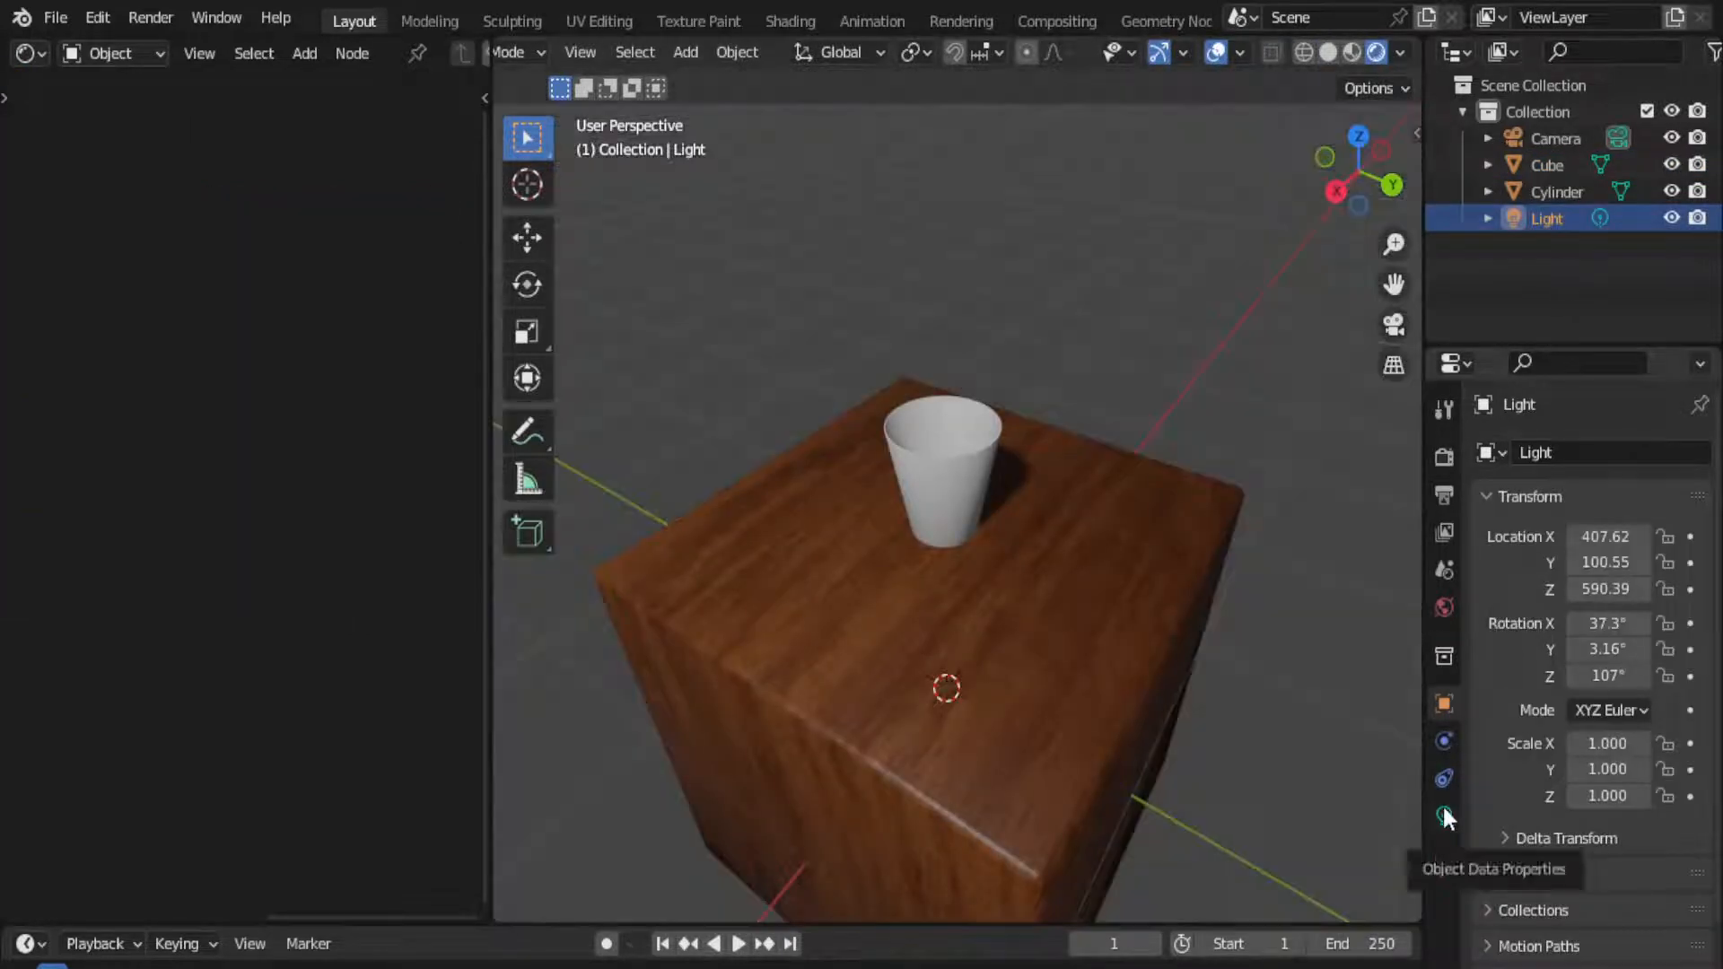
pyautogui.click(1442, 813)
pyautogui.click(1566, 573)
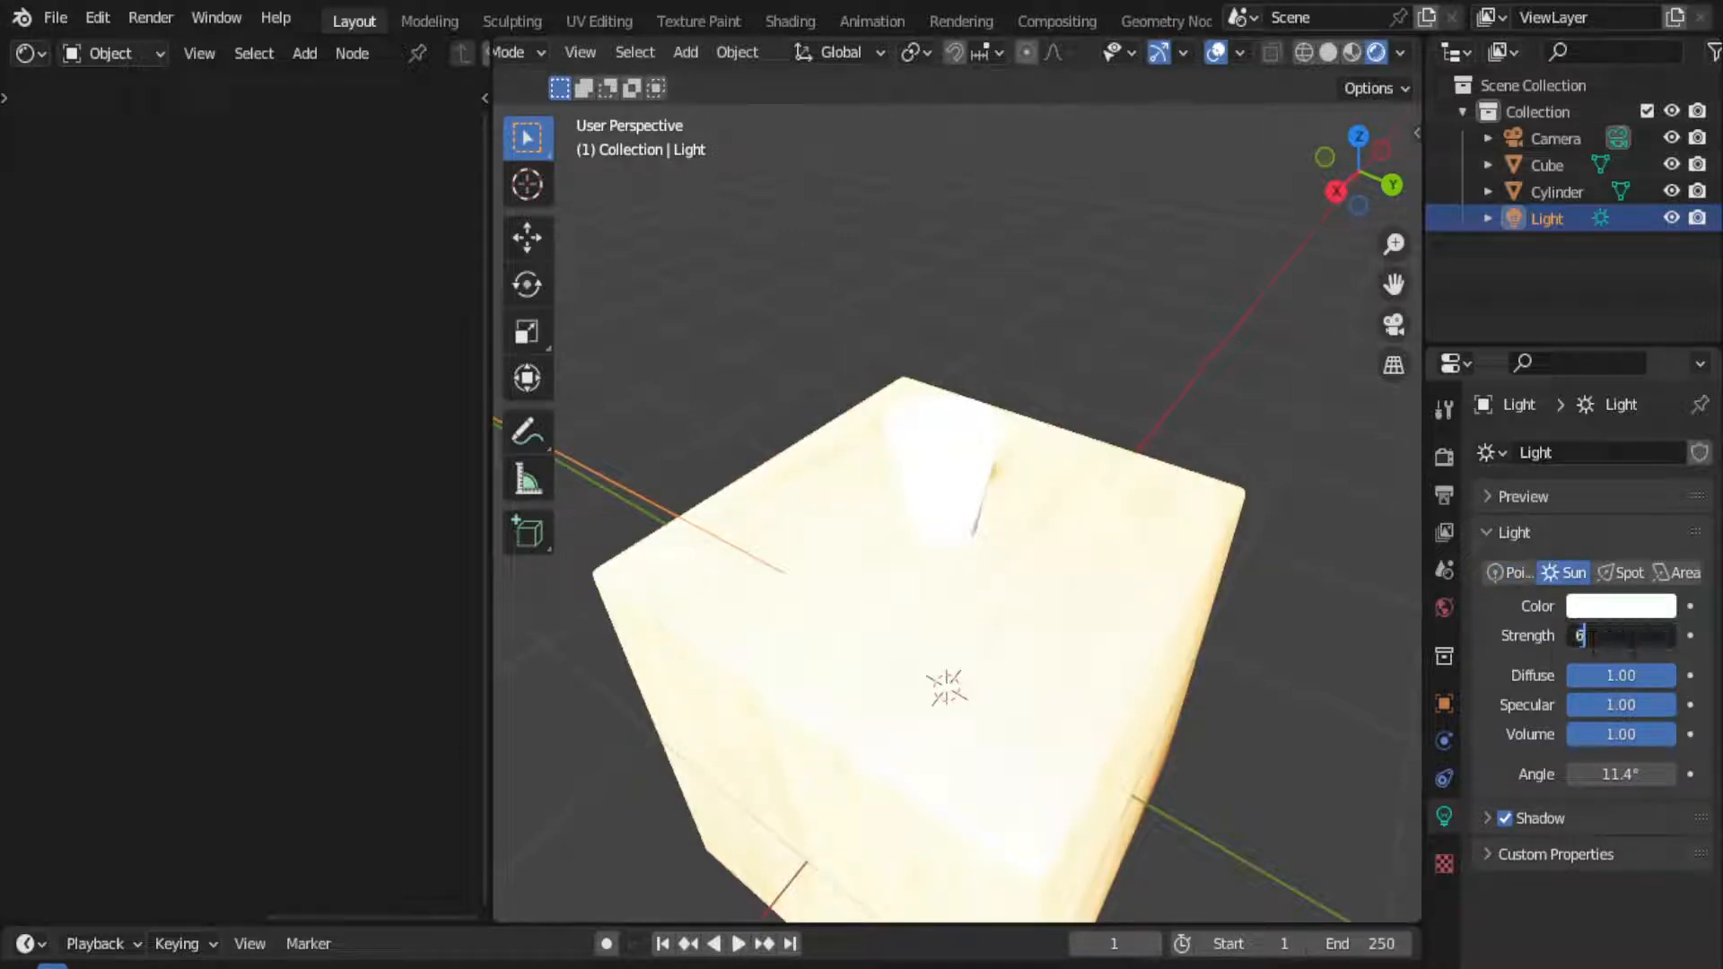
pyautogui.click(1592, 638)
pyautogui.write('6')
pyautogui.press('Return')
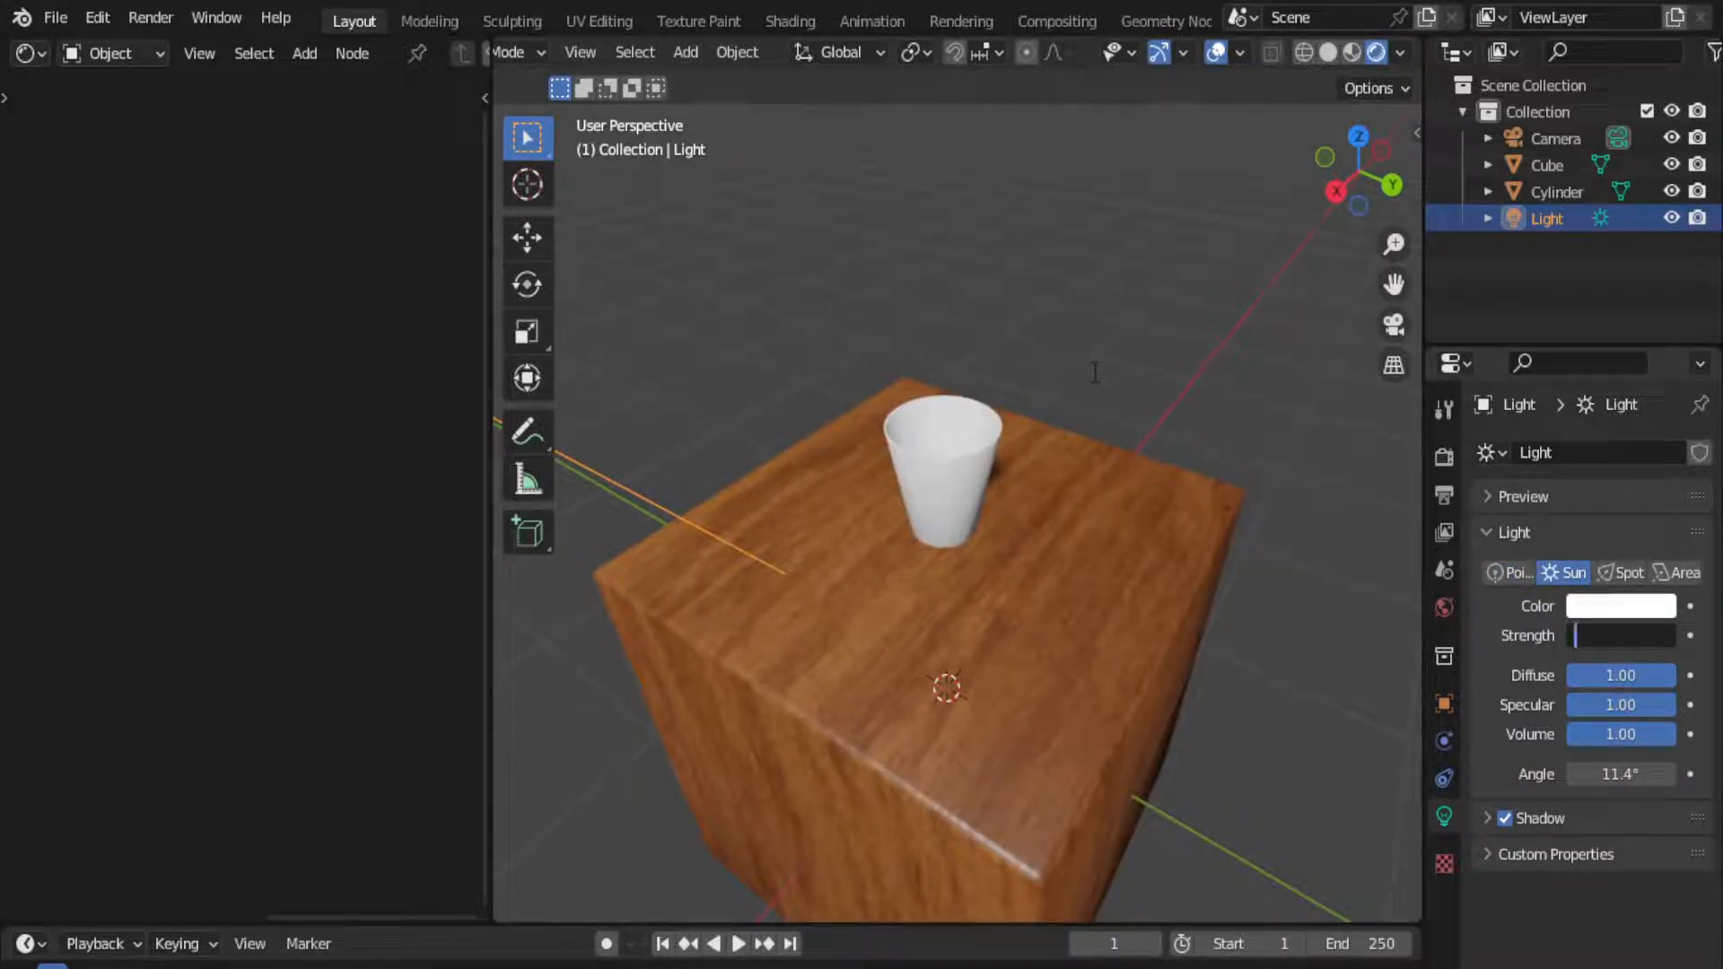
pyautogui.write('9')
pyautogui.press('Return')
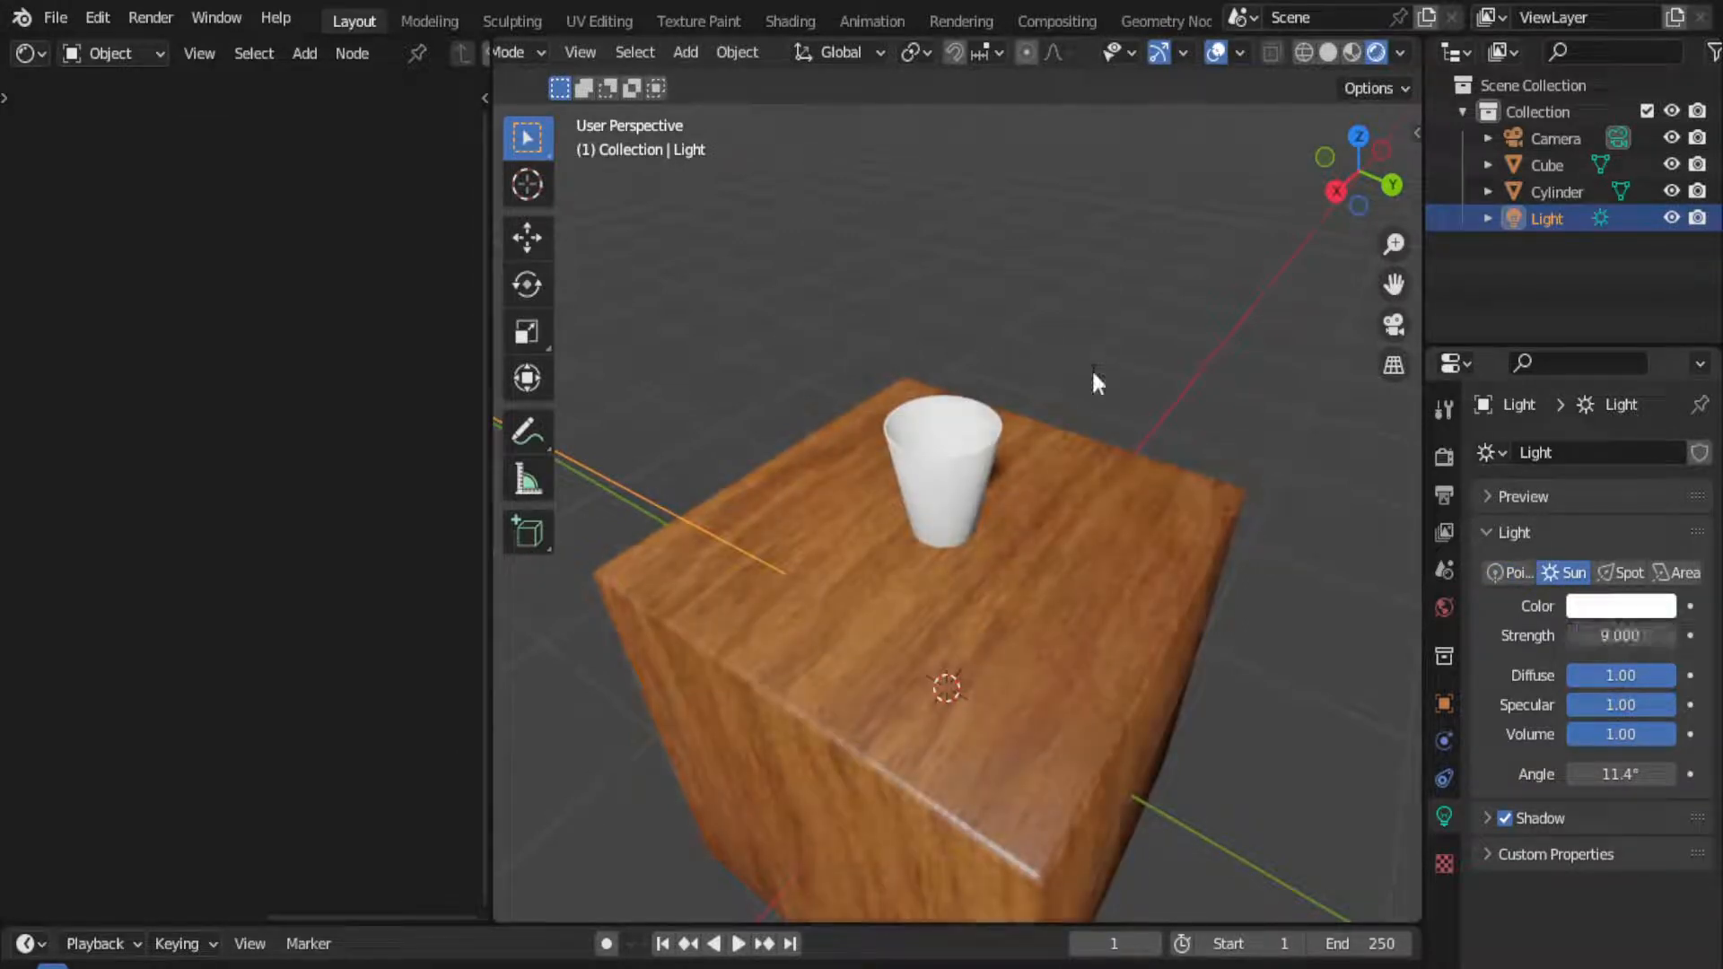
# - Rotate the sun light freehand from two viewing angles, finishing with a turn of about 1.52° in view orientation
pyautogui.press('r')
pyautogui.click(1003, 409)
pyautogui.moveTo(1003, 409); pyautogui.dragTo(1175, 422, button='middle')
pyautogui.press('r')
pyautogui.click(1189, 387)
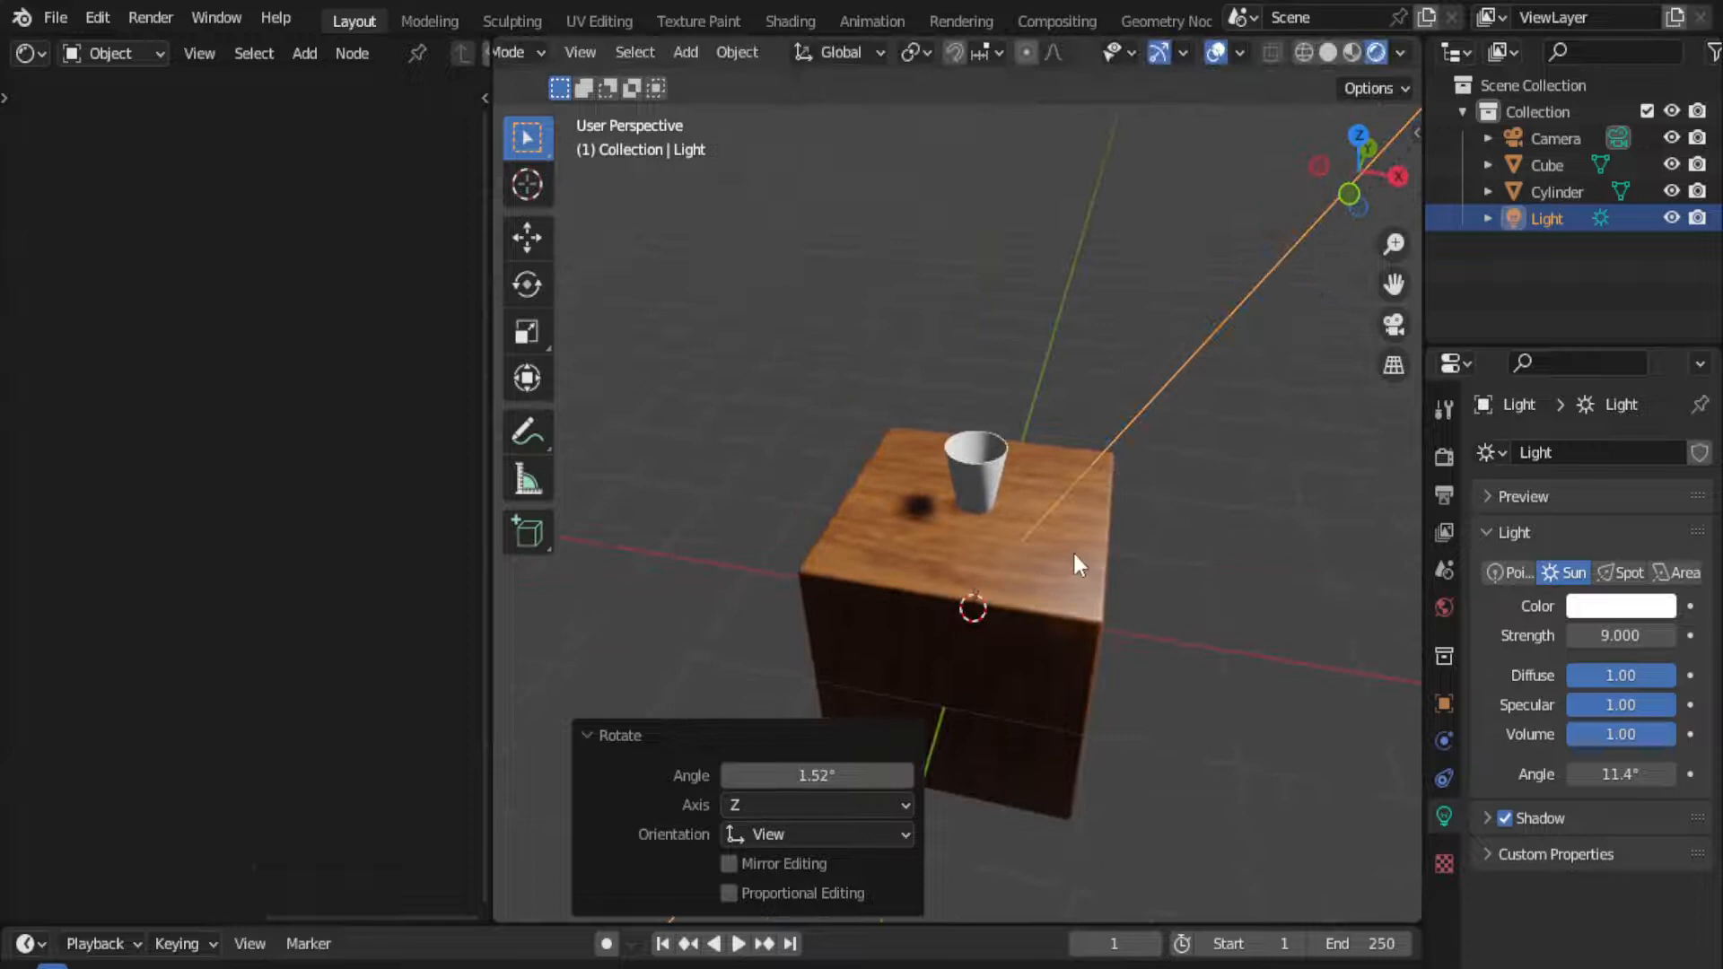
pyautogui.keyDown('shift'); pyautogui.moveTo(1167, 504); pyautogui.dragTo(1085, 492, button='middle'); pyautogui.keyUp('shift')
# - Set the render engine to Cycles on GPU Compute with 32 maximum render samples
pyautogui.click(1450, 456)
pyautogui.click(1615, 454)
pyautogui.click(1604, 530)
pyautogui.click(1620, 518)
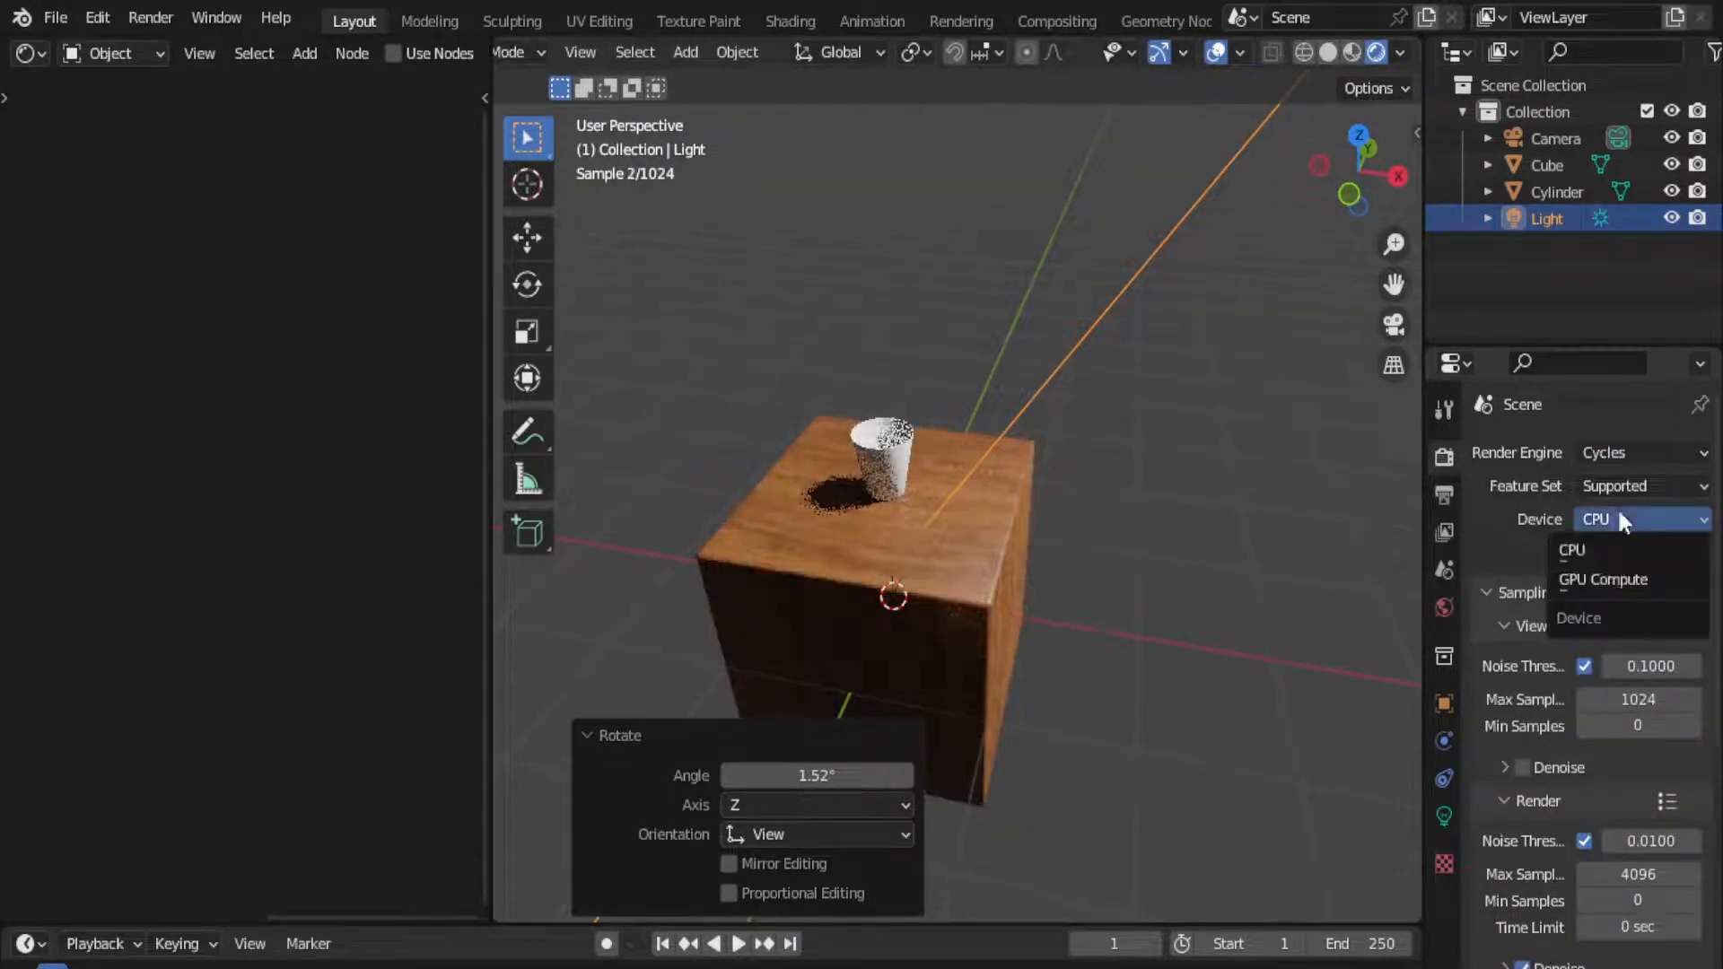
pyautogui.click(1603, 579)
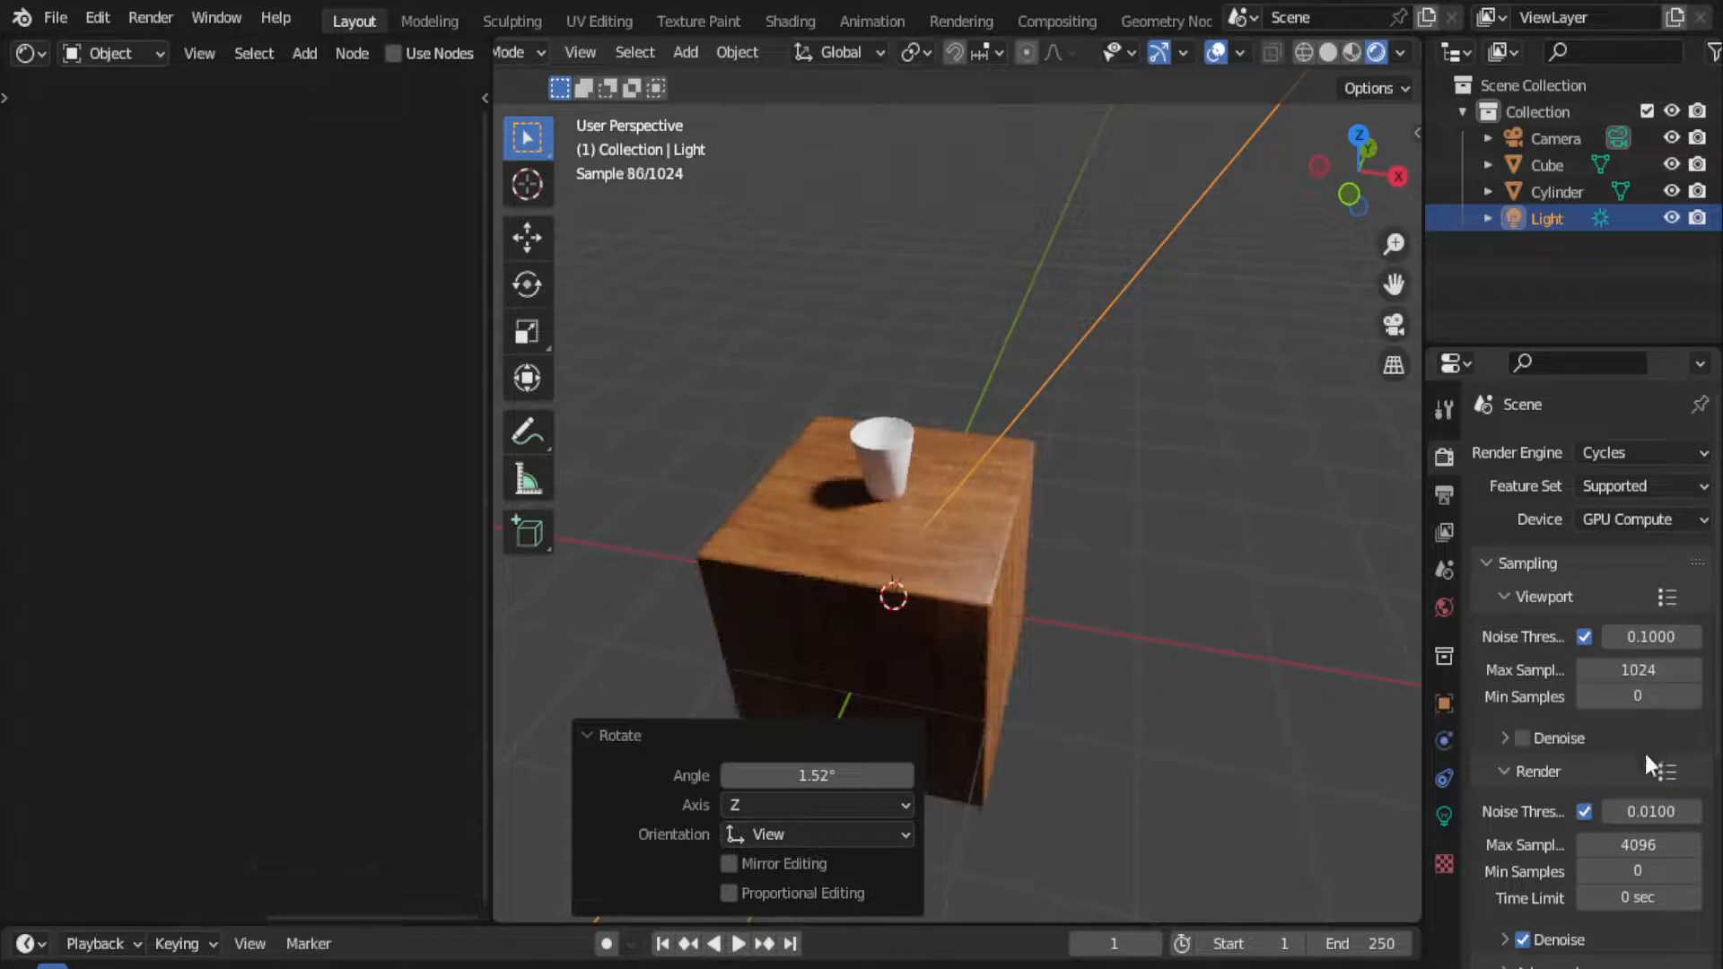
pyautogui.click(1637, 845)
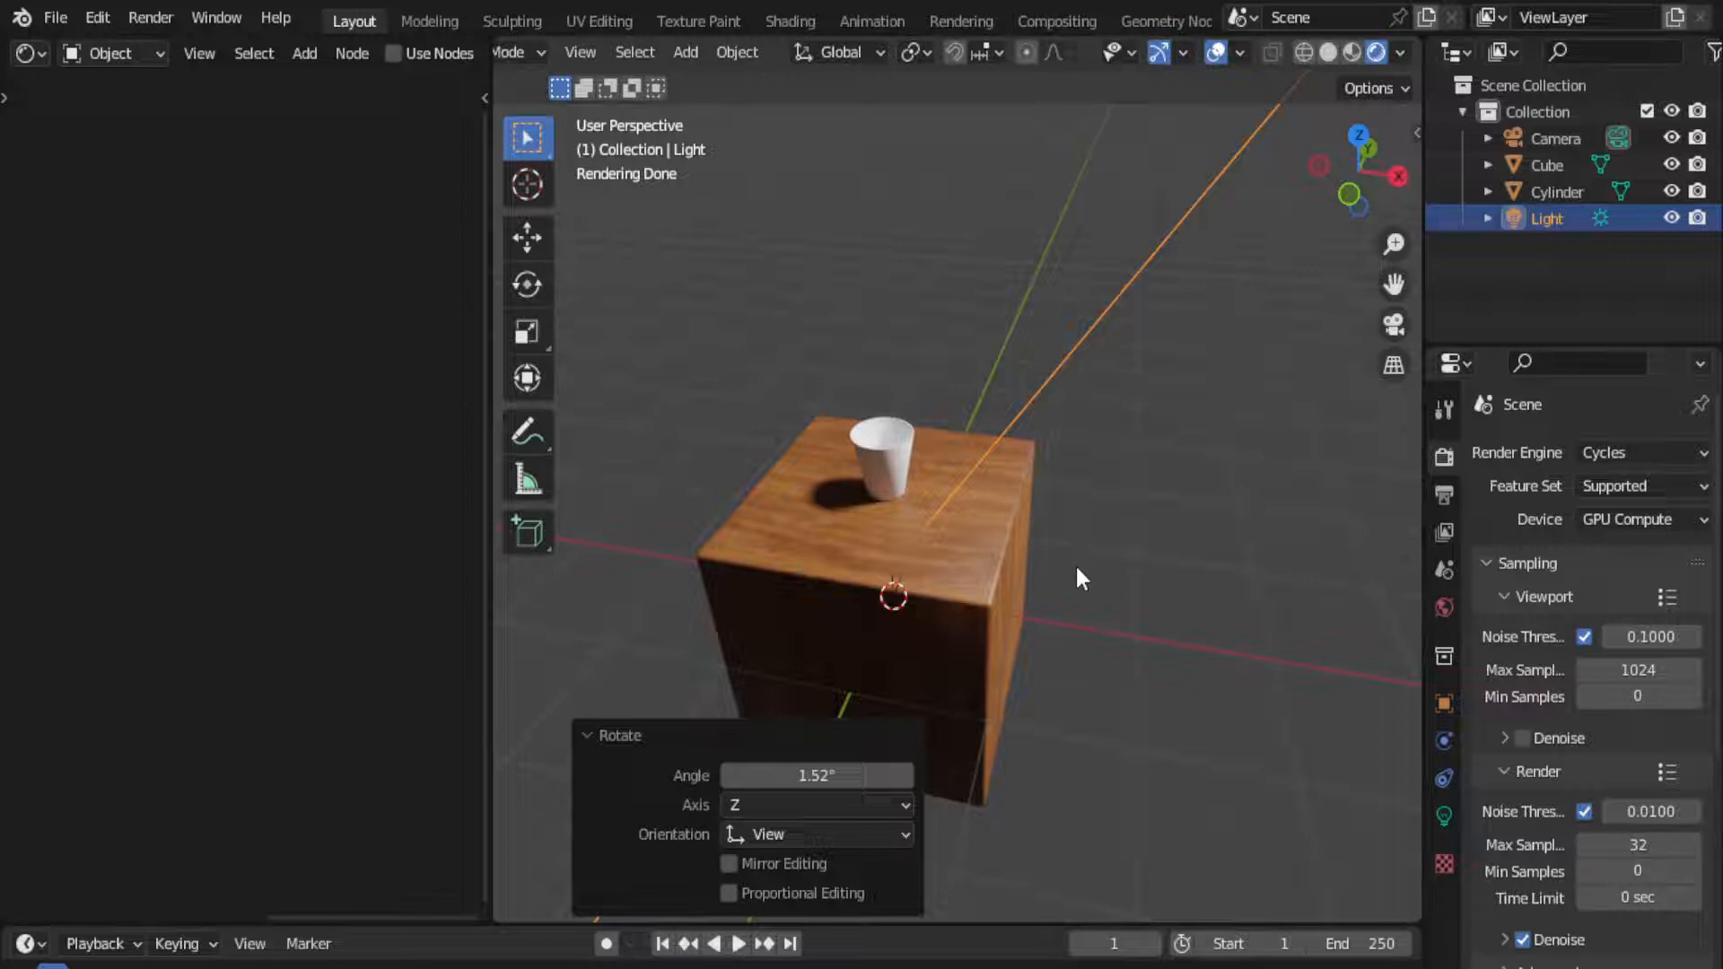
# - Add a 200 cm plane and lower it about 101.8 cm along Z below the cube
pyautogui.press('KP_0')
pyautogui.click(1084, 490)
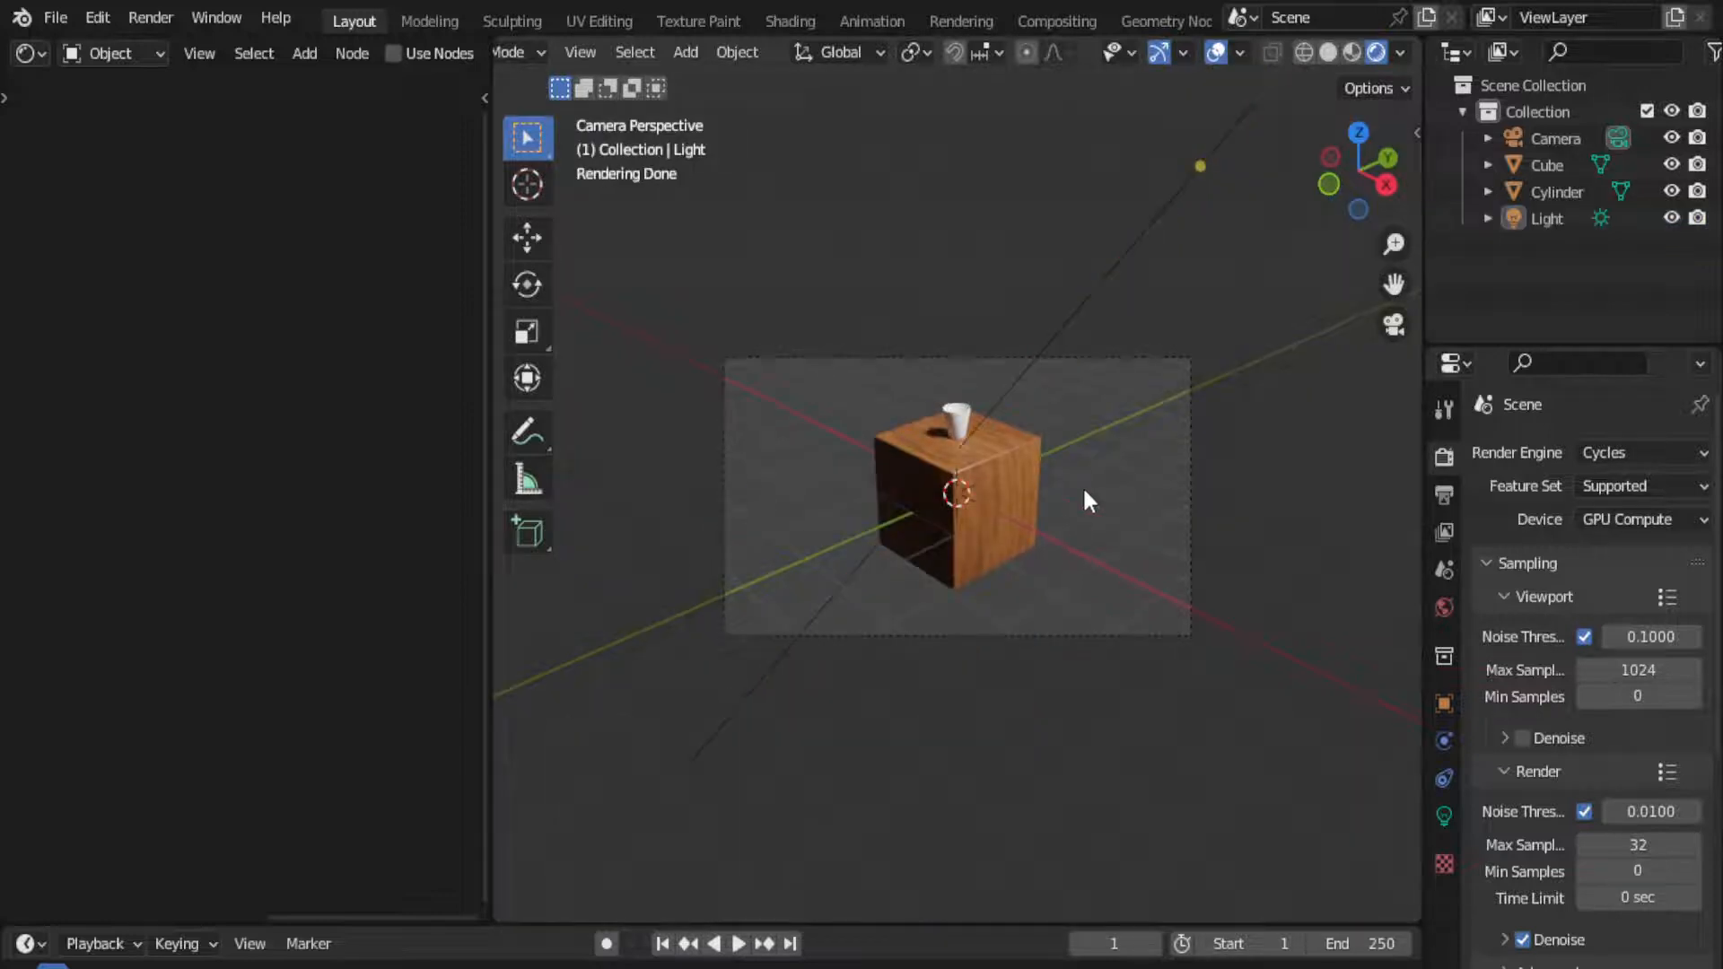
pyautogui.hotkey('shift', 'a')
pyautogui.moveTo(1082, 486)
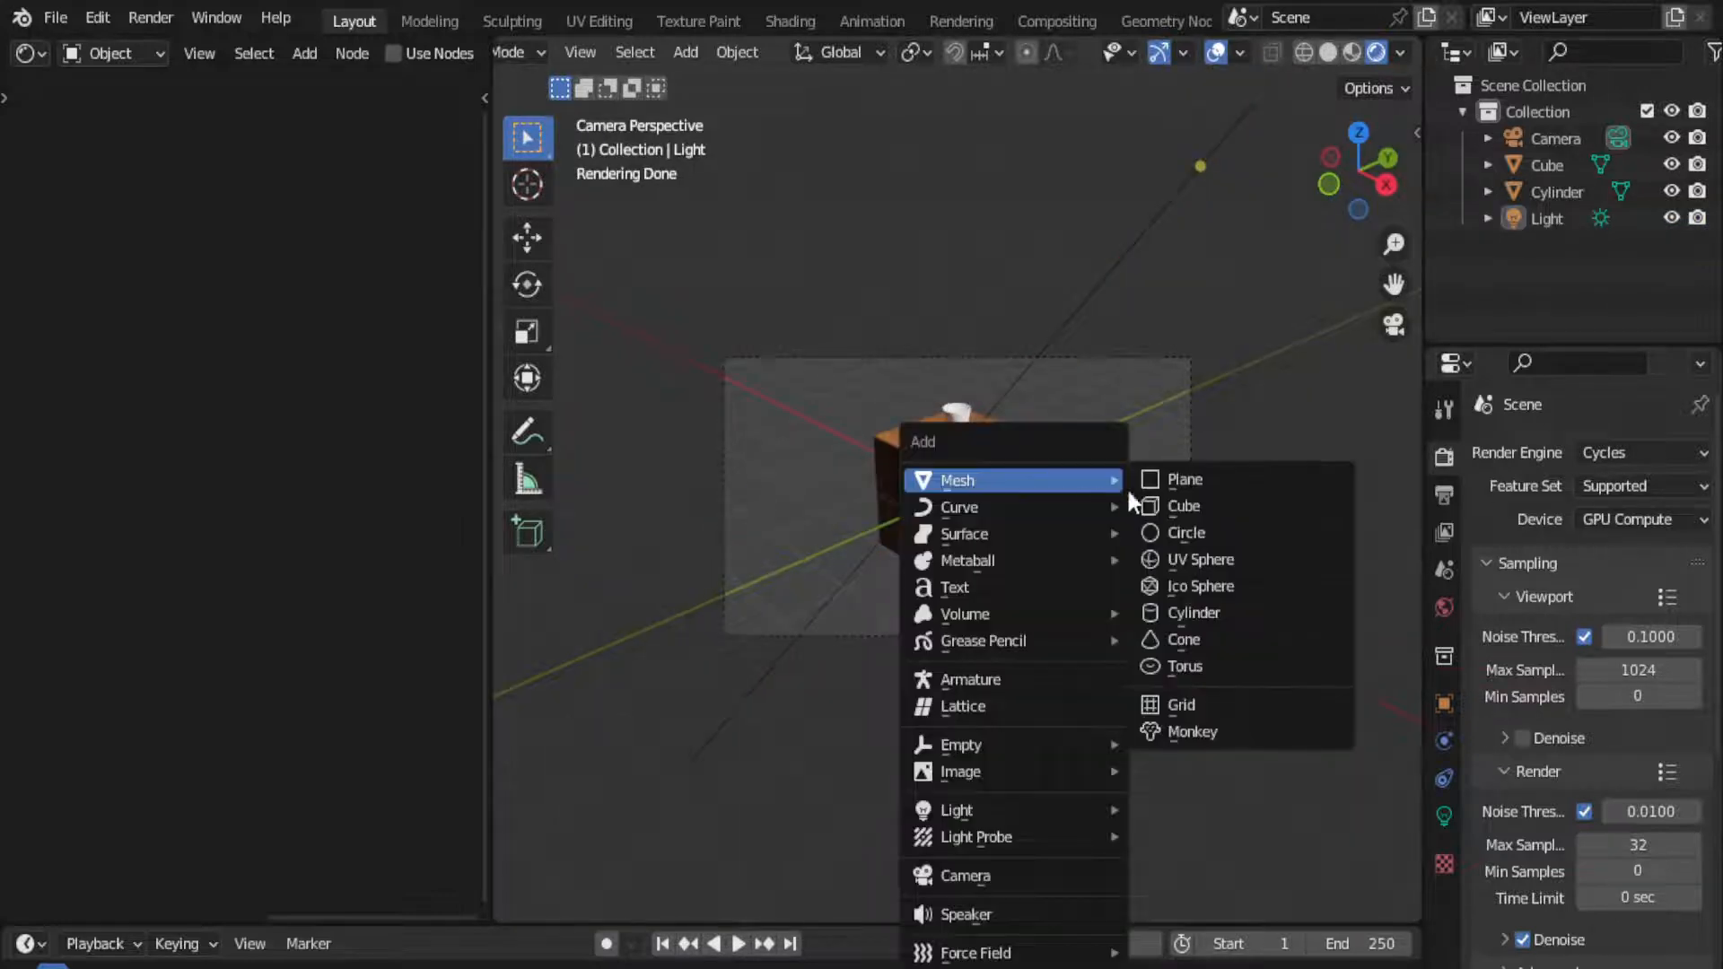
pyautogui.click(1194, 482)
pyautogui.press('g')
pyautogui.press('z')
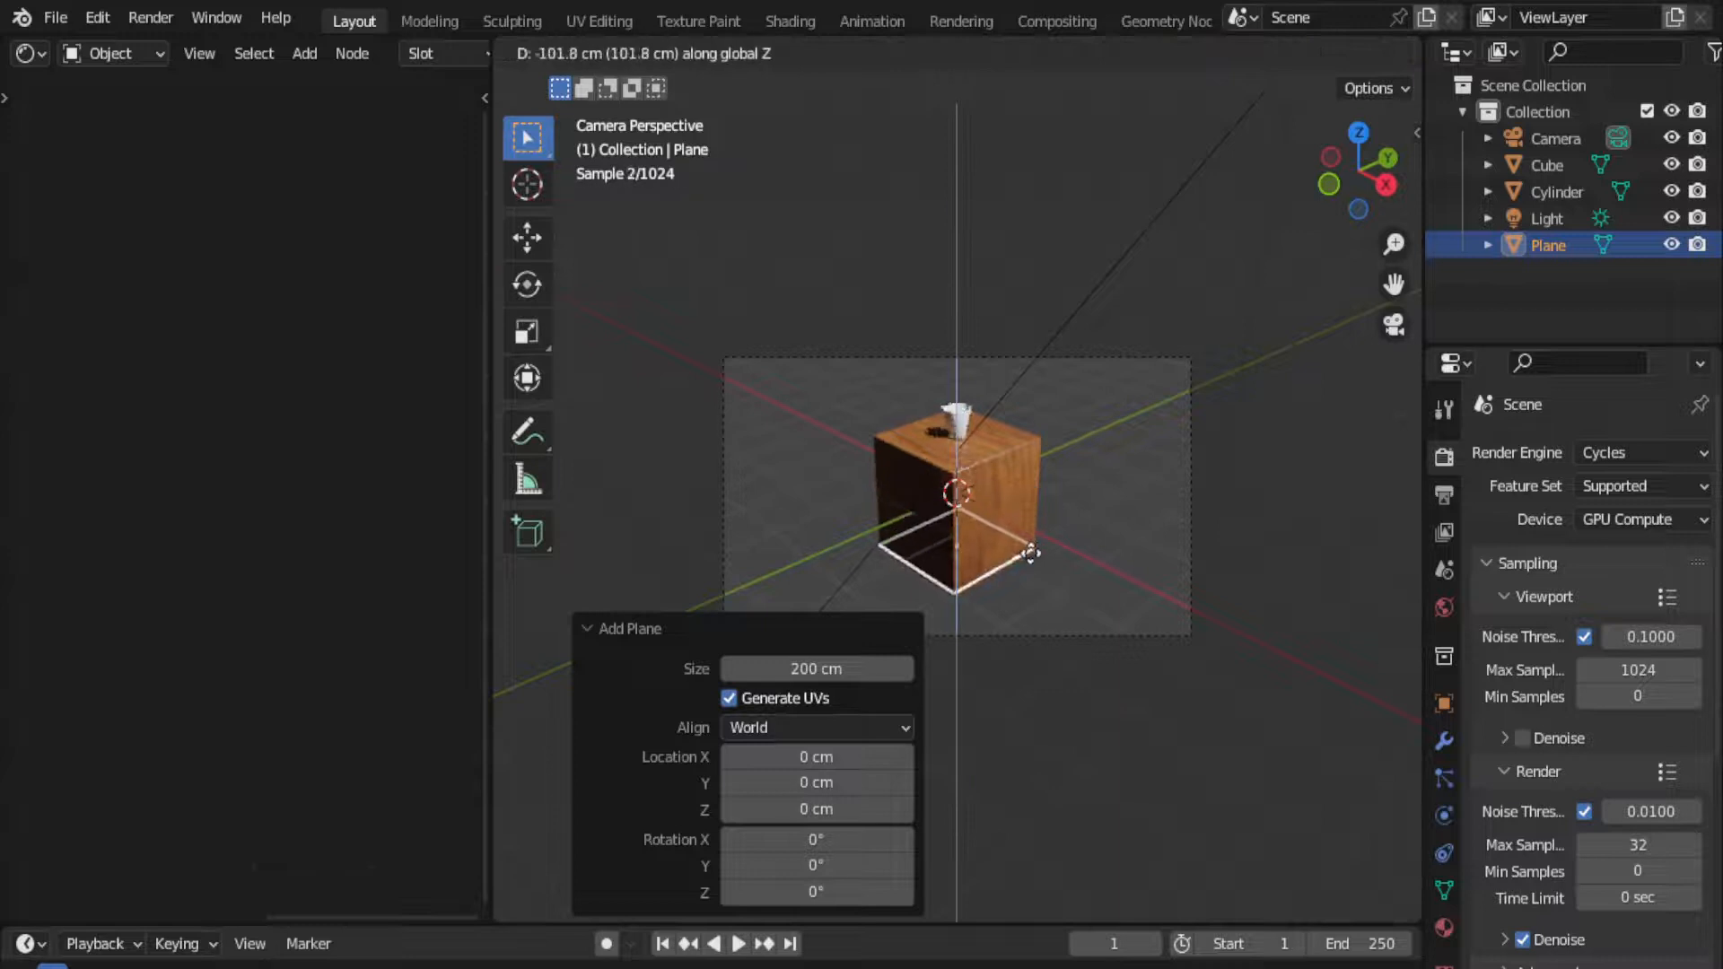
pyautogui.click(1030, 553)
# - Scale the plane to about 7.254 and raise it about 0.42 cm along Z towards the cube's base
pyautogui.press('s')
pyautogui.click(369, 646)
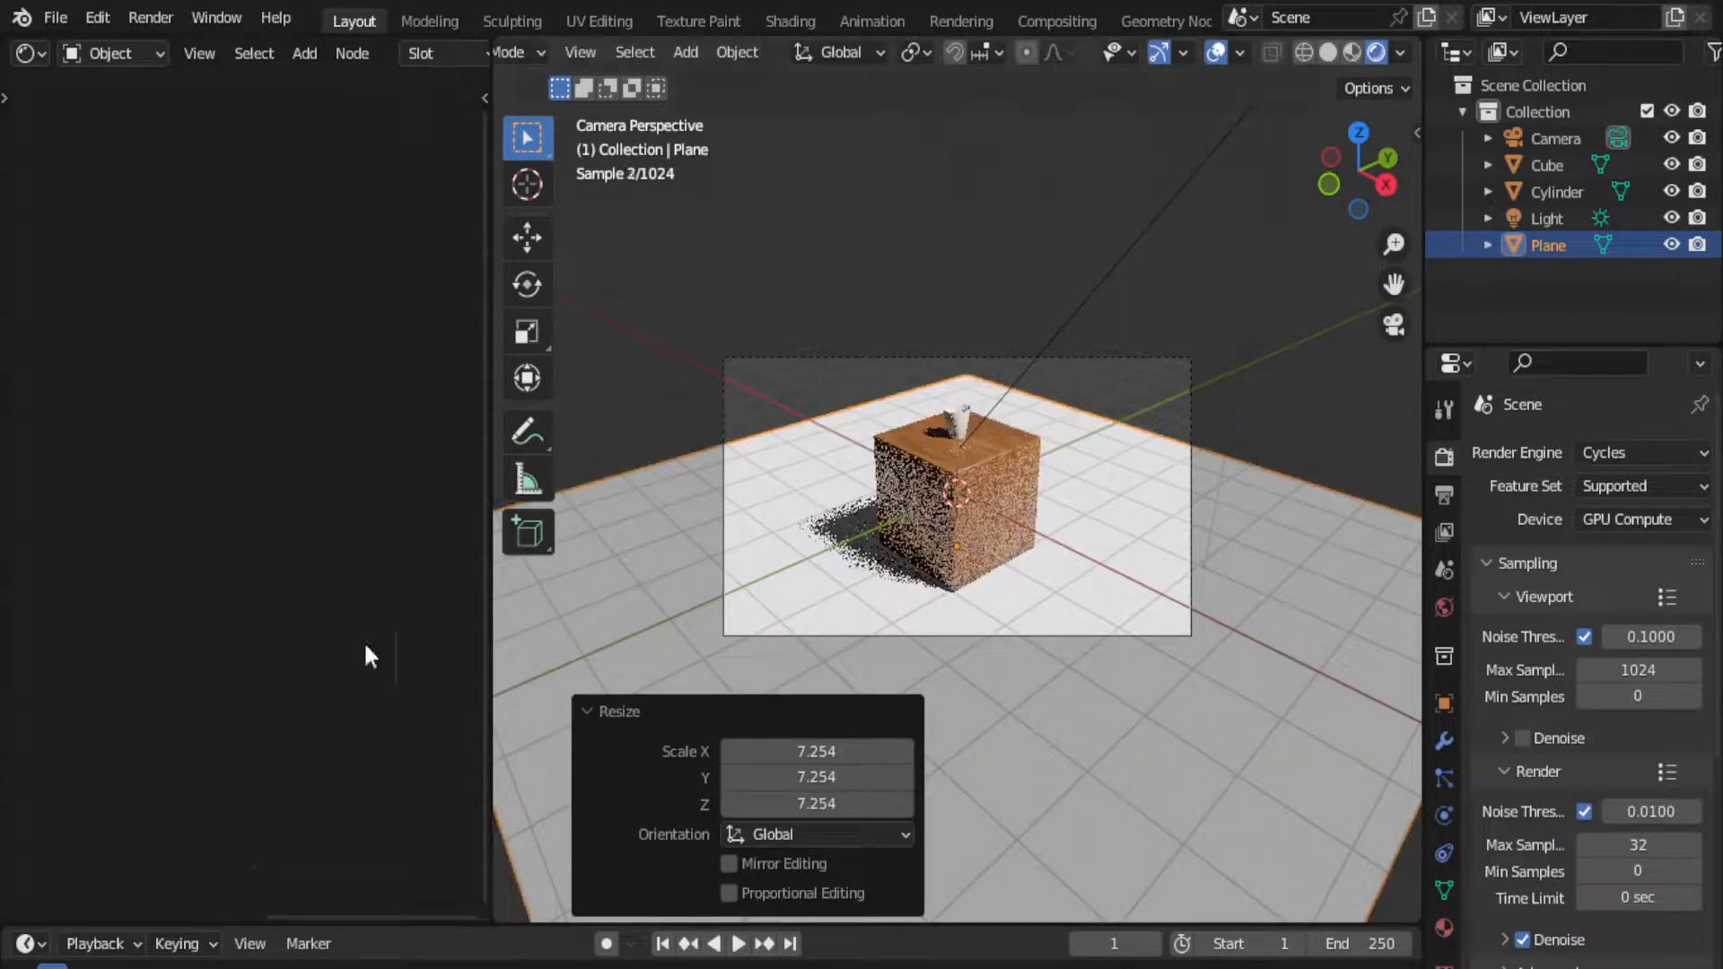
pyautogui.press('KP_3')
pyautogui.keyDown('shift'); pyautogui.moveTo(1059, 621); pyautogui.dragTo(1061, 418, button='middle'); pyautogui.keyUp('shift')
pyautogui.scroll(5, 1016, 621)
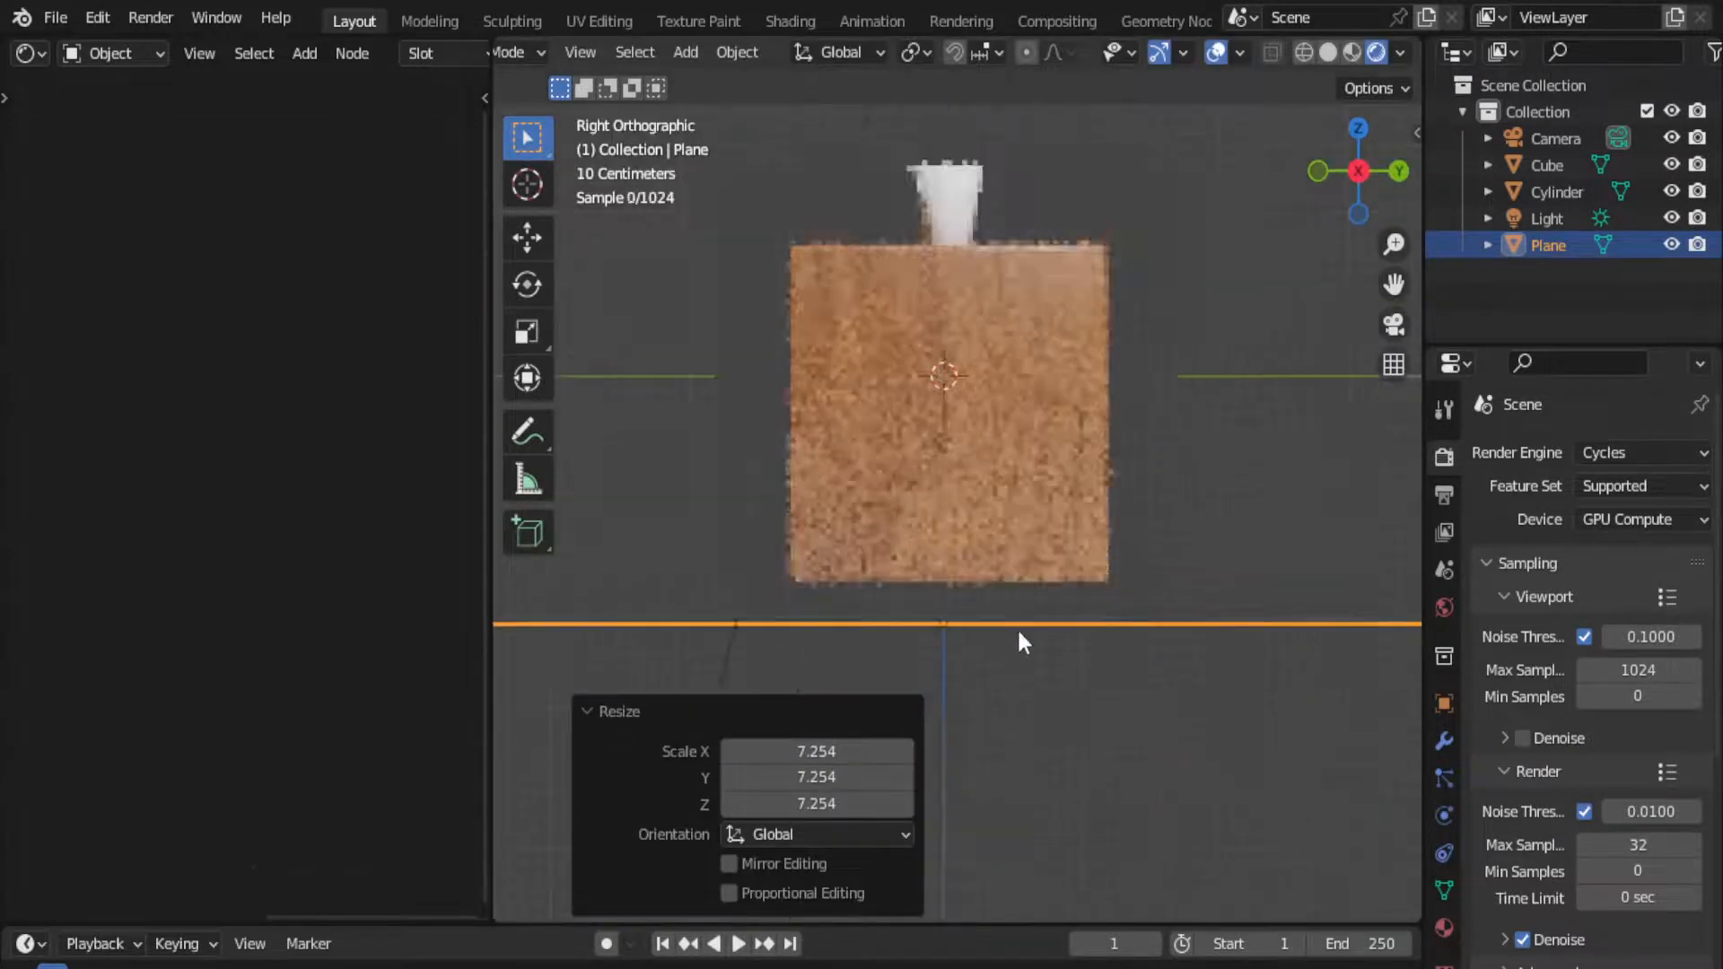
pyautogui.press('g')
pyautogui.press('z')
pyautogui.click(1016, 617)
# - Look through the camera and lock the camera to the view
pyautogui.press('KP_0')
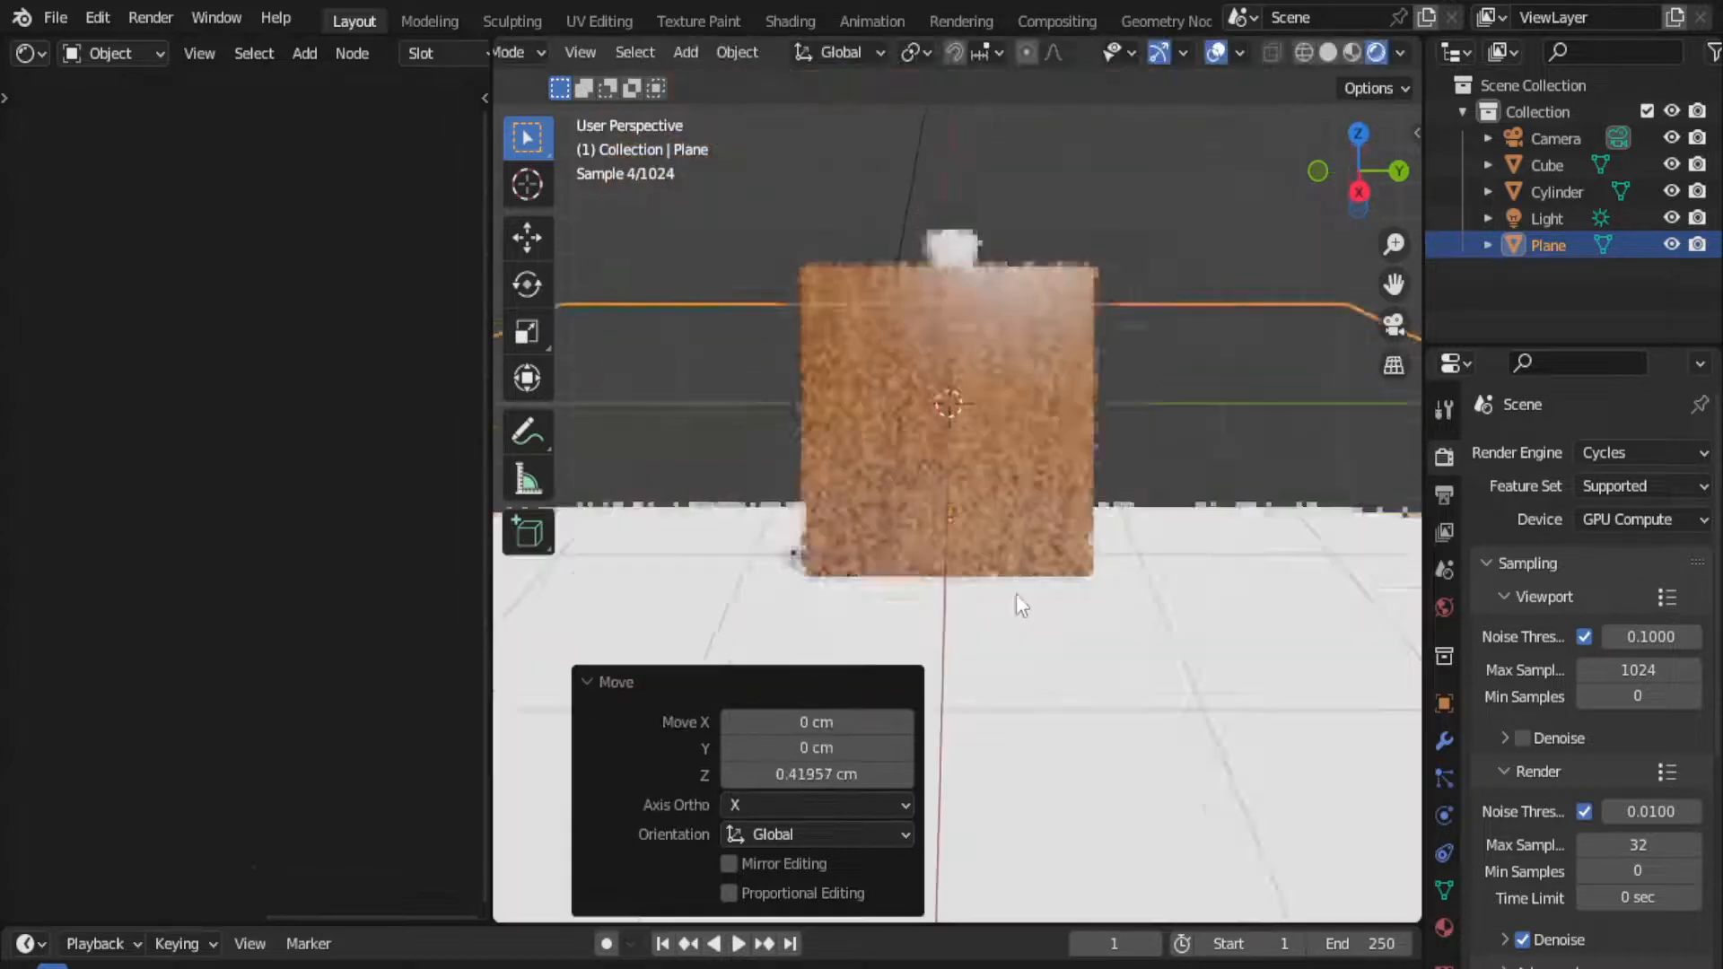
pyautogui.scroll(4, 1014, 601)
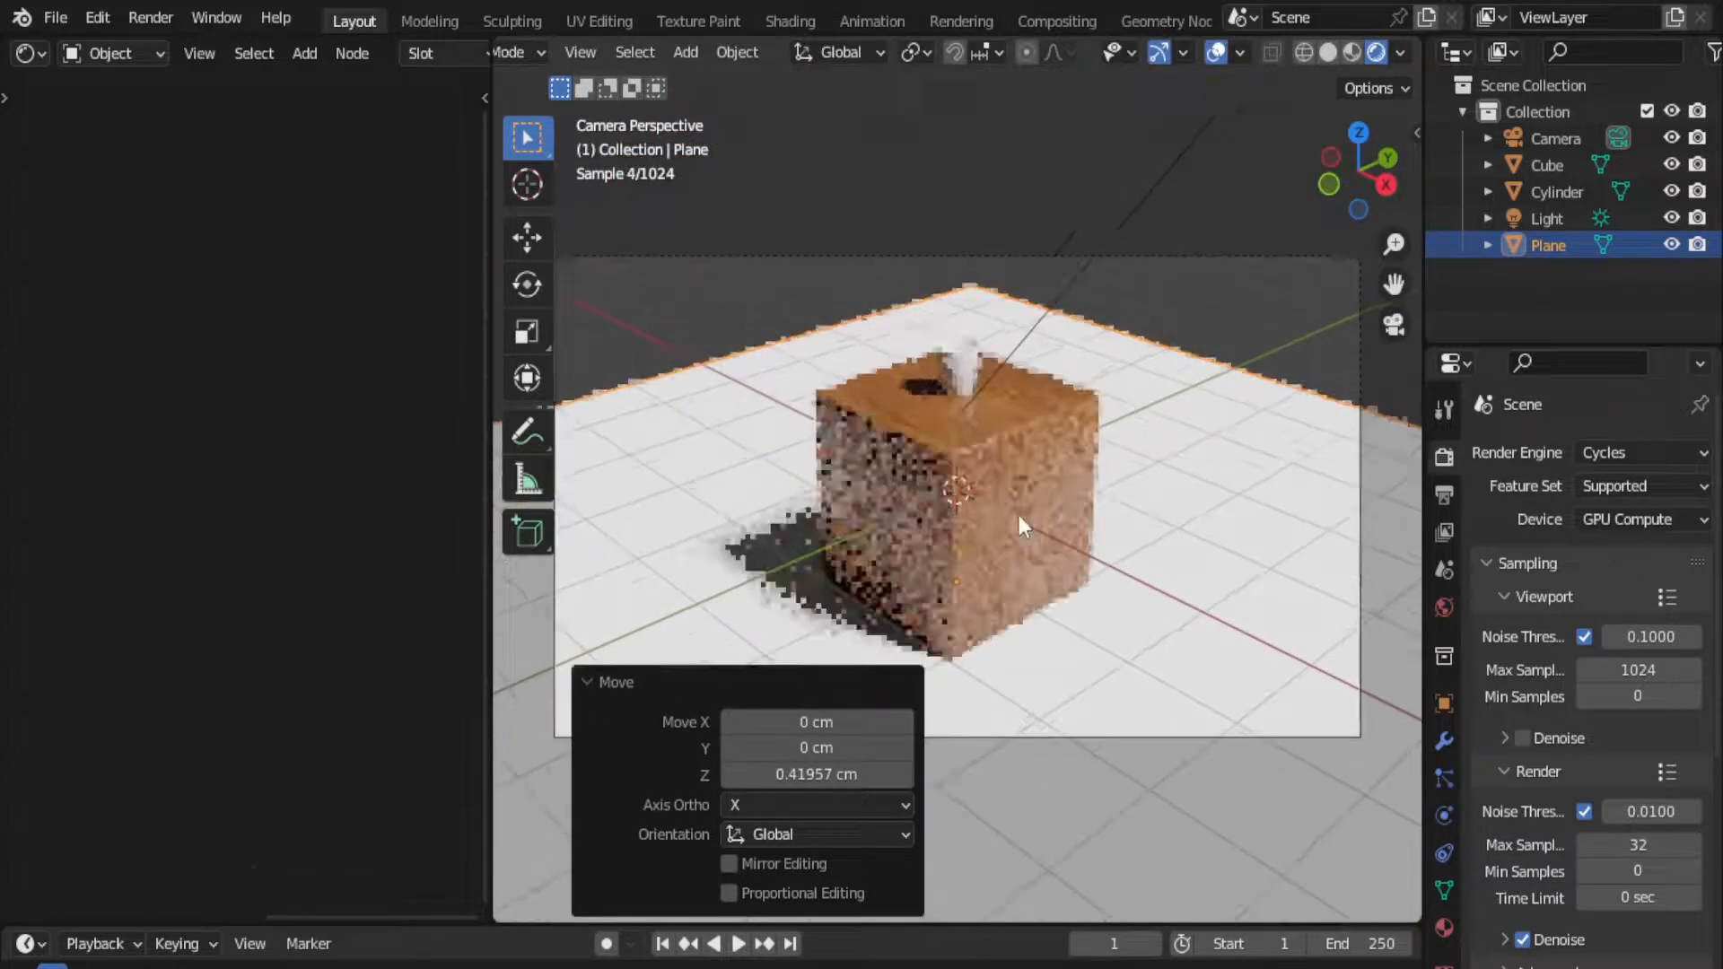
pyautogui.press('n')
pyautogui.click(1406, 248)
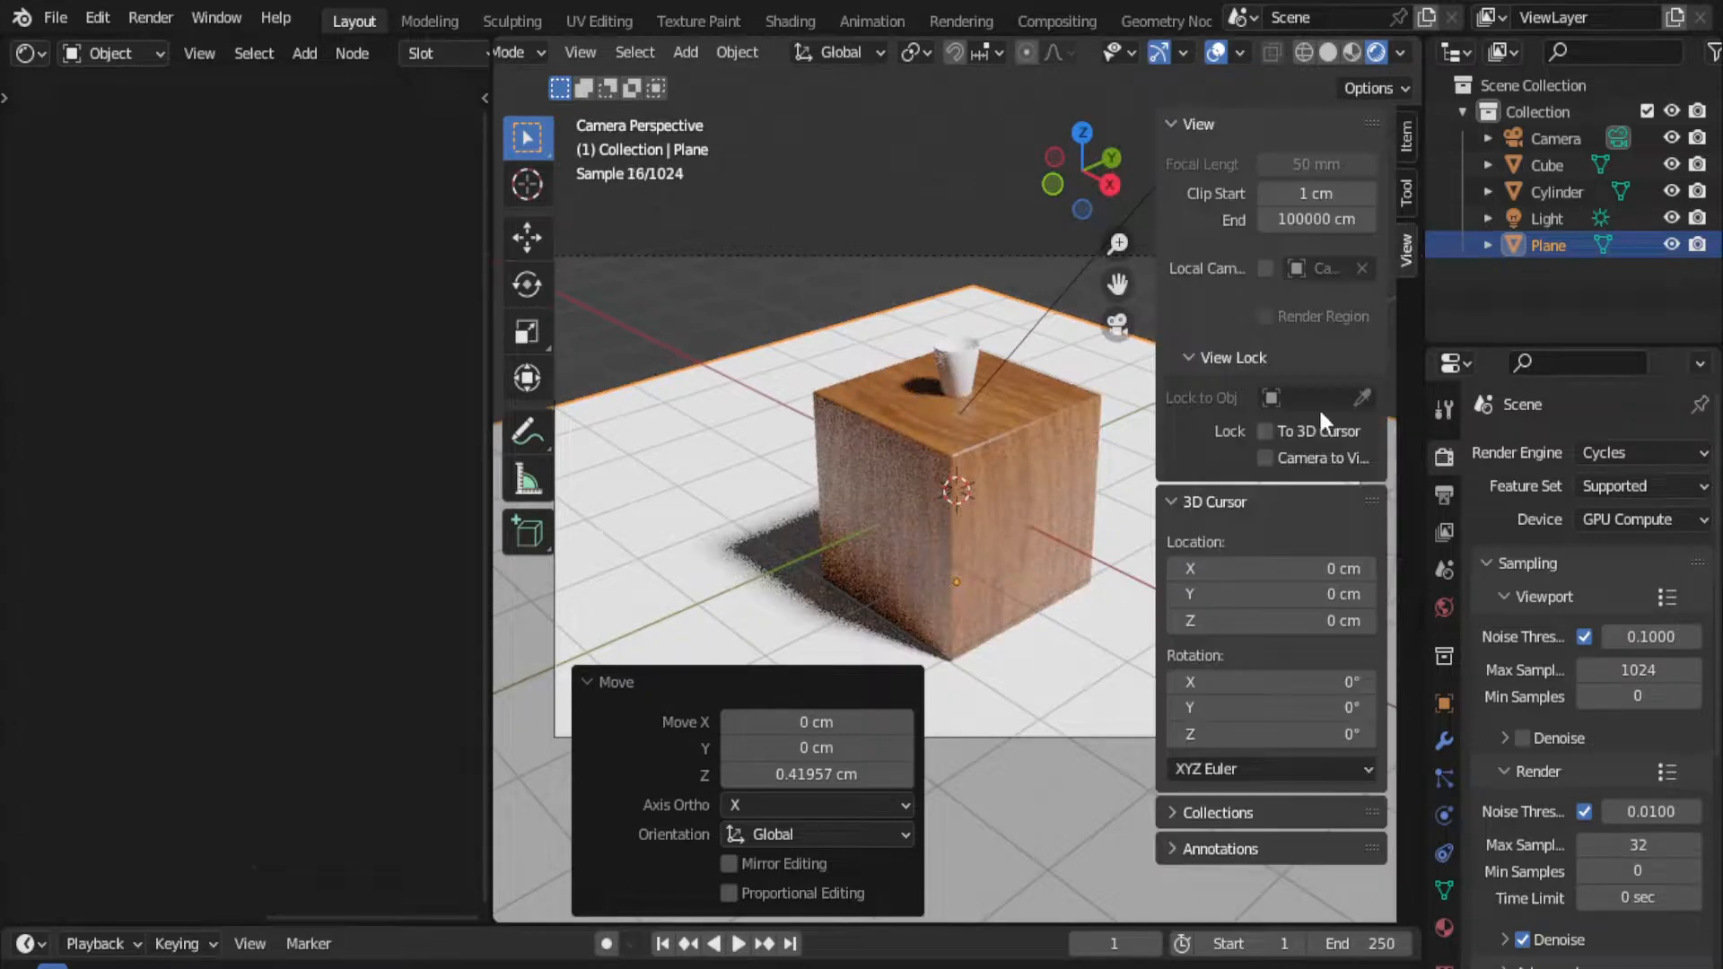
pyautogui.click(1266, 458)
pyautogui.click(758, 682)
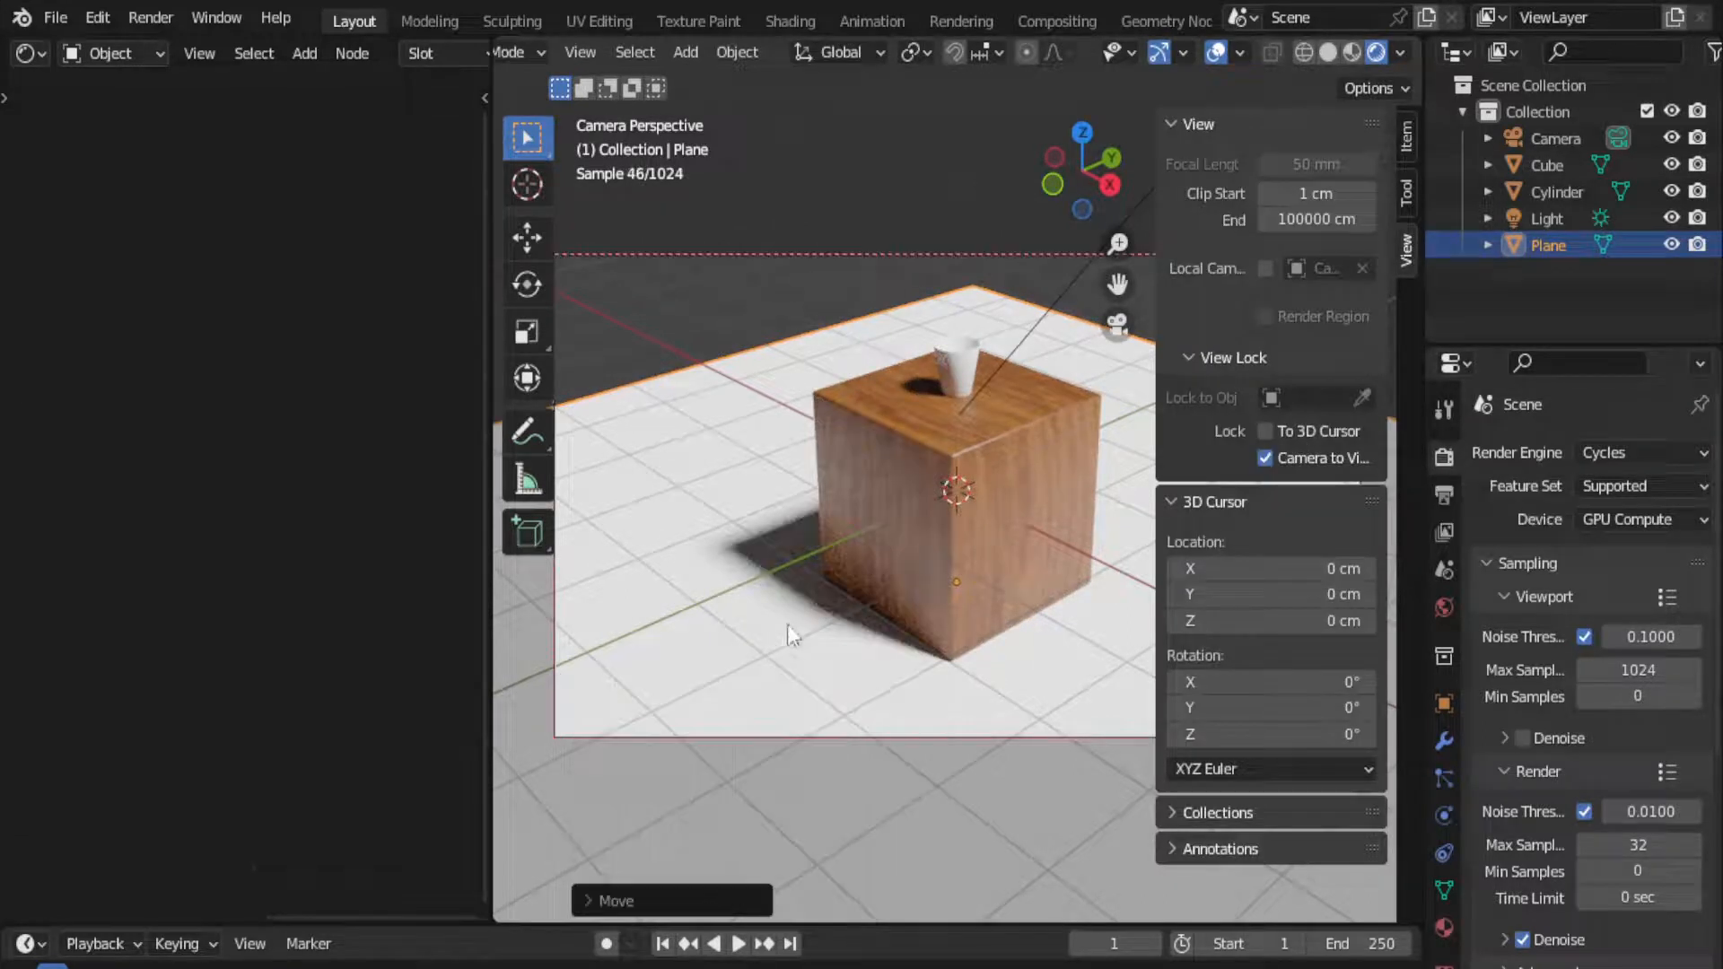
pyautogui.press('n')
# - Move the camera closer and reframe it on the cup and the upper part of the wooden cube
pyautogui.scroll(3, 1050, 591)
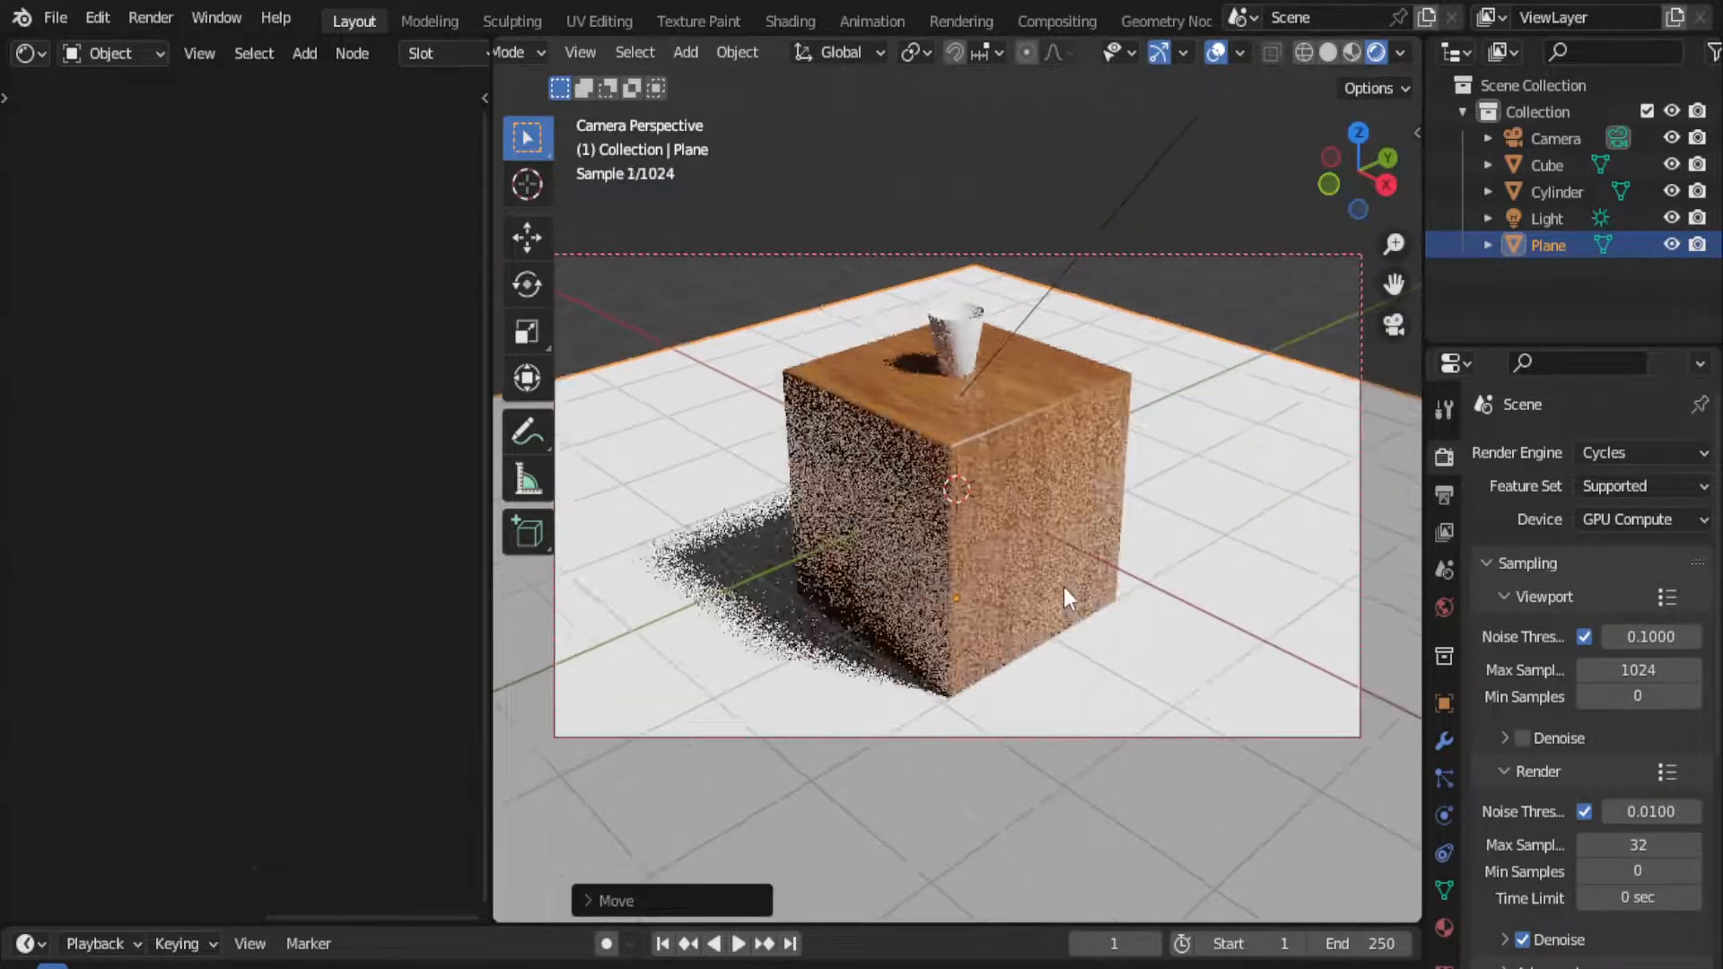
pyautogui.keyDown('shift'); pyautogui.moveTo(1070, 560); pyautogui.dragTo(1068, 682, button='middle'); pyautogui.keyUp('shift')
pyautogui.scroll(1, 1064, 610)
pyautogui.keyDown('shift'); pyautogui.moveTo(1064, 592); pyautogui.dragTo(1048, 649, button='middle'); pyautogui.keyUp('shift')
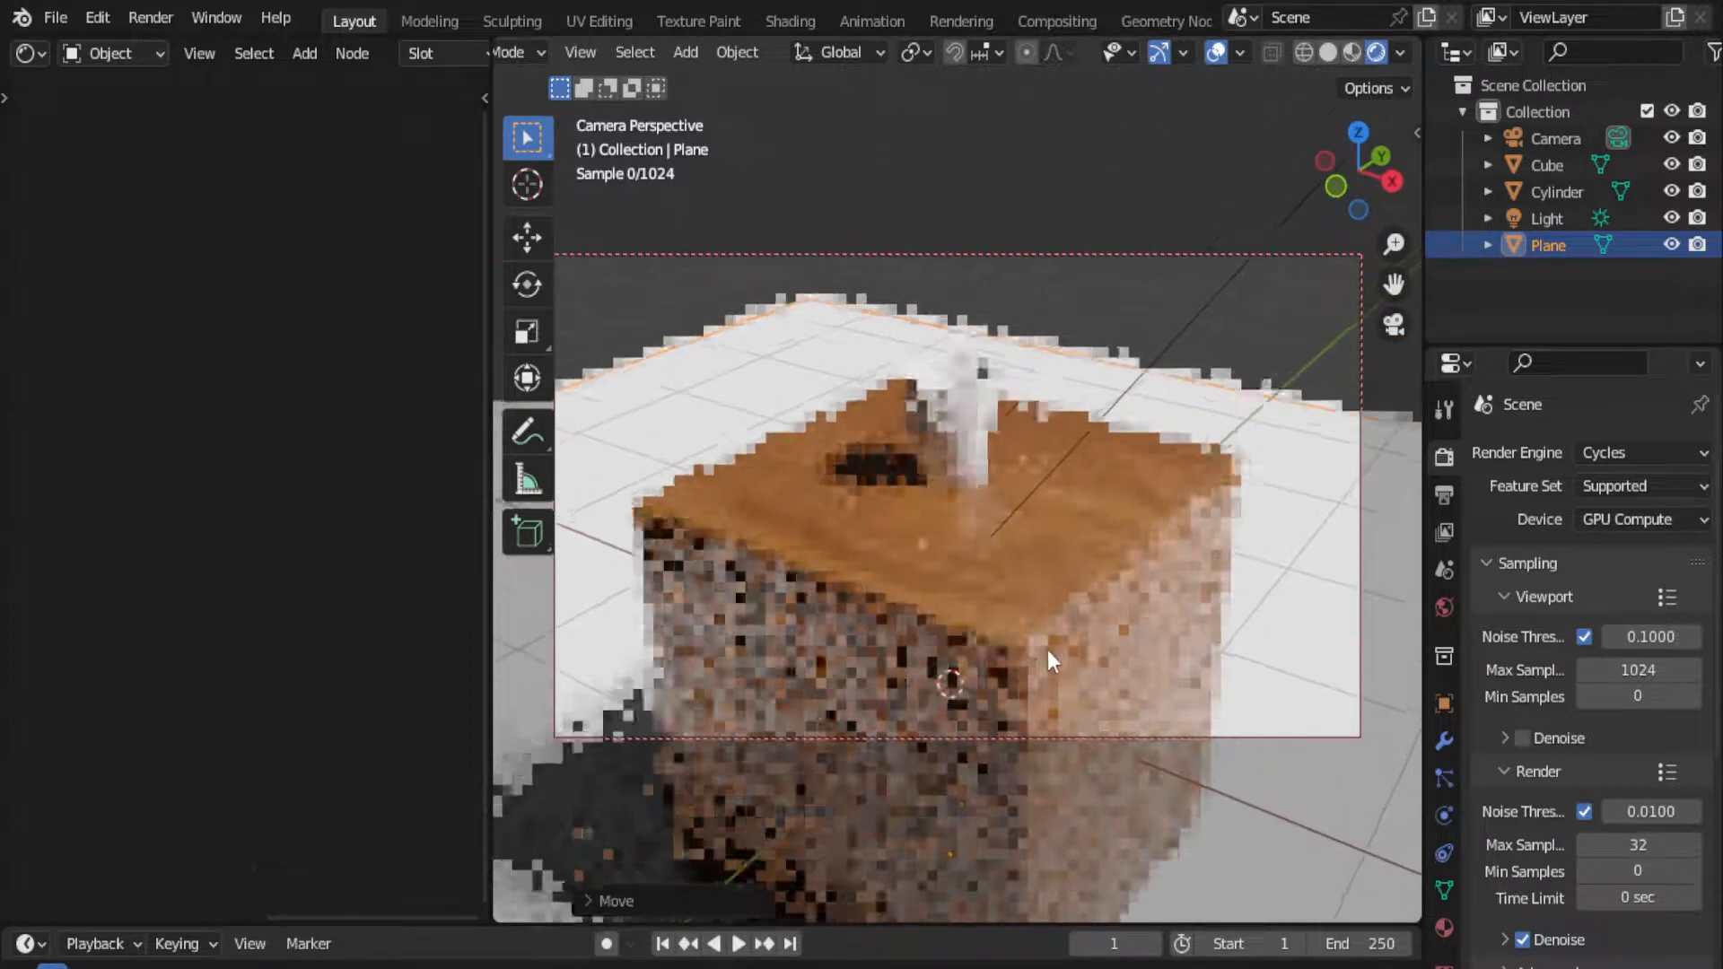
# - Scale the floor plane up to about 2523 cm per side and apply its scale
pyautogui.press('s')
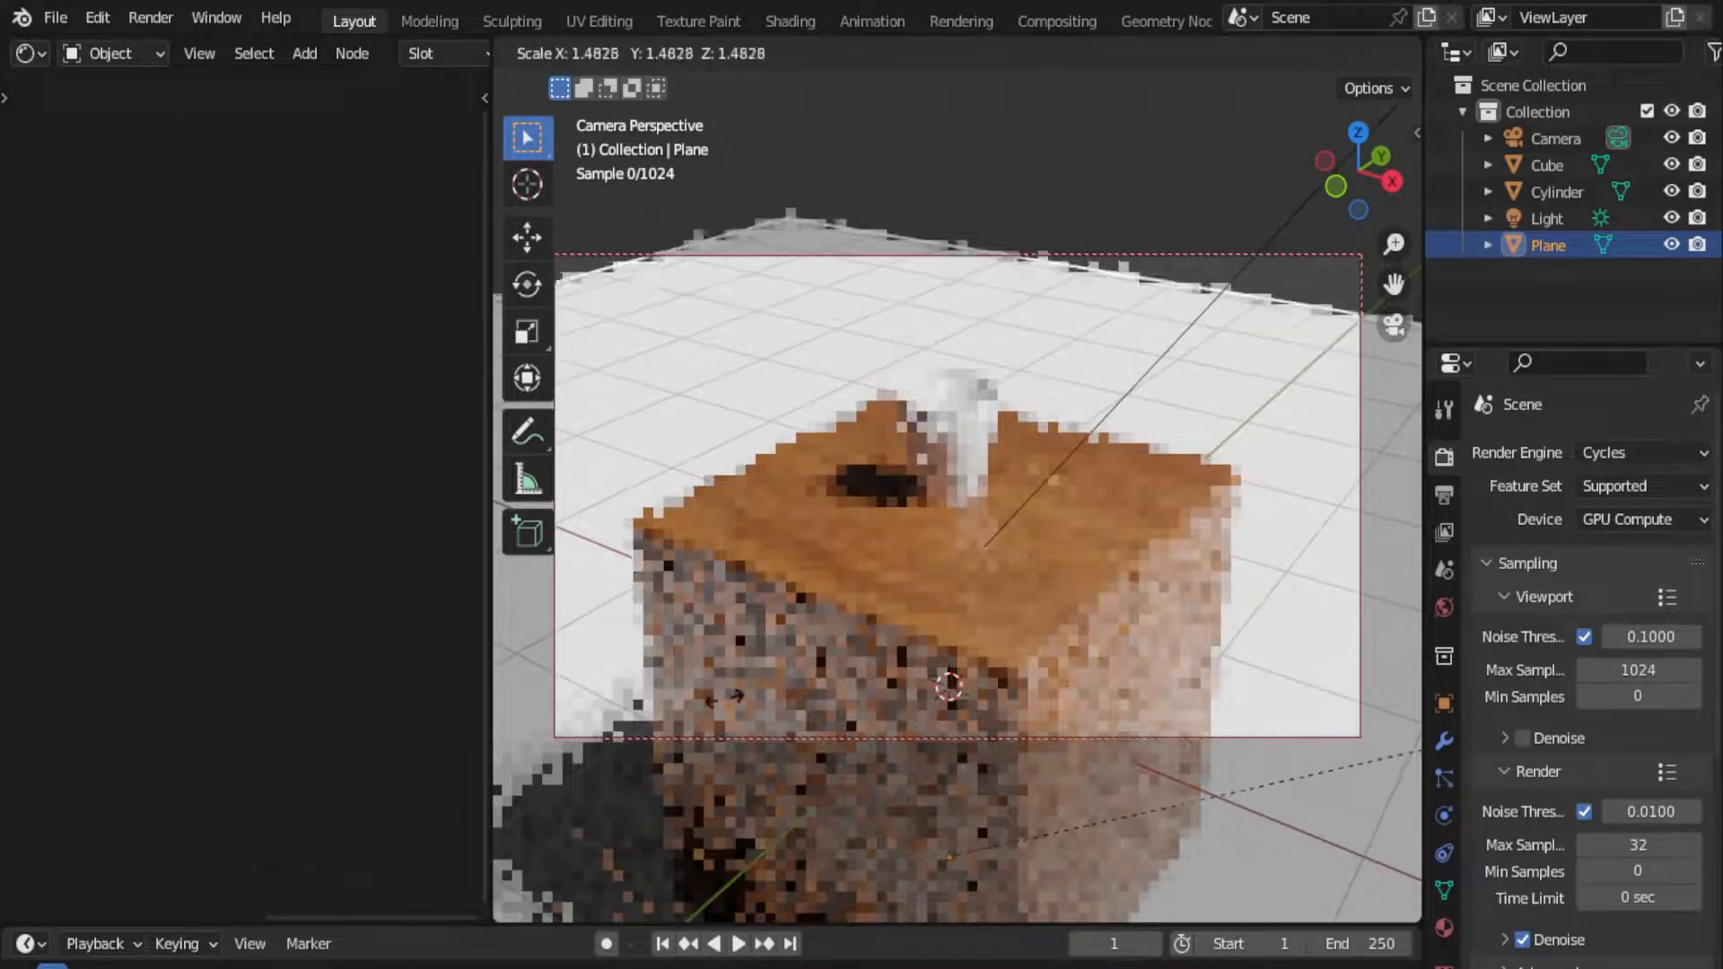
pyautogui.click(800, 368)
pyautogui.press('n')
pyautogui.hotkey('ctrl', 'a')
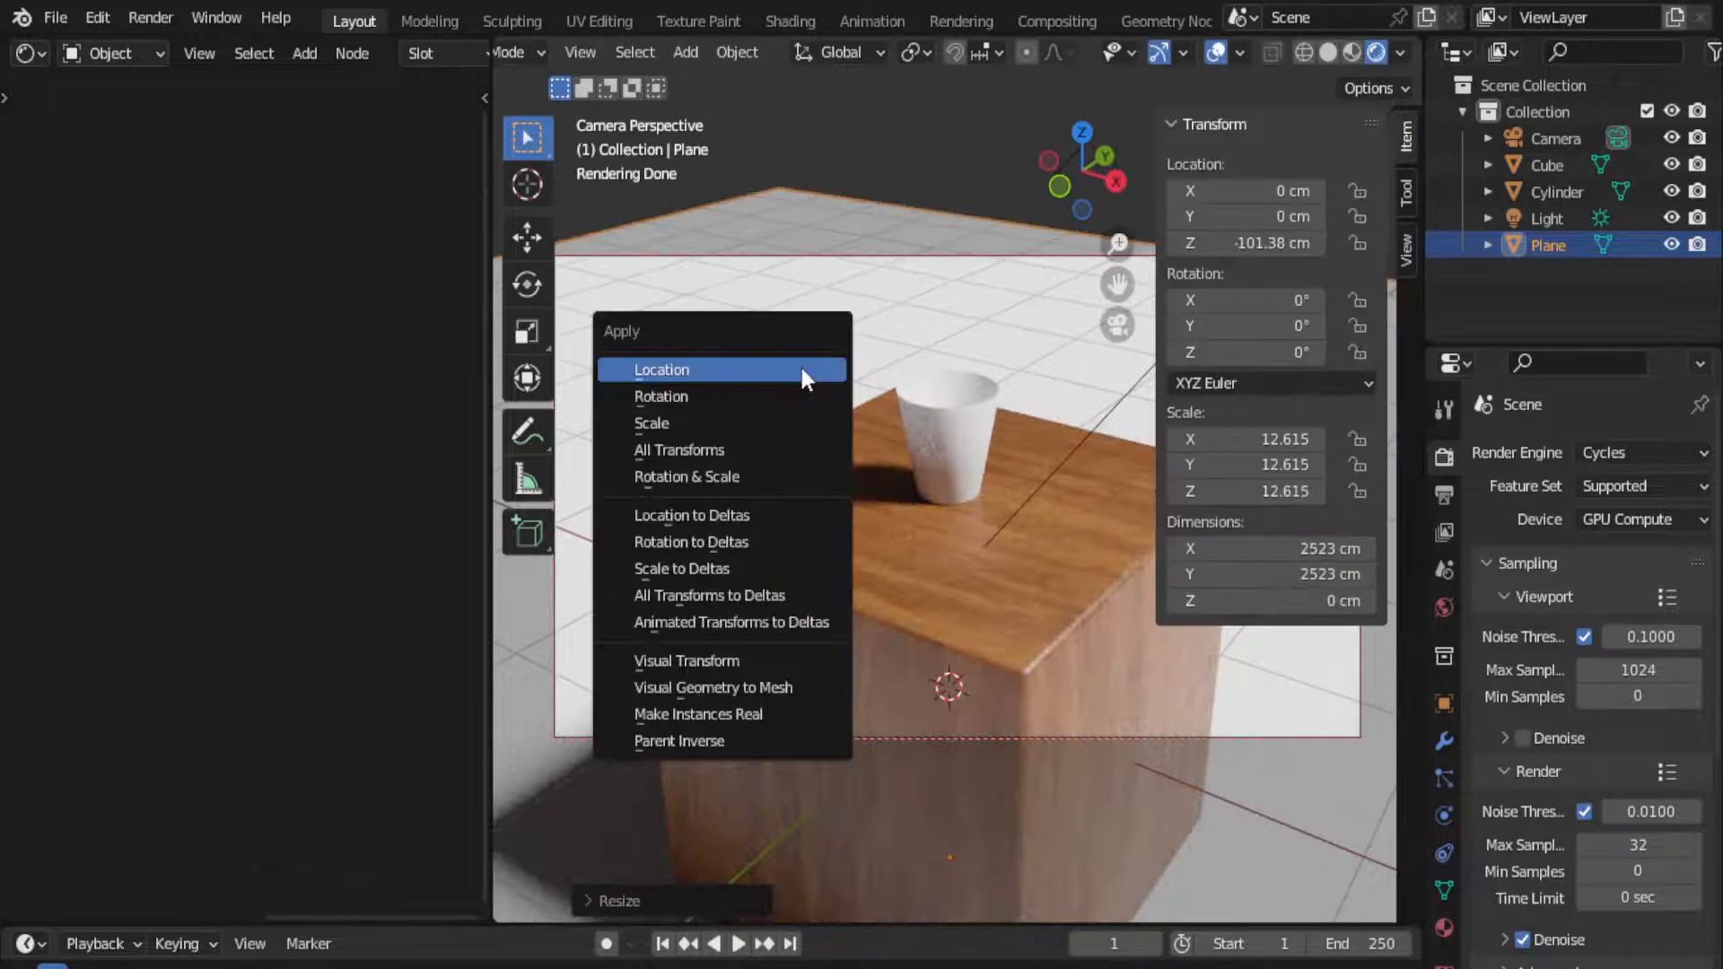
pyautogui.click(758, 418)
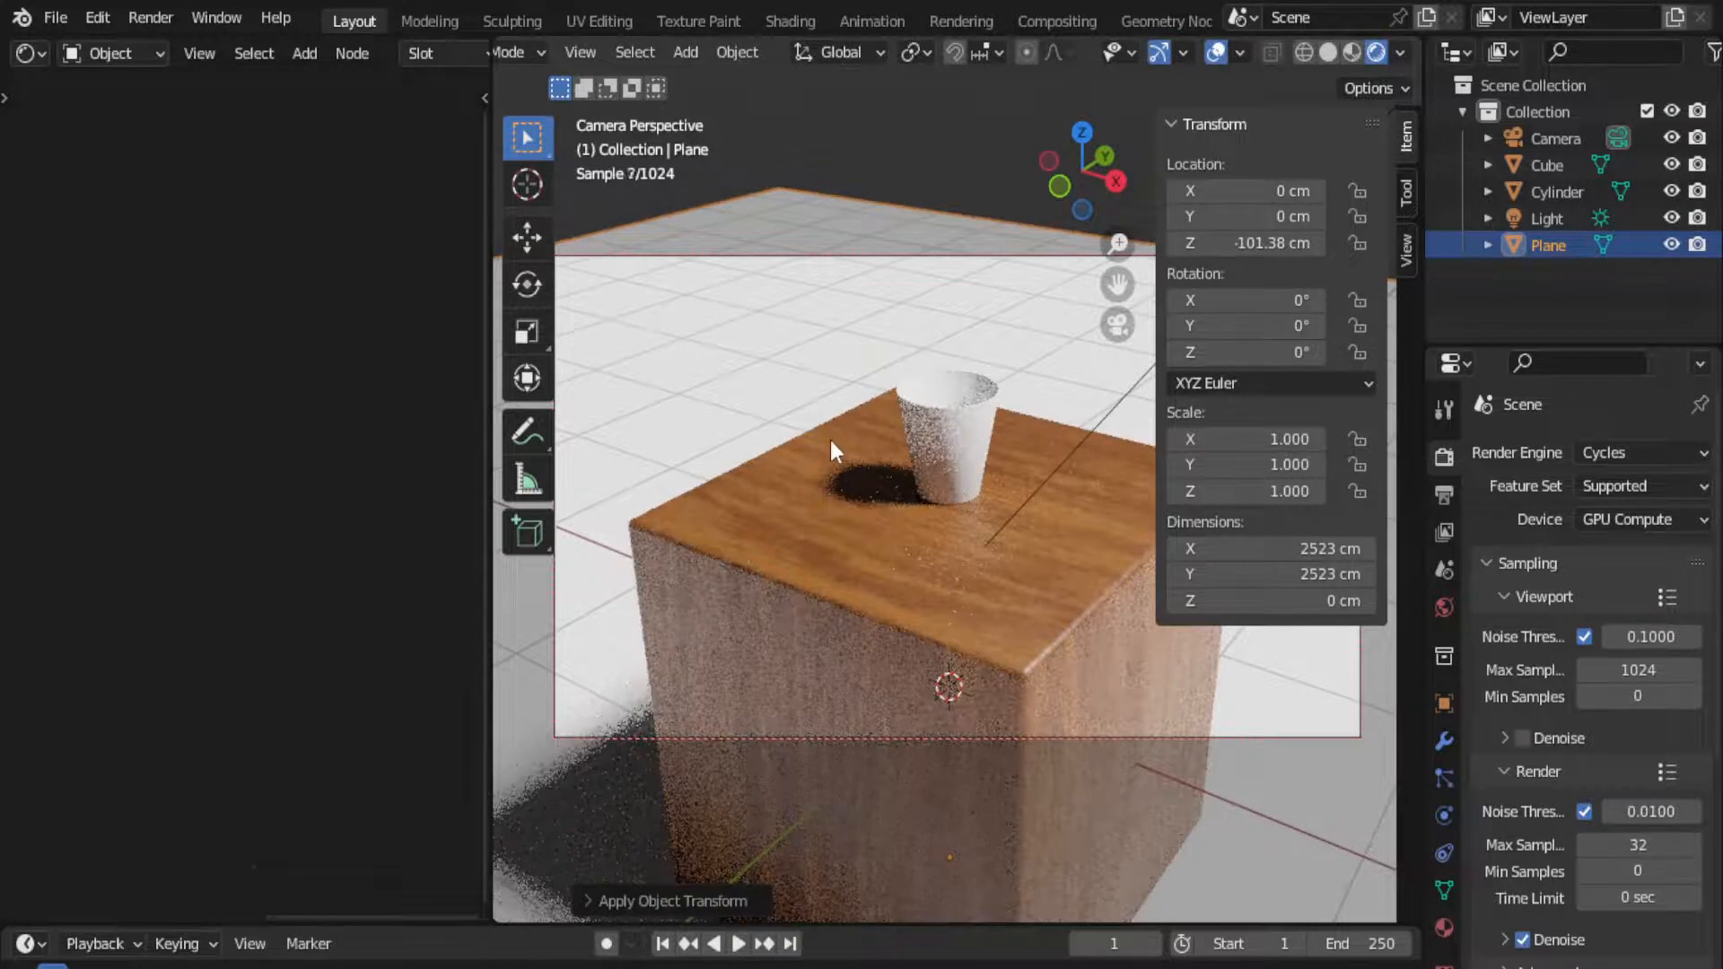
# - Unwrap the floor plane in the UV Editor with sync selection on and scale its UV island
pyautogui.press('Tab')
pyautogui.click(31, 53)
pyautogui.click(69, 152)
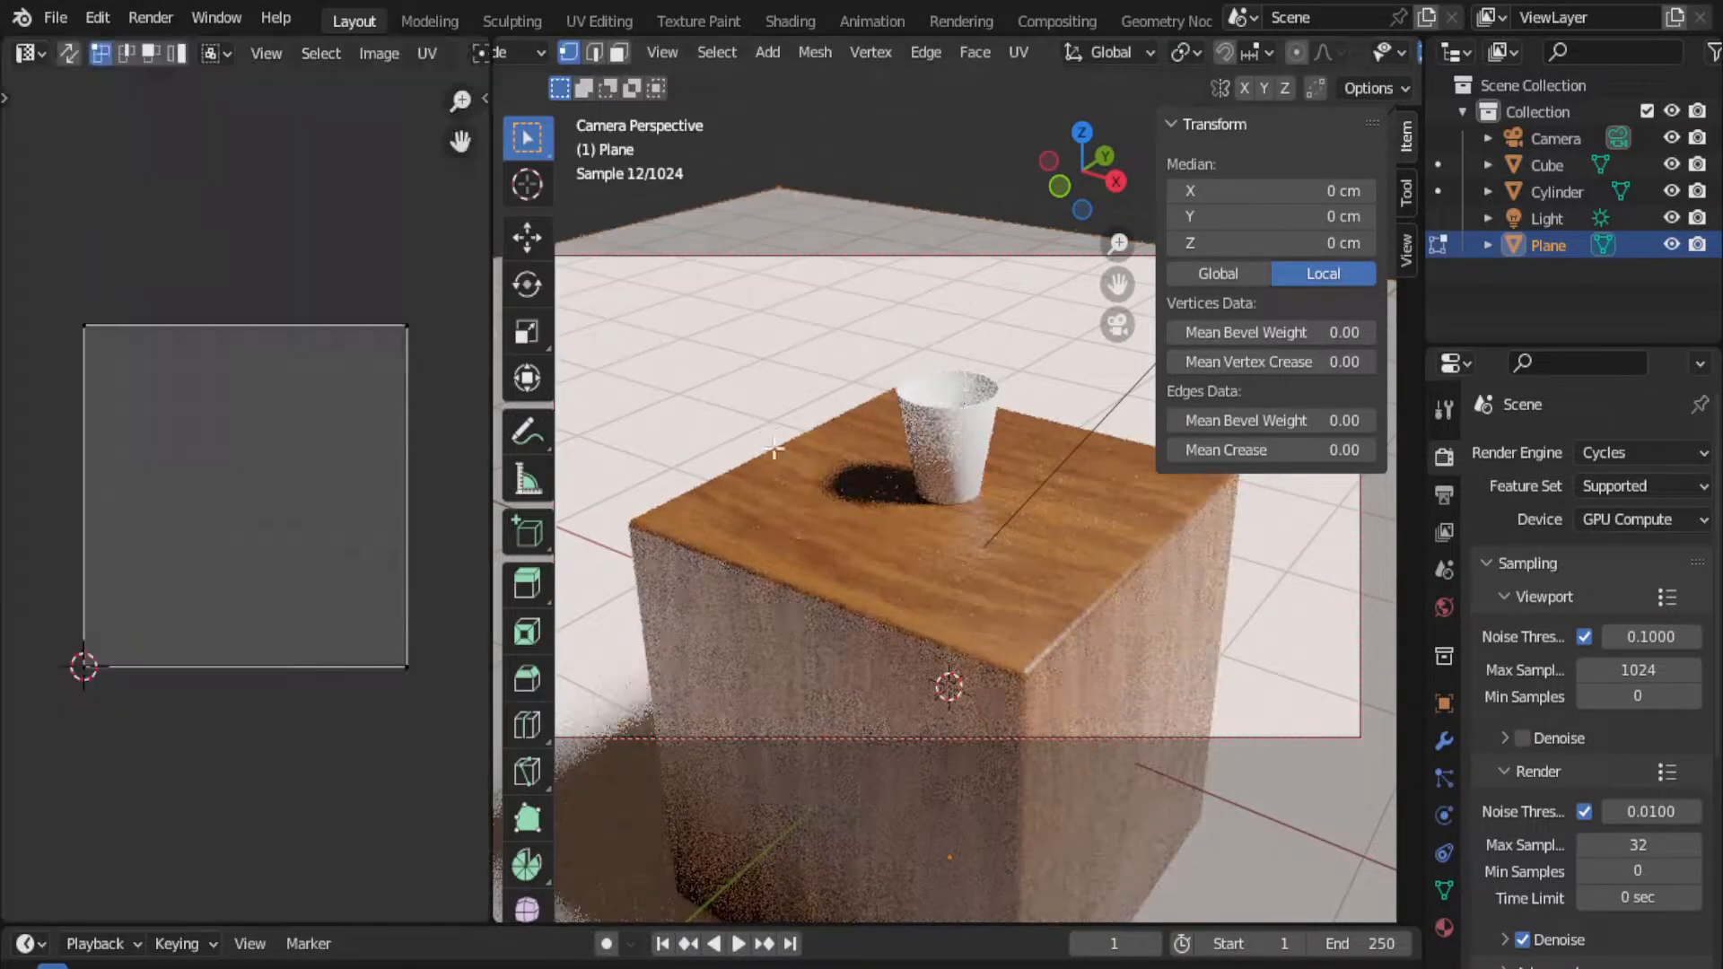
pyautogui.click(70, 51)
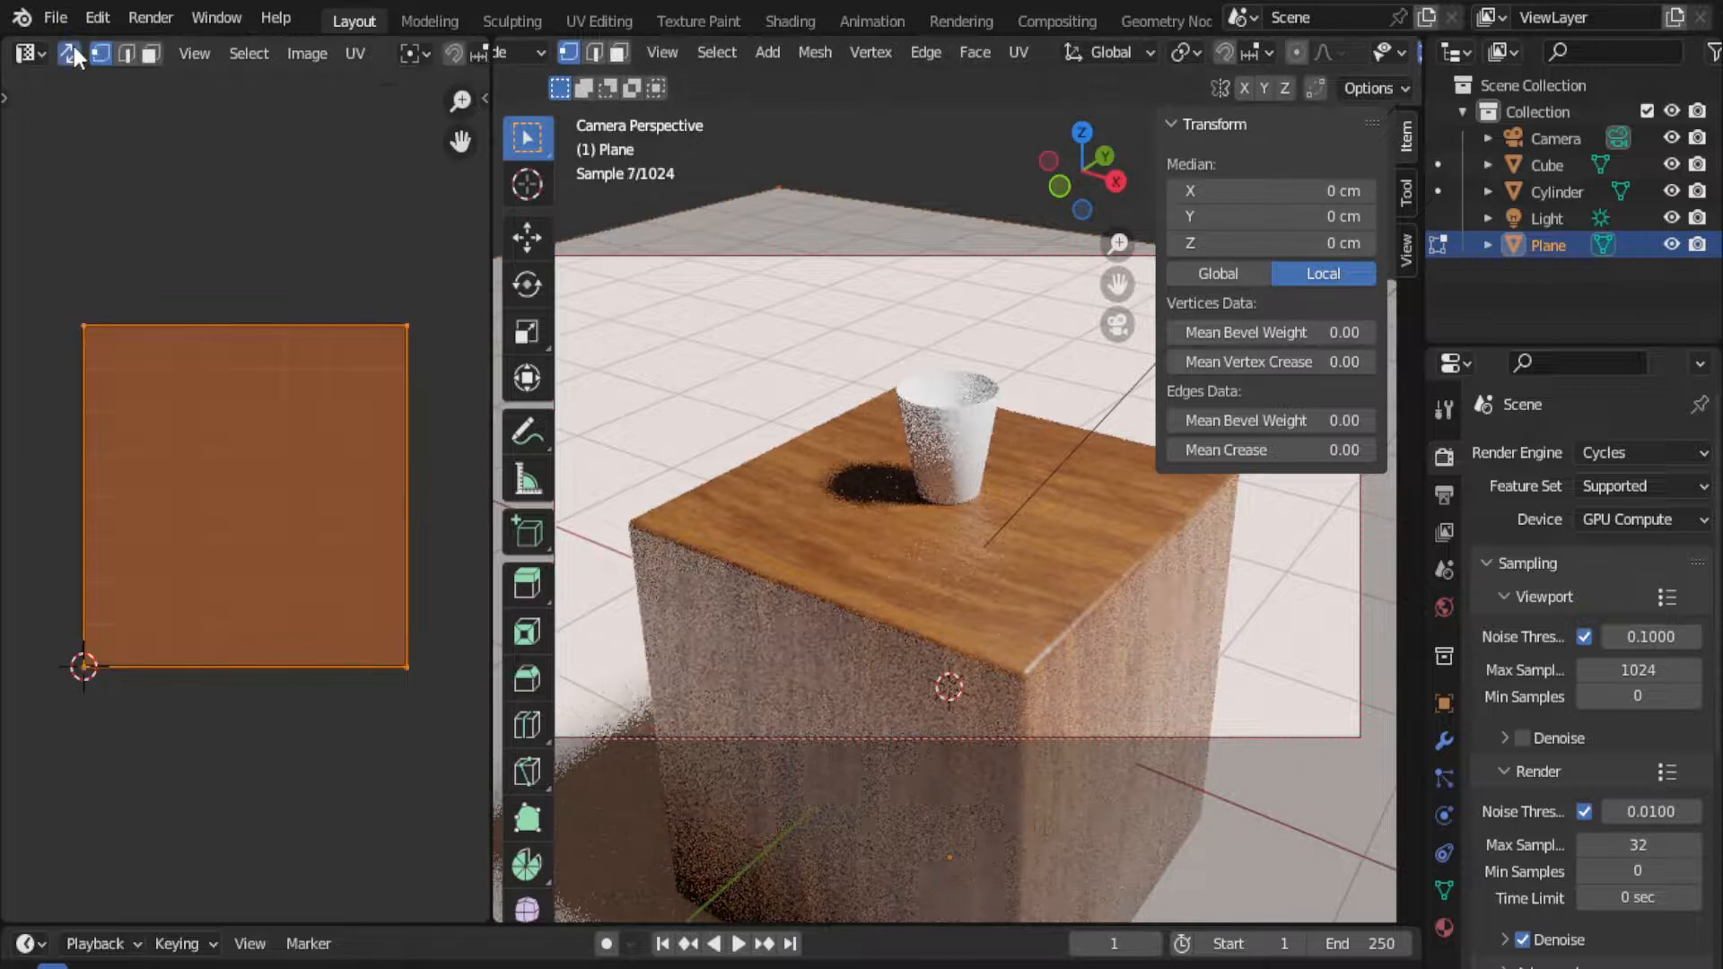
pyautogui.press('u')
pyautogui.click(191, 212)
pyautogui.press('s')
pyautogui.click(346, 338)
pyautogui.press('Tab')
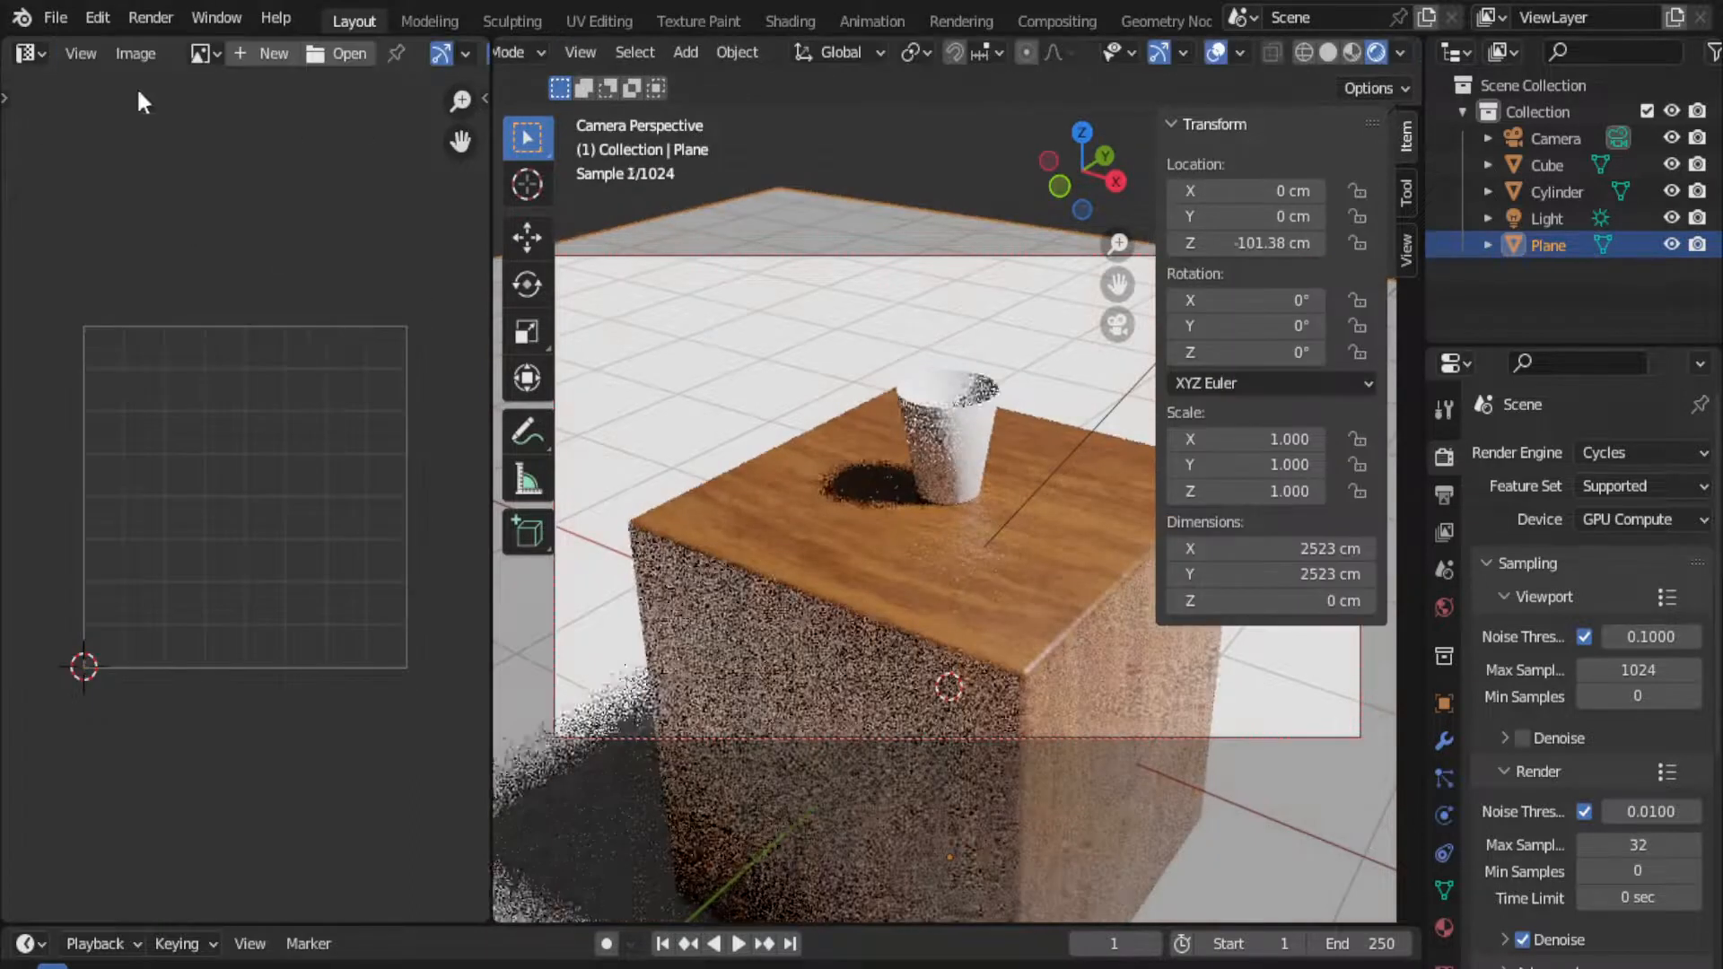
# - Create a new material for the floor plane in the Shader Editor
pyautogui.click(38, 53)
pyautogui.click(40, 304)
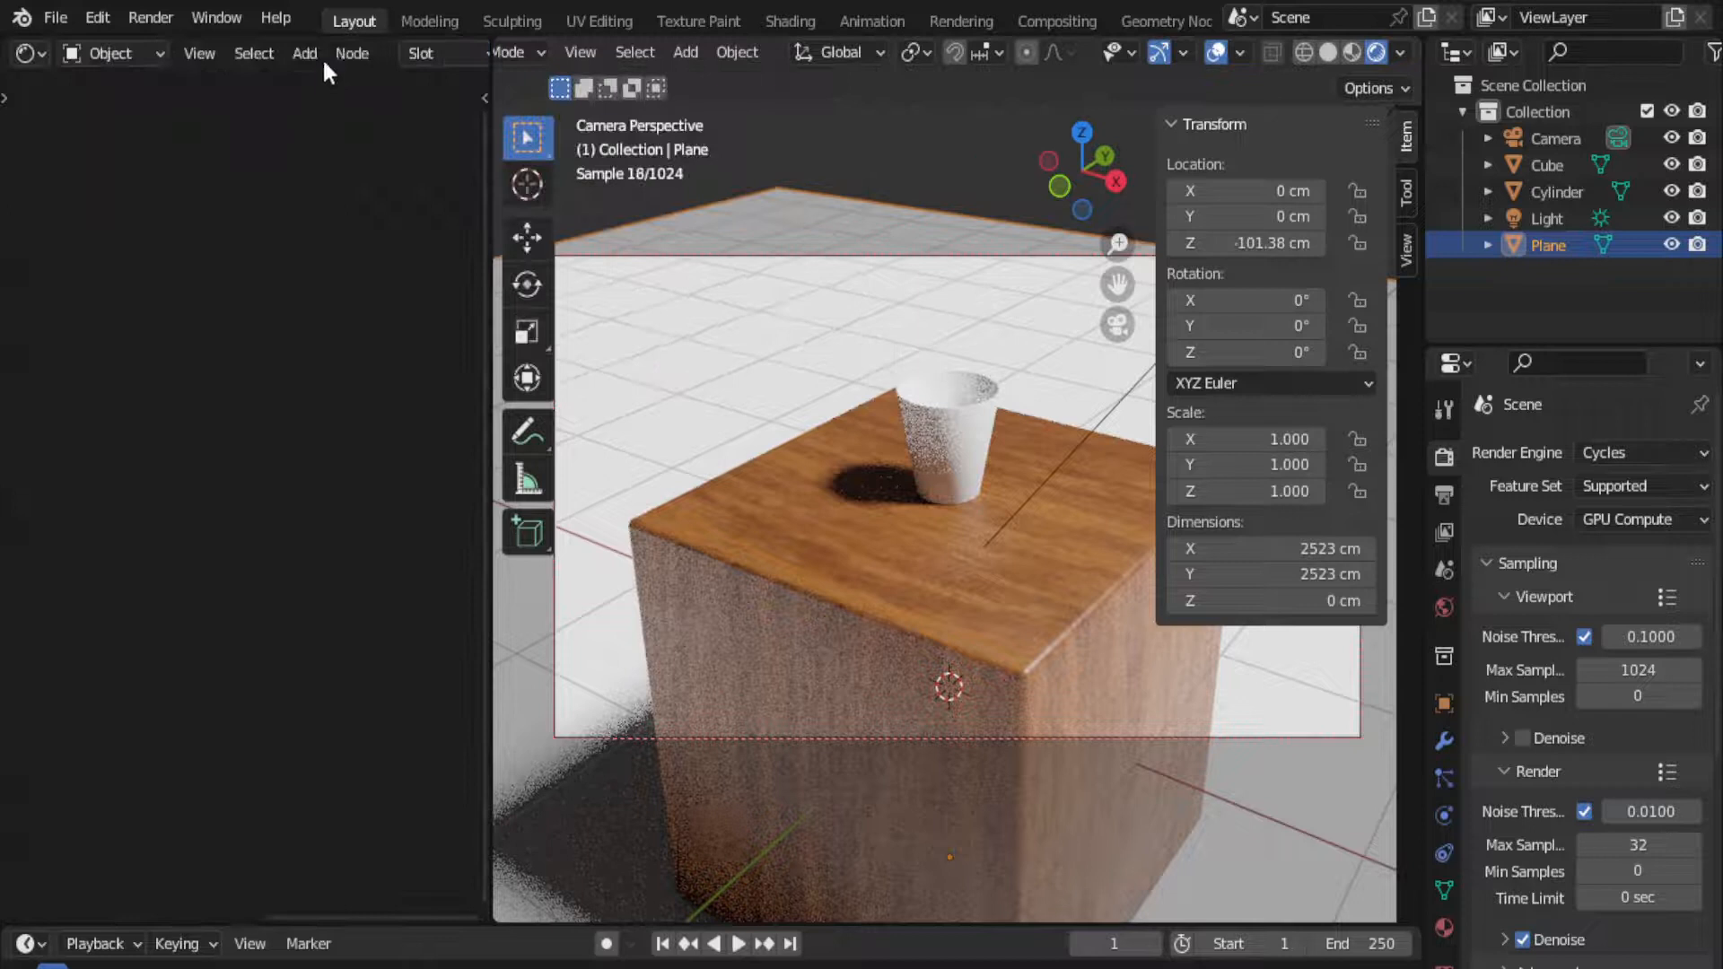
pyautogui.click(311, 50)
# - Run Principled Texture Setup on the floor's Principled BSDF with the Tiles078_1K Color, Displacement, NormalDX, NormalGL and Roughness images
pyautogui.click(273, 196)
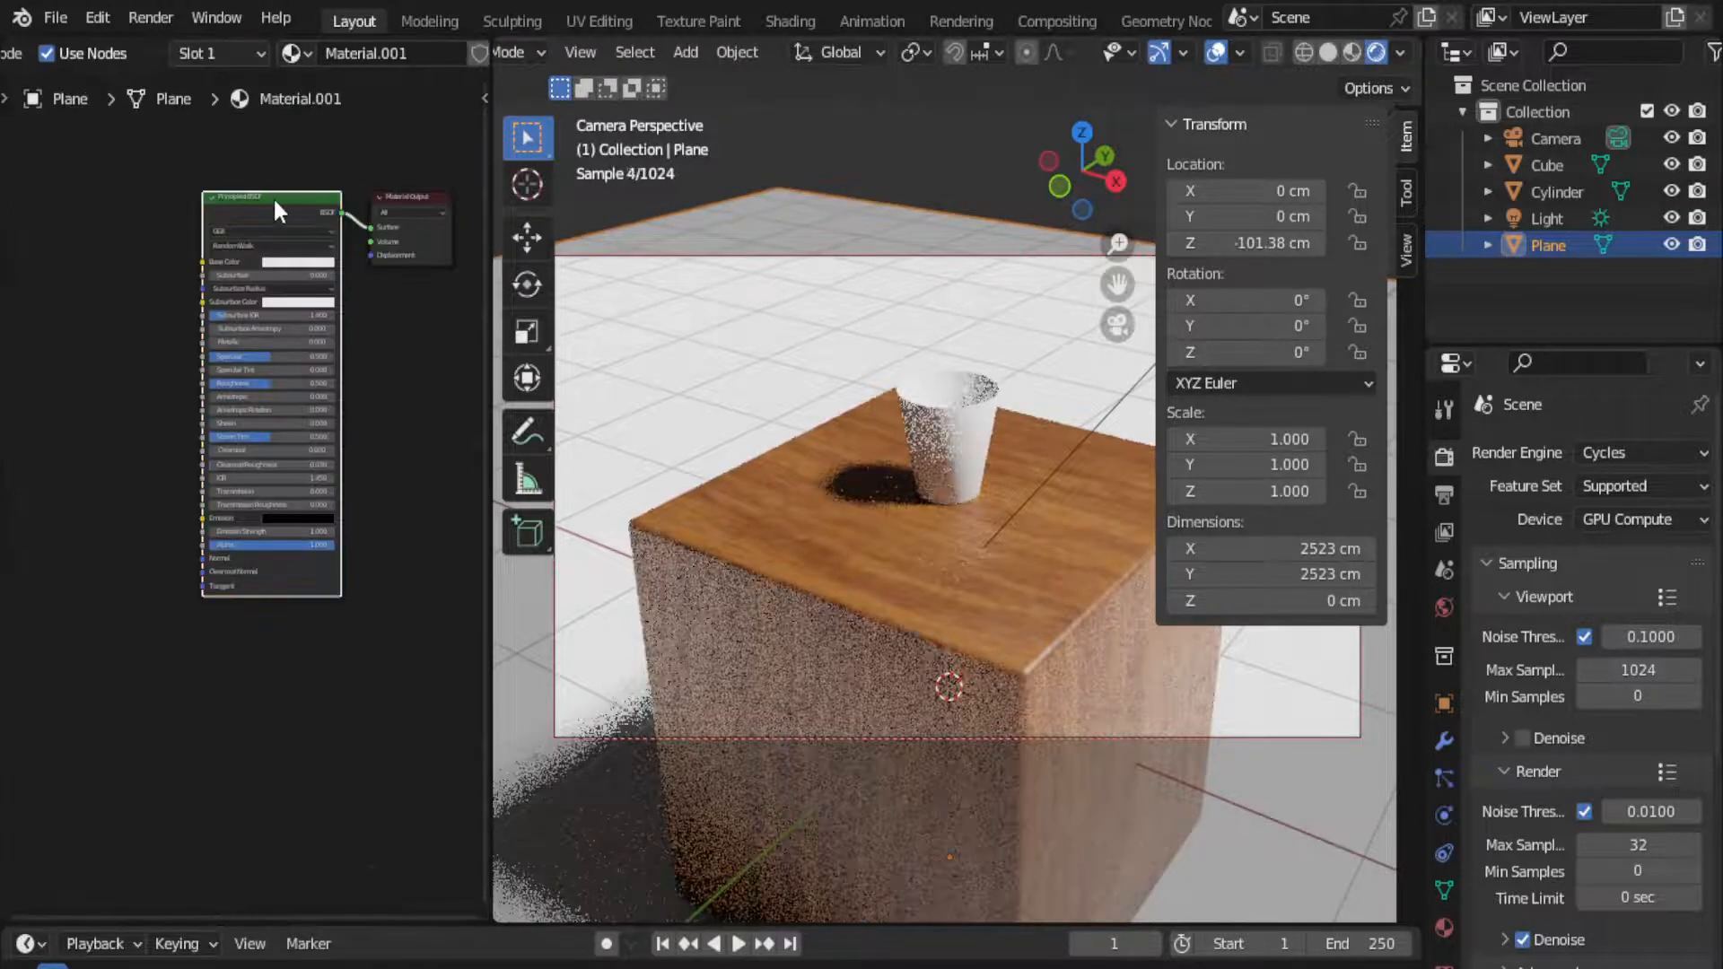
pyautogui.hotkey('ctrl', 'shift', 't')
pyautogui.click(588, 140)
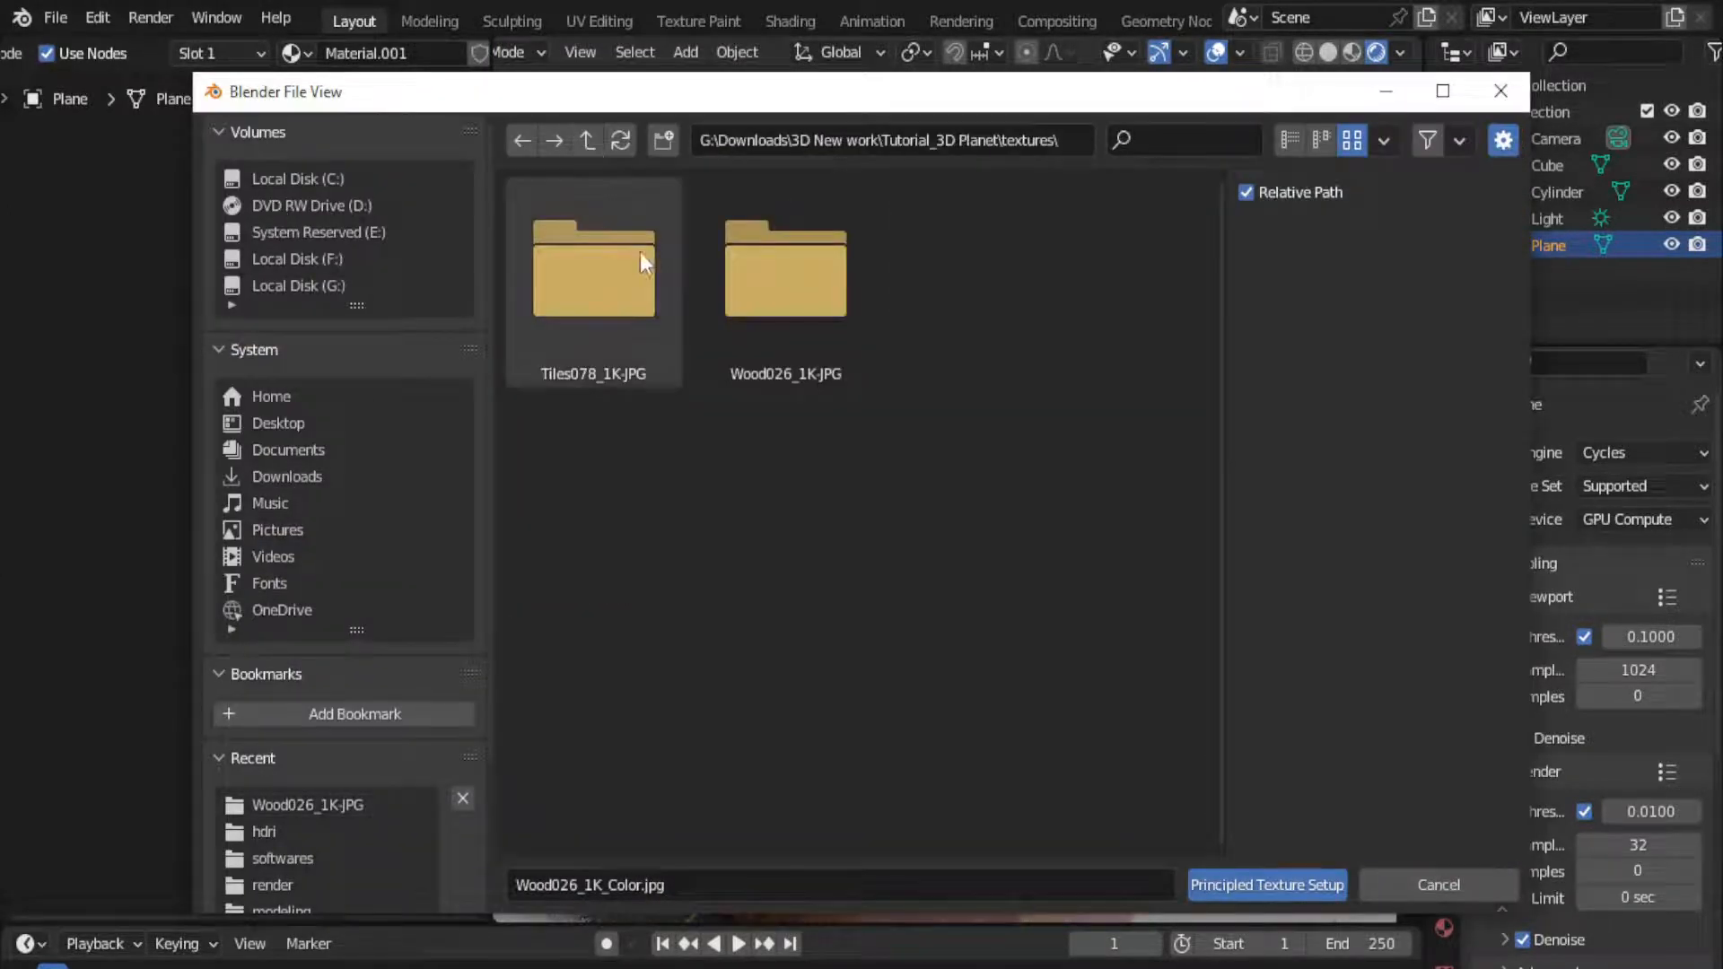
pyautogui.click(616, 276)
pyautogui.doubleClick(612, 308)
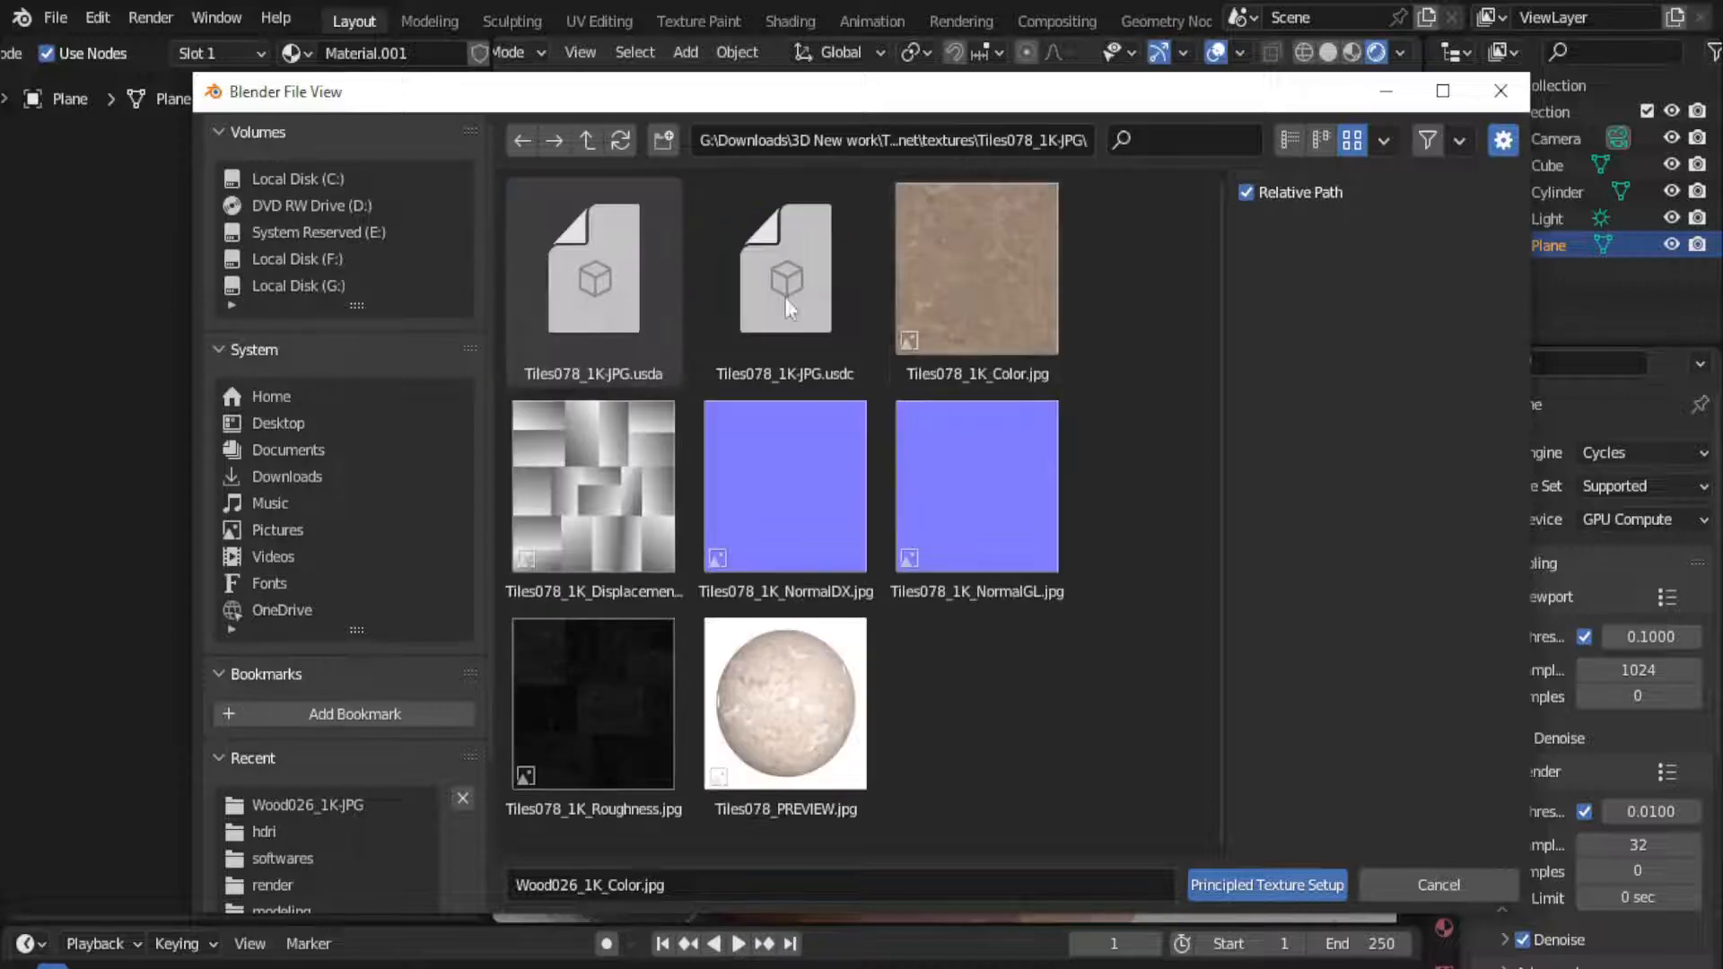
pyautogui.click(955, 280)
pyautogui.keyDown('shift'); pyautogui.click(646, 645); pyautogui.keyUp('shift')
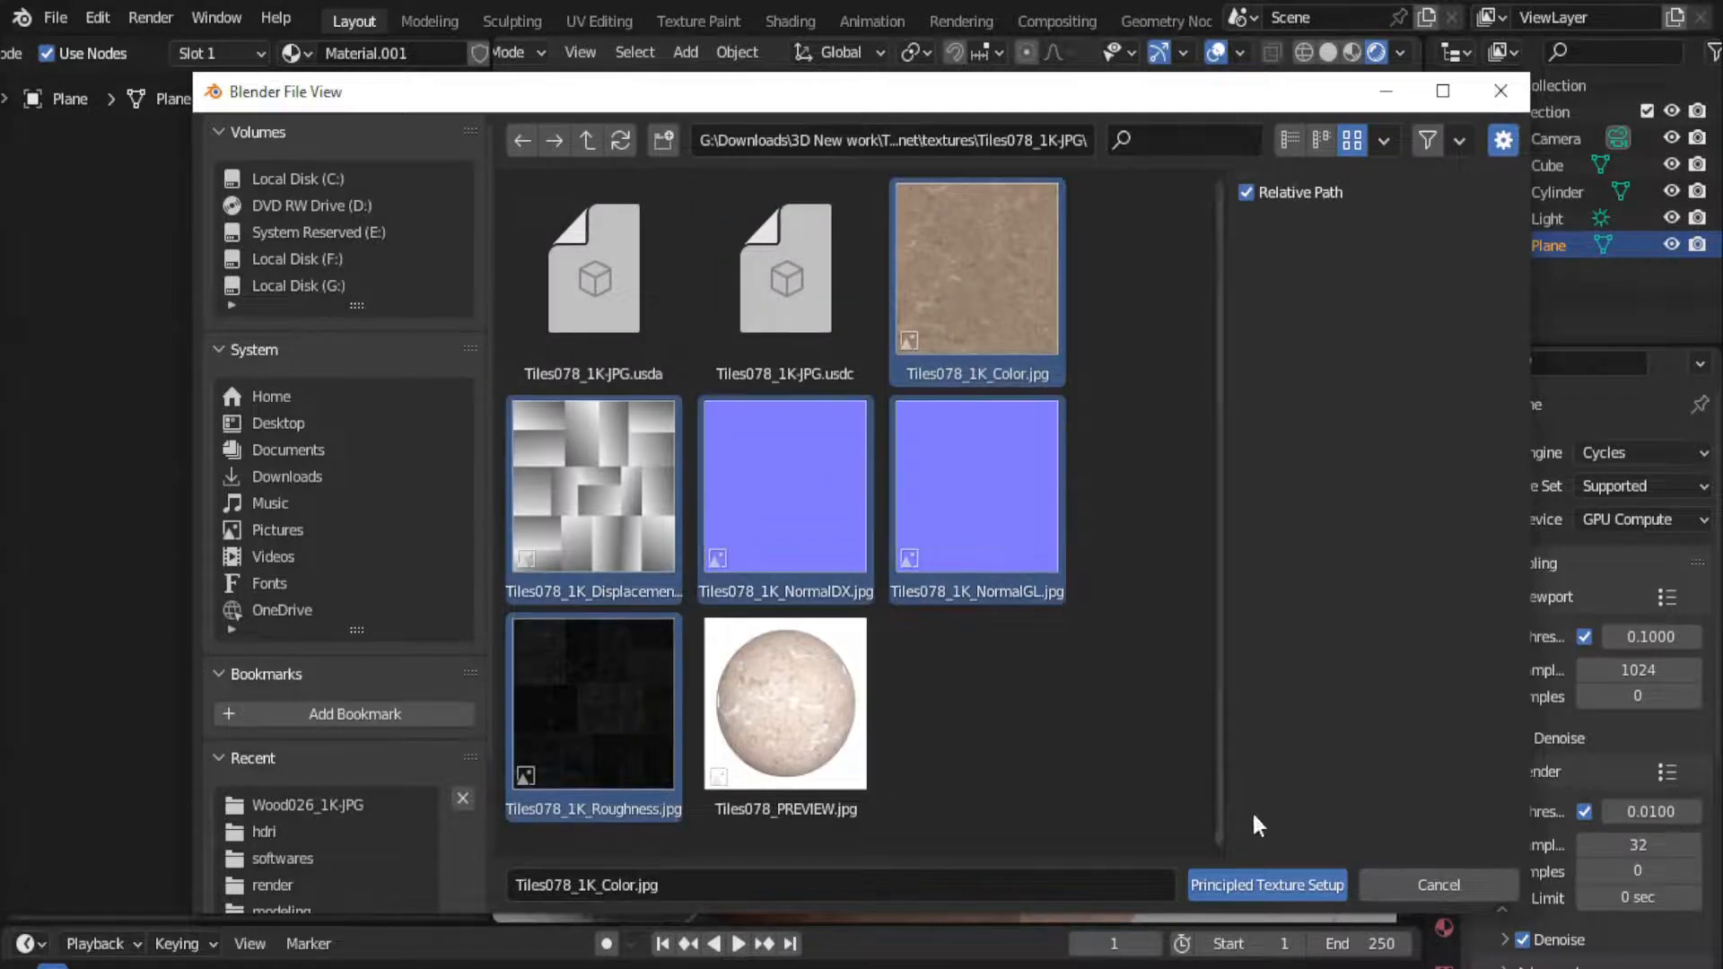
pyautogui.click(1244, 885)
# - Delete the displacement texture and Displacement nodes from the floor material
pyautogui.moveTo(286, 763); pyautogui.dragTo(407, 666, button='middle')
pyautogui.click(109, 497)
pyautogui.keyDown('shift'); pyautogui.click(426, 520); pyautogui.keyUp('shift')
pyautogui.press('x')
pyautogui.press('Home')
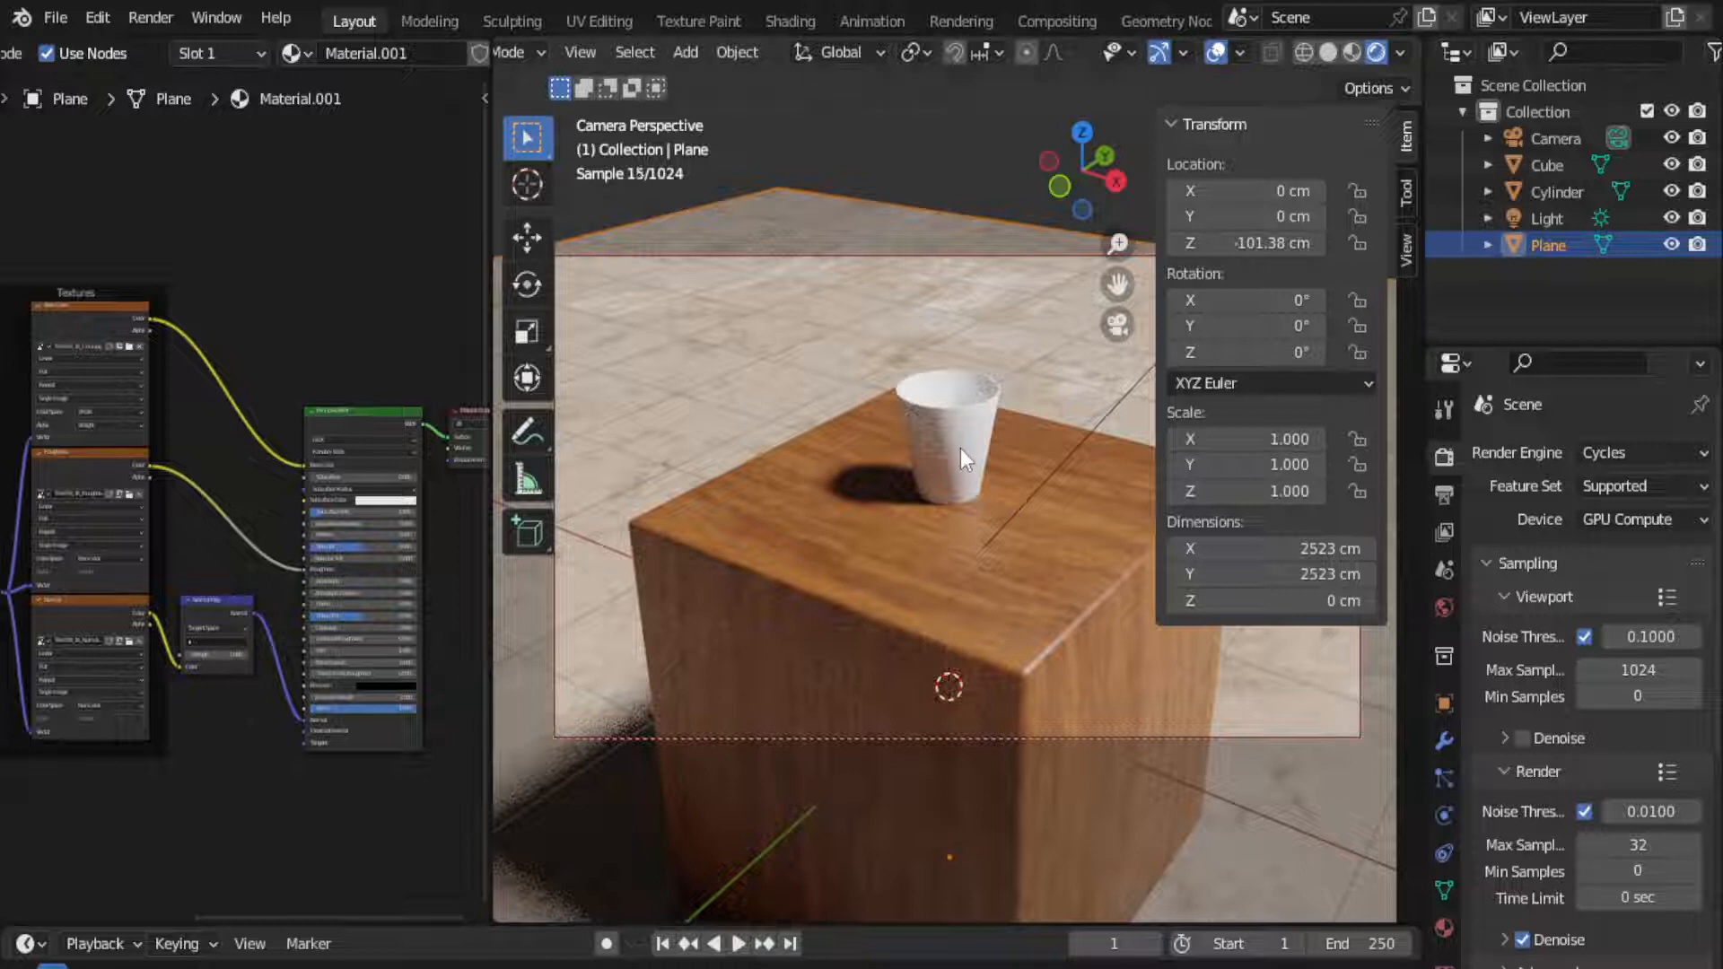
# - Give the cup a new material named glass
pyautogui.click(944, 474)
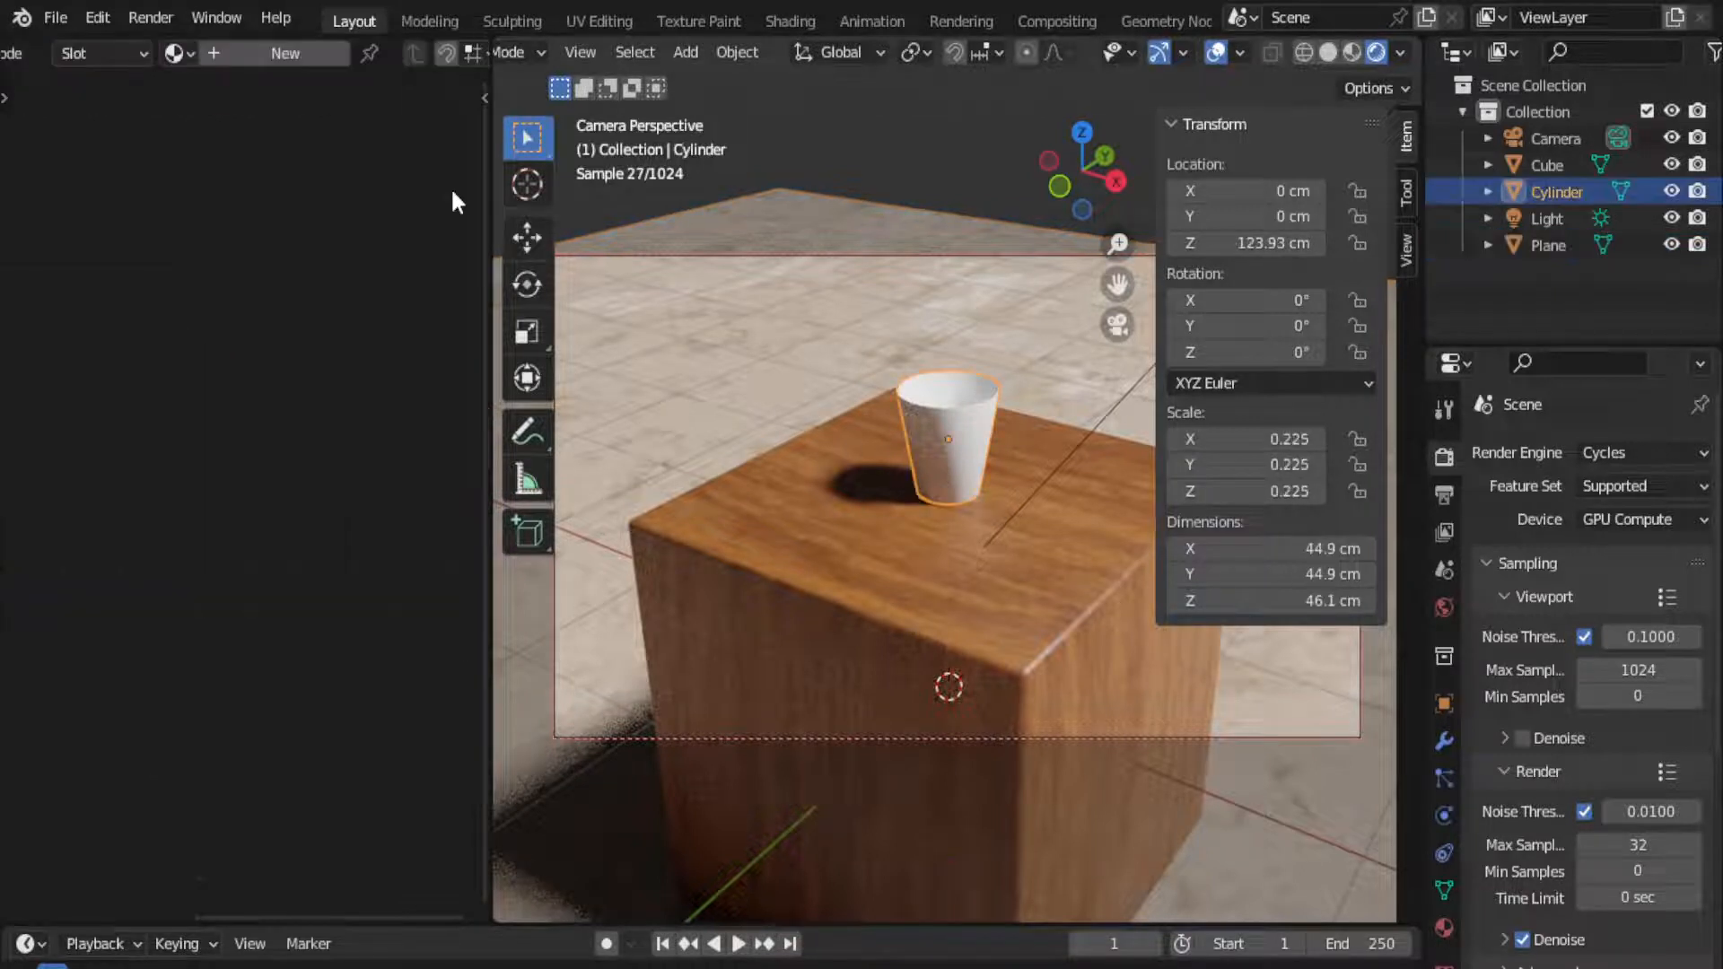
pyautogui.click(307, 54)
pyautogui.doubleClick(352, 52)
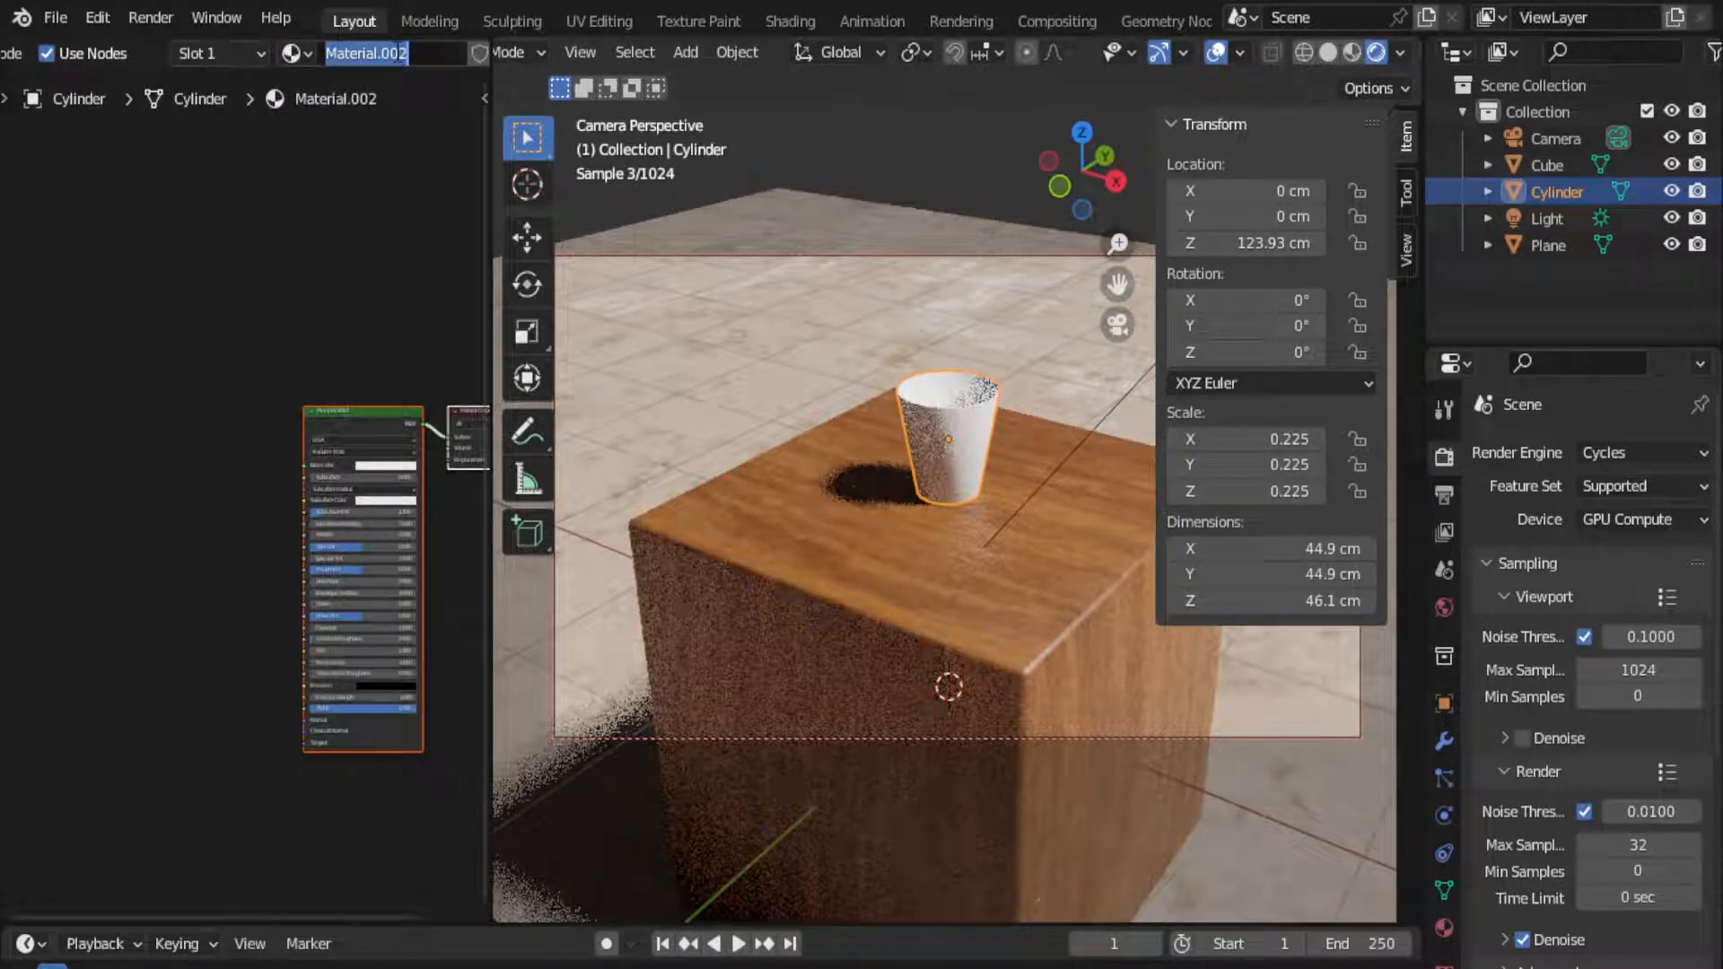
pyautogui.write('glass')
pyautogui.press('Return')
# - Set the glass material's Roughness to 0 and Transmission to 1 on its Principled BSDF
pyautogui.scroll(5, 392, 506)
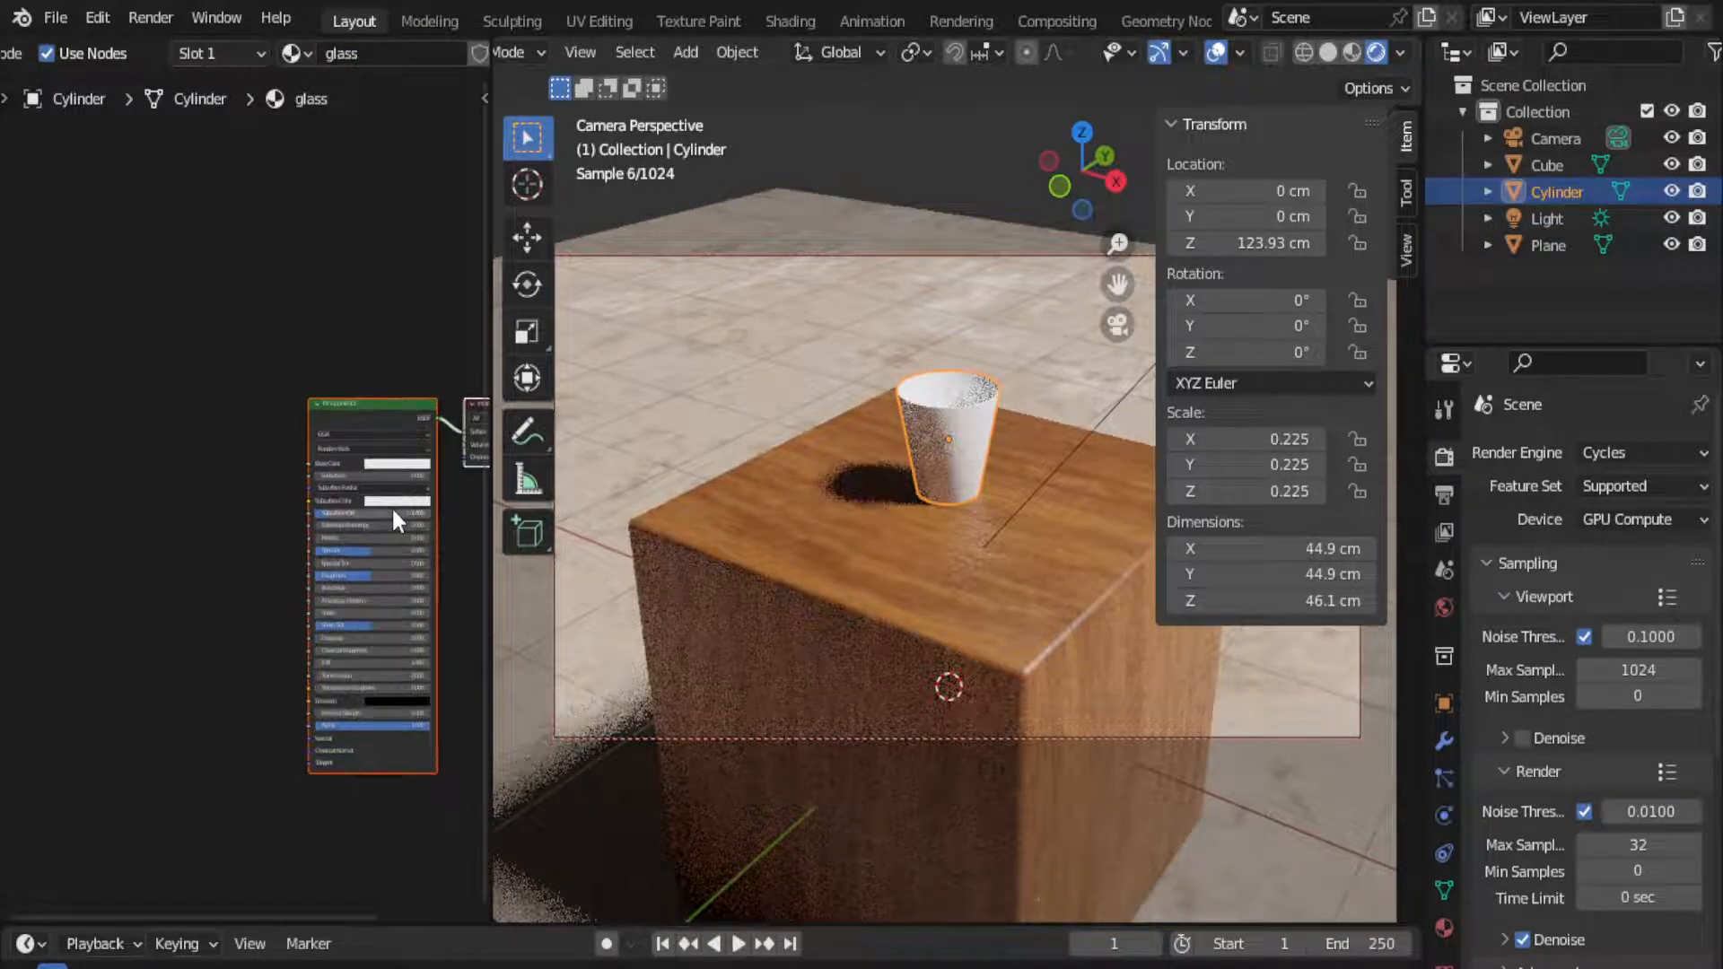
pyautogui.moveTo(422, 517); pyautogui.dragTo(219, 456, button='middle')
pyautogui.scroll(2, 218, 450)
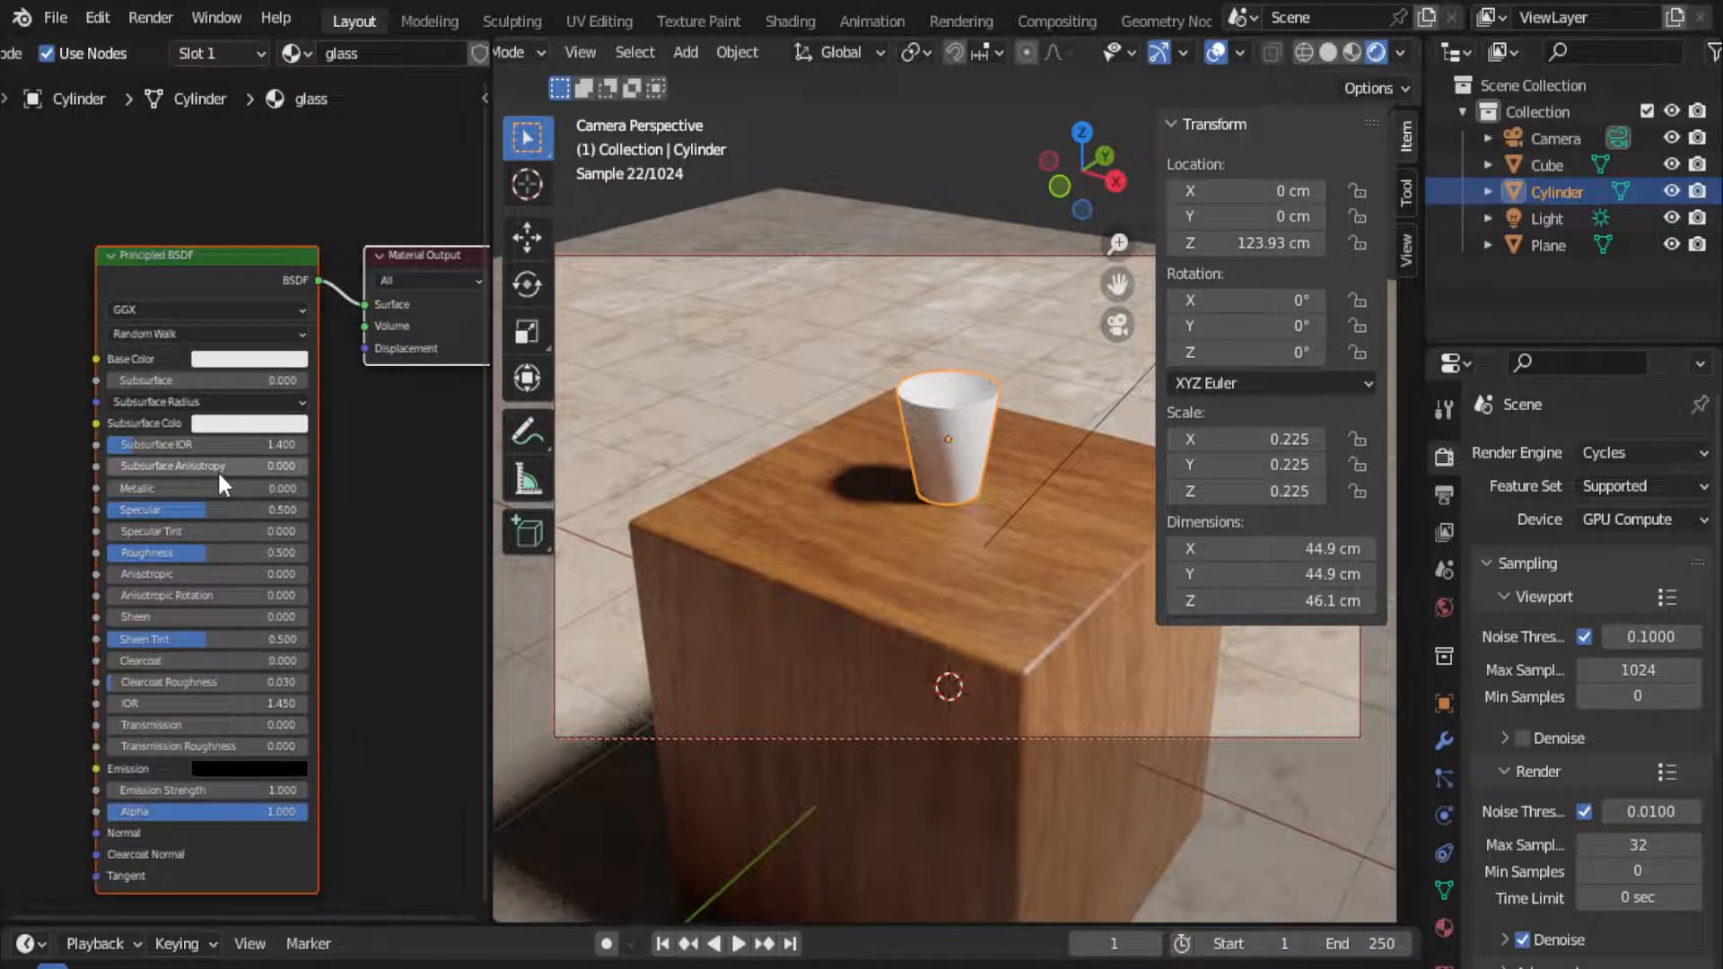
pyautogui.scroll(1, 218, 470)
pyautogui.moveTo(192, 560); pyautogui.dragTo(94, 555)
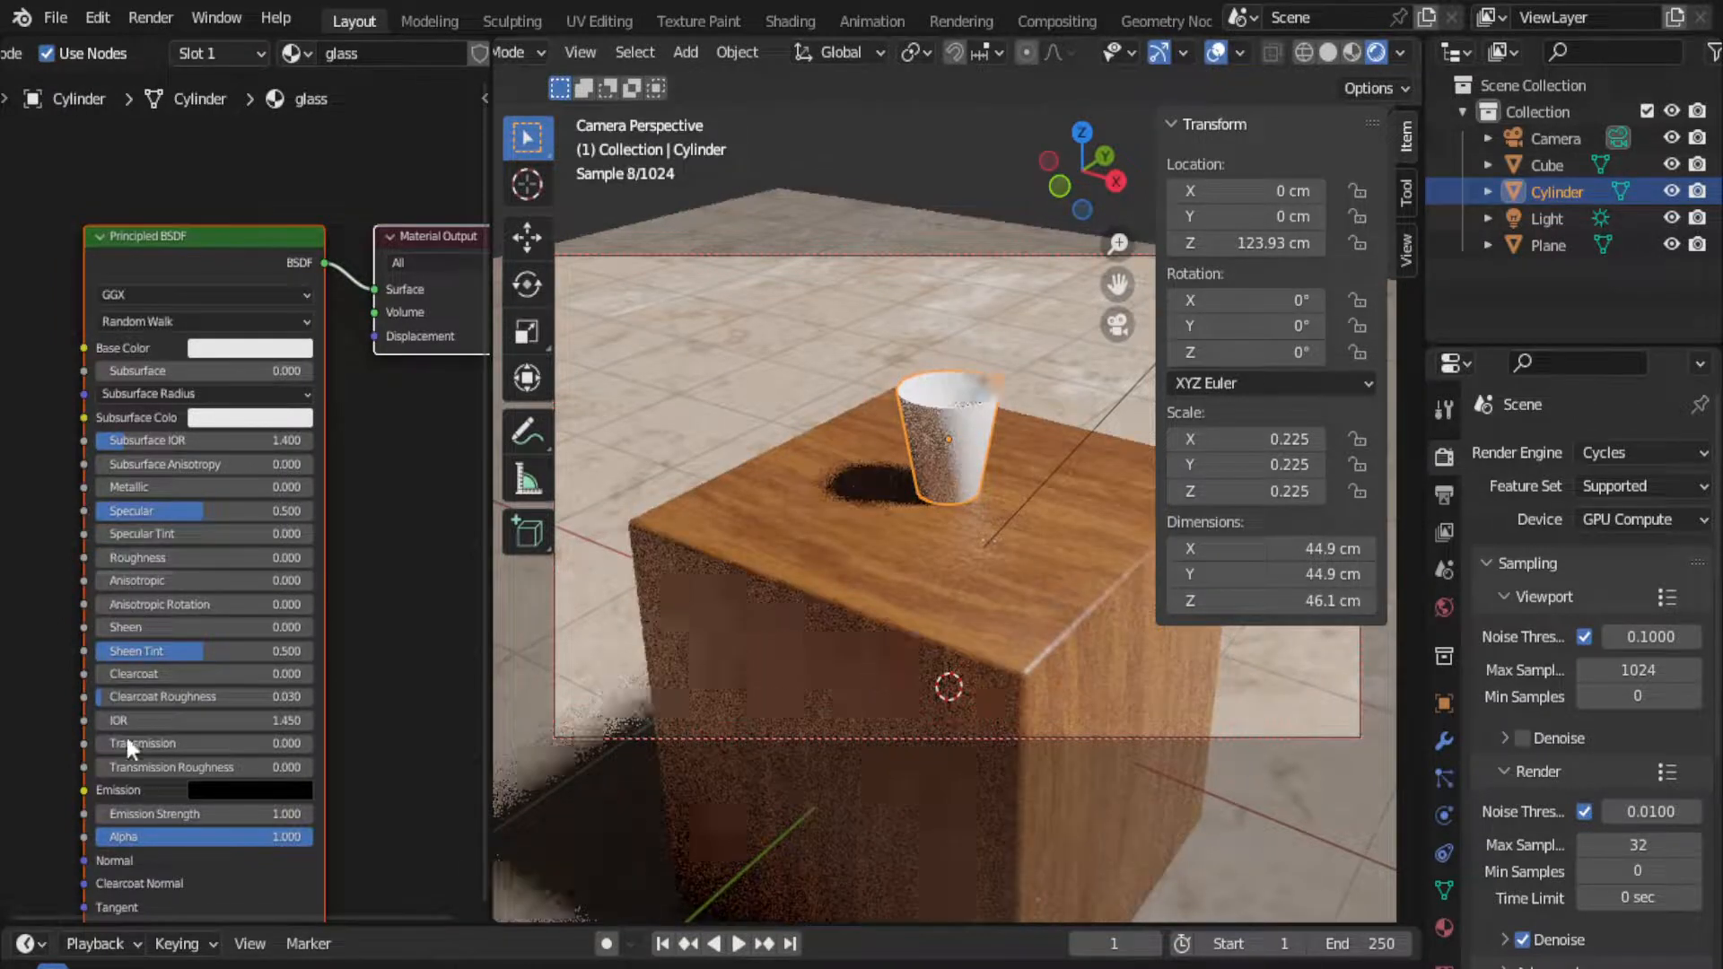
pyautogui.moveTo(105, 743); pyautogui.dragTo(313, 743)
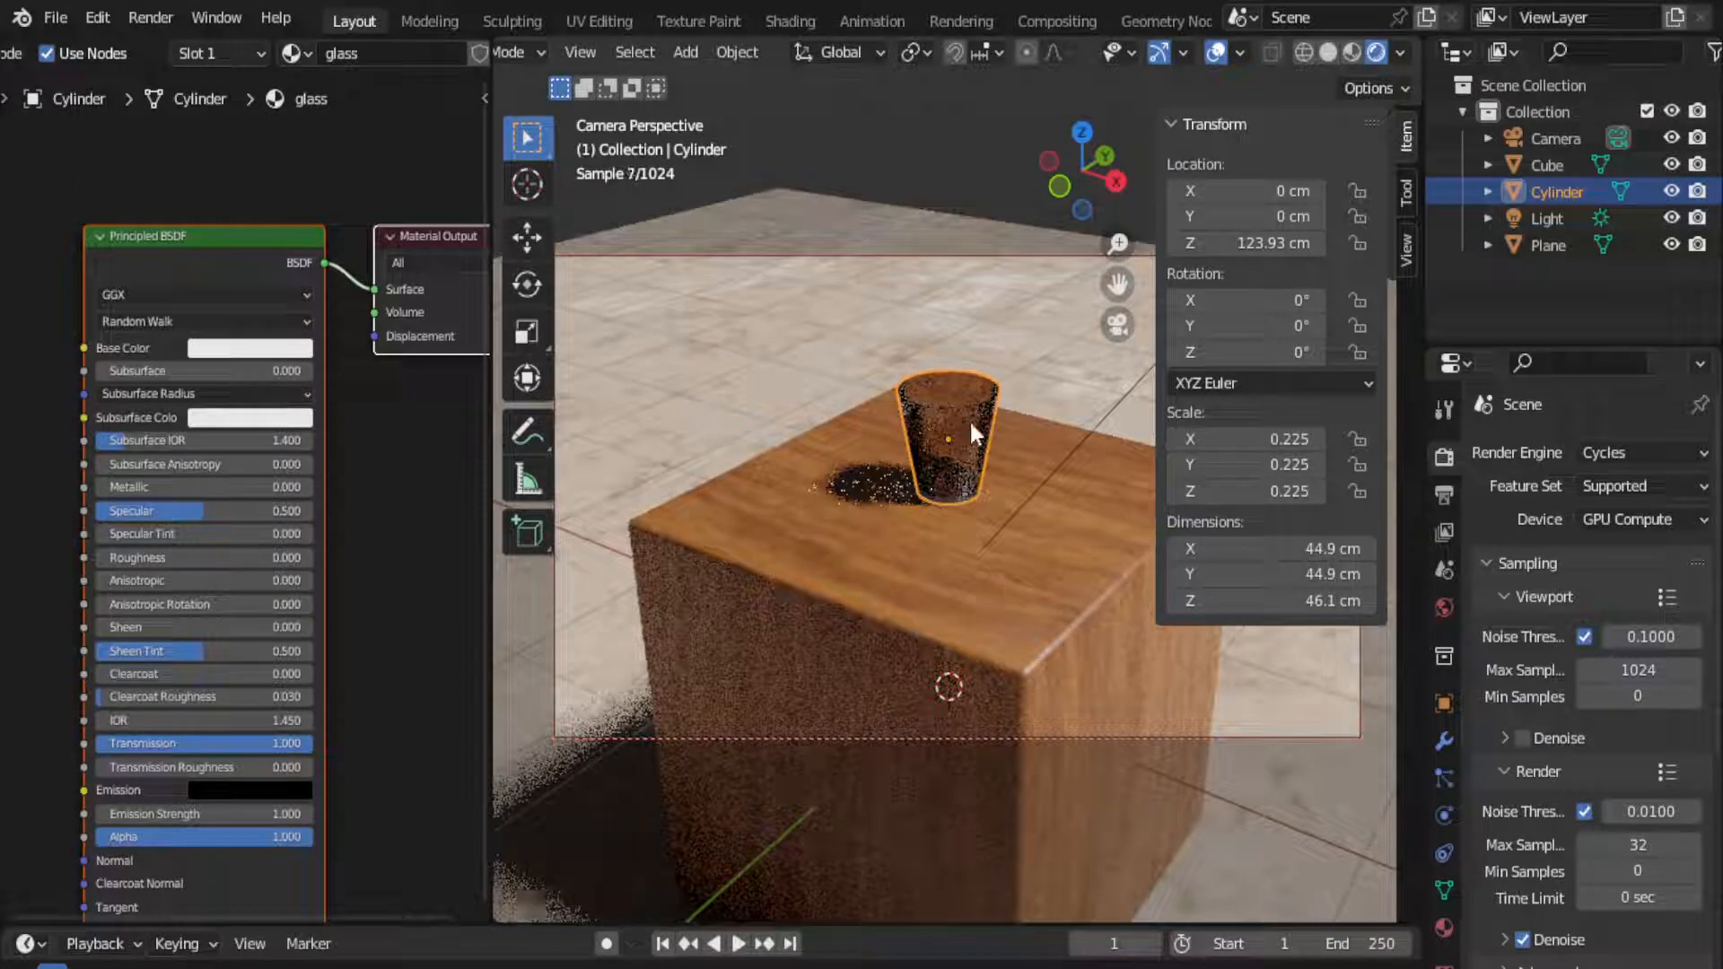
# - Add a Subdivision Surface modifier with 1 viewport level to the cup and apply it
pyautogui.click(1443, 740)
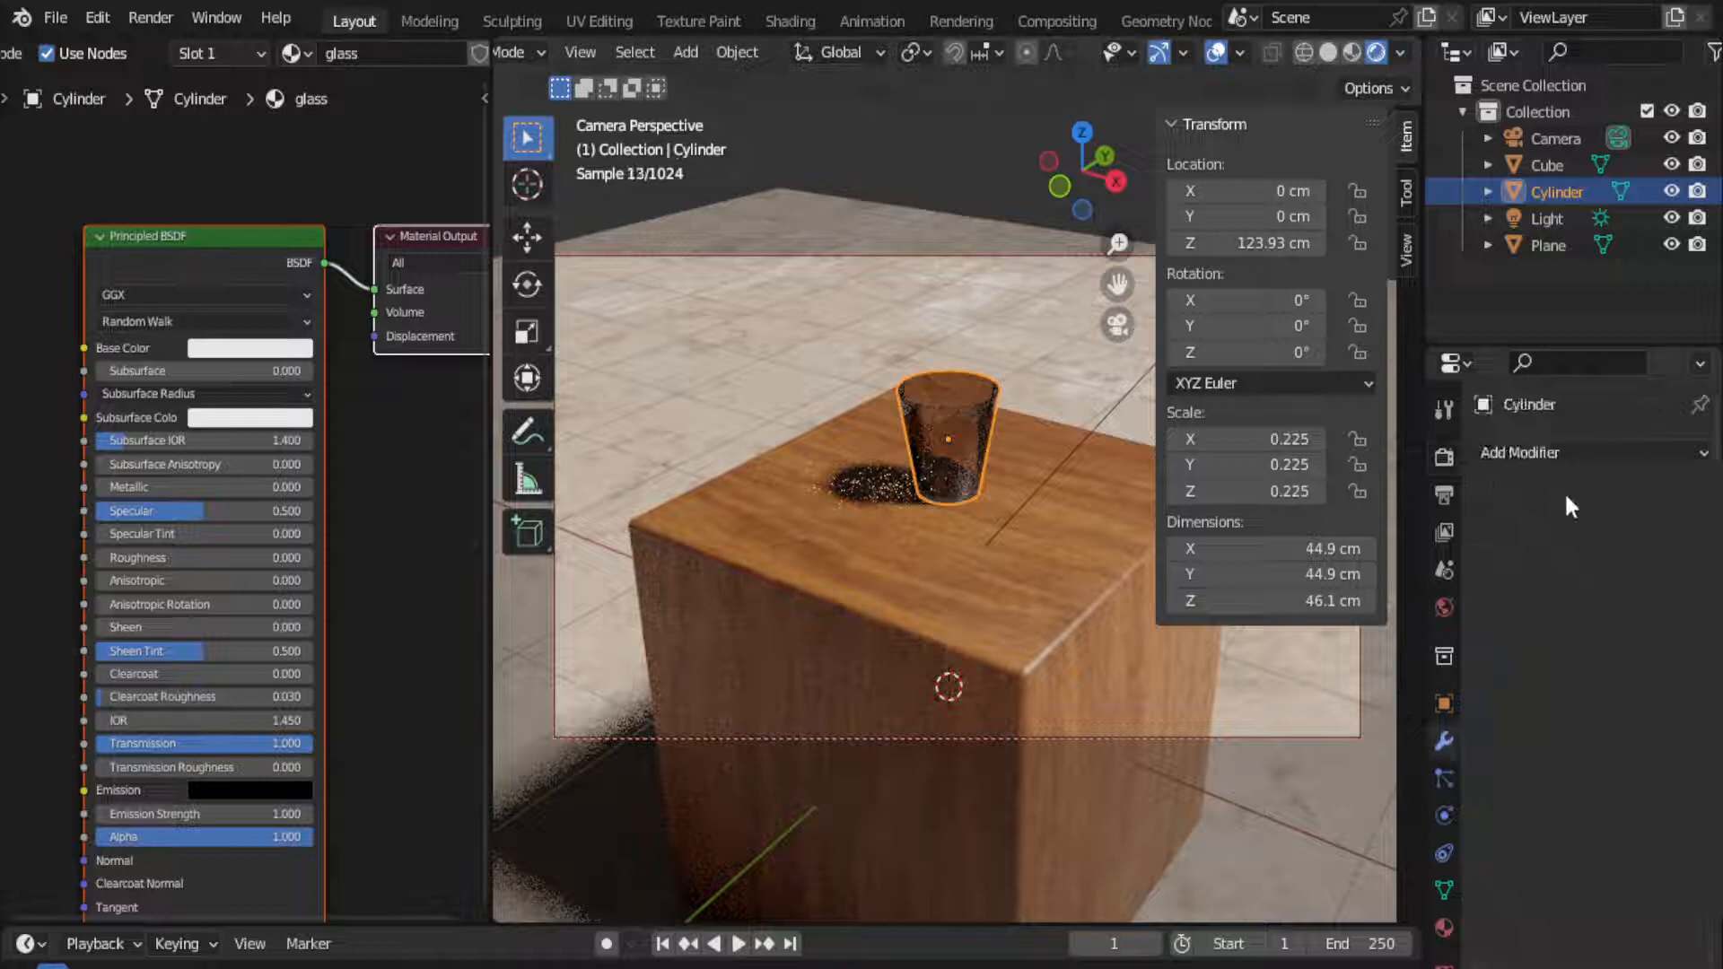
pyautogui.click(1558, 450)
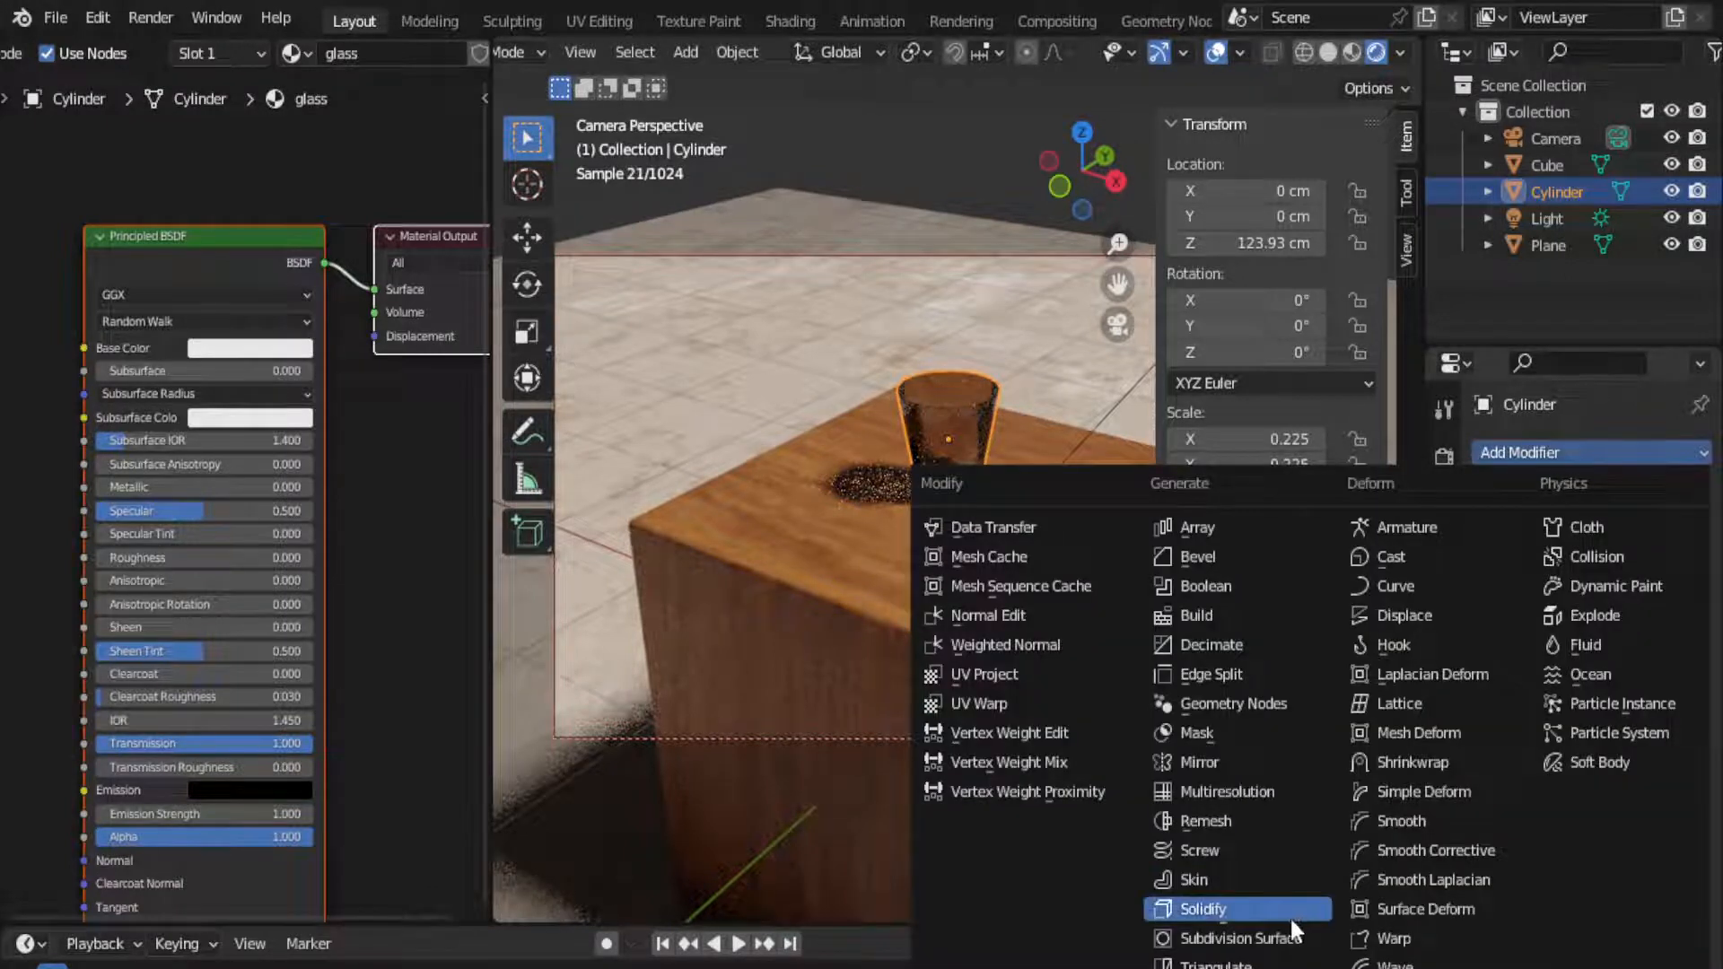
pyautogui.click(1239, 939)
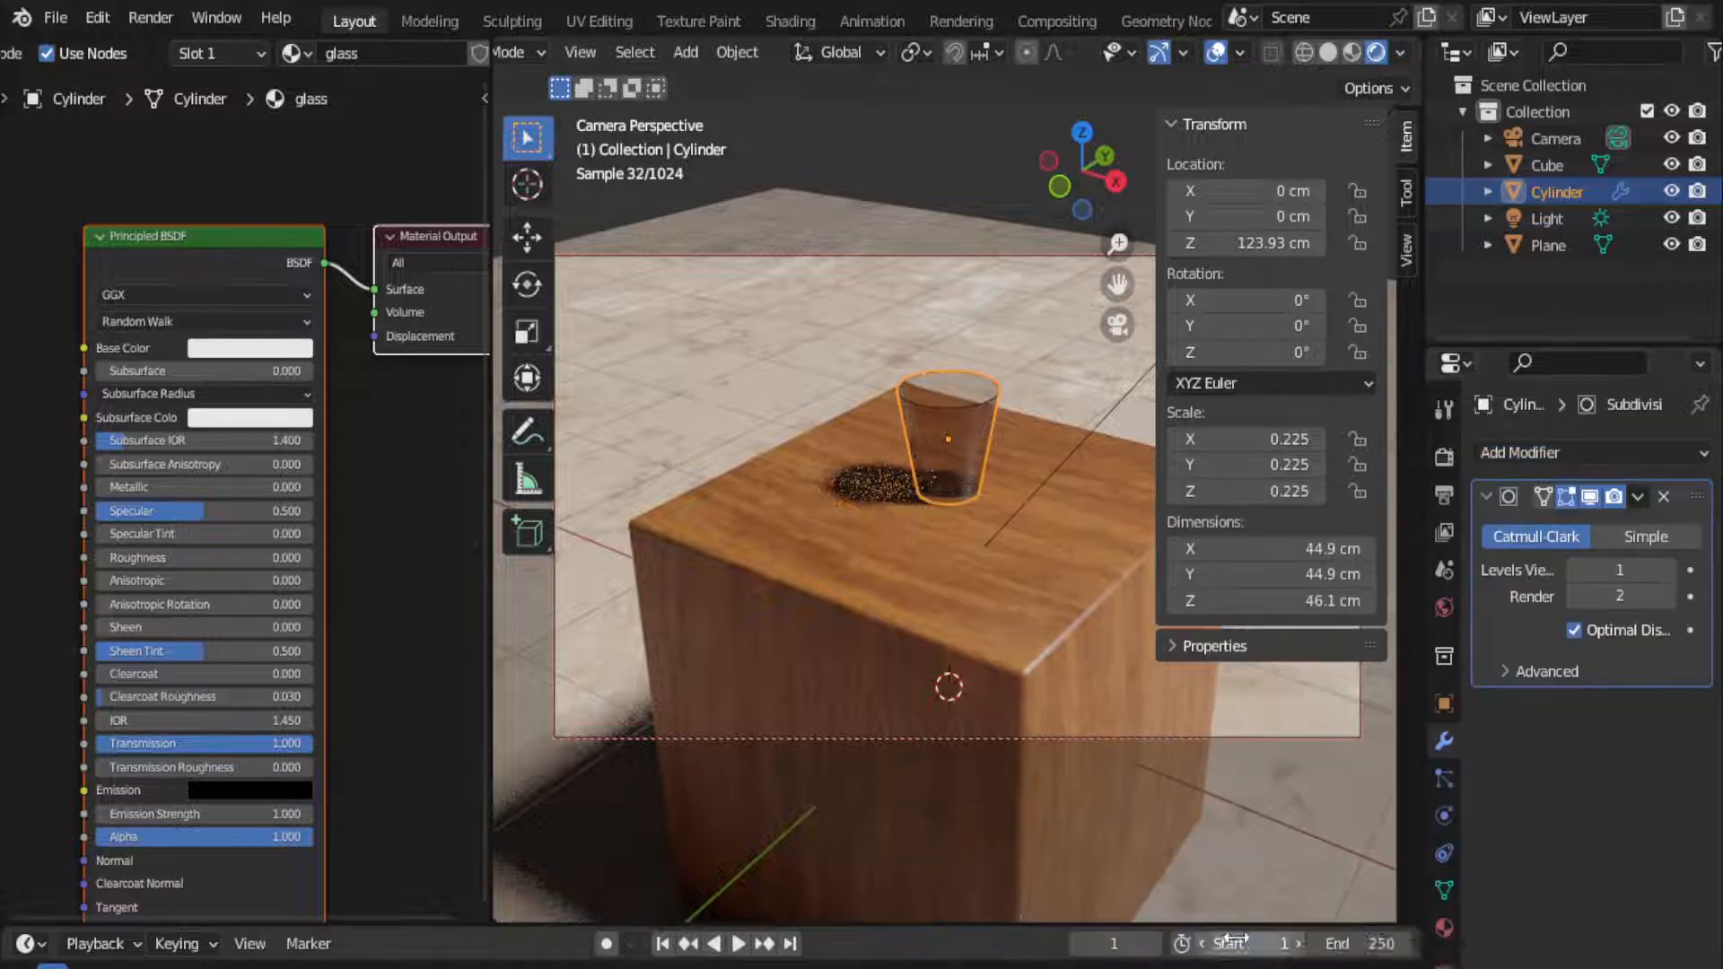
pyautogui.click(1636, 494)
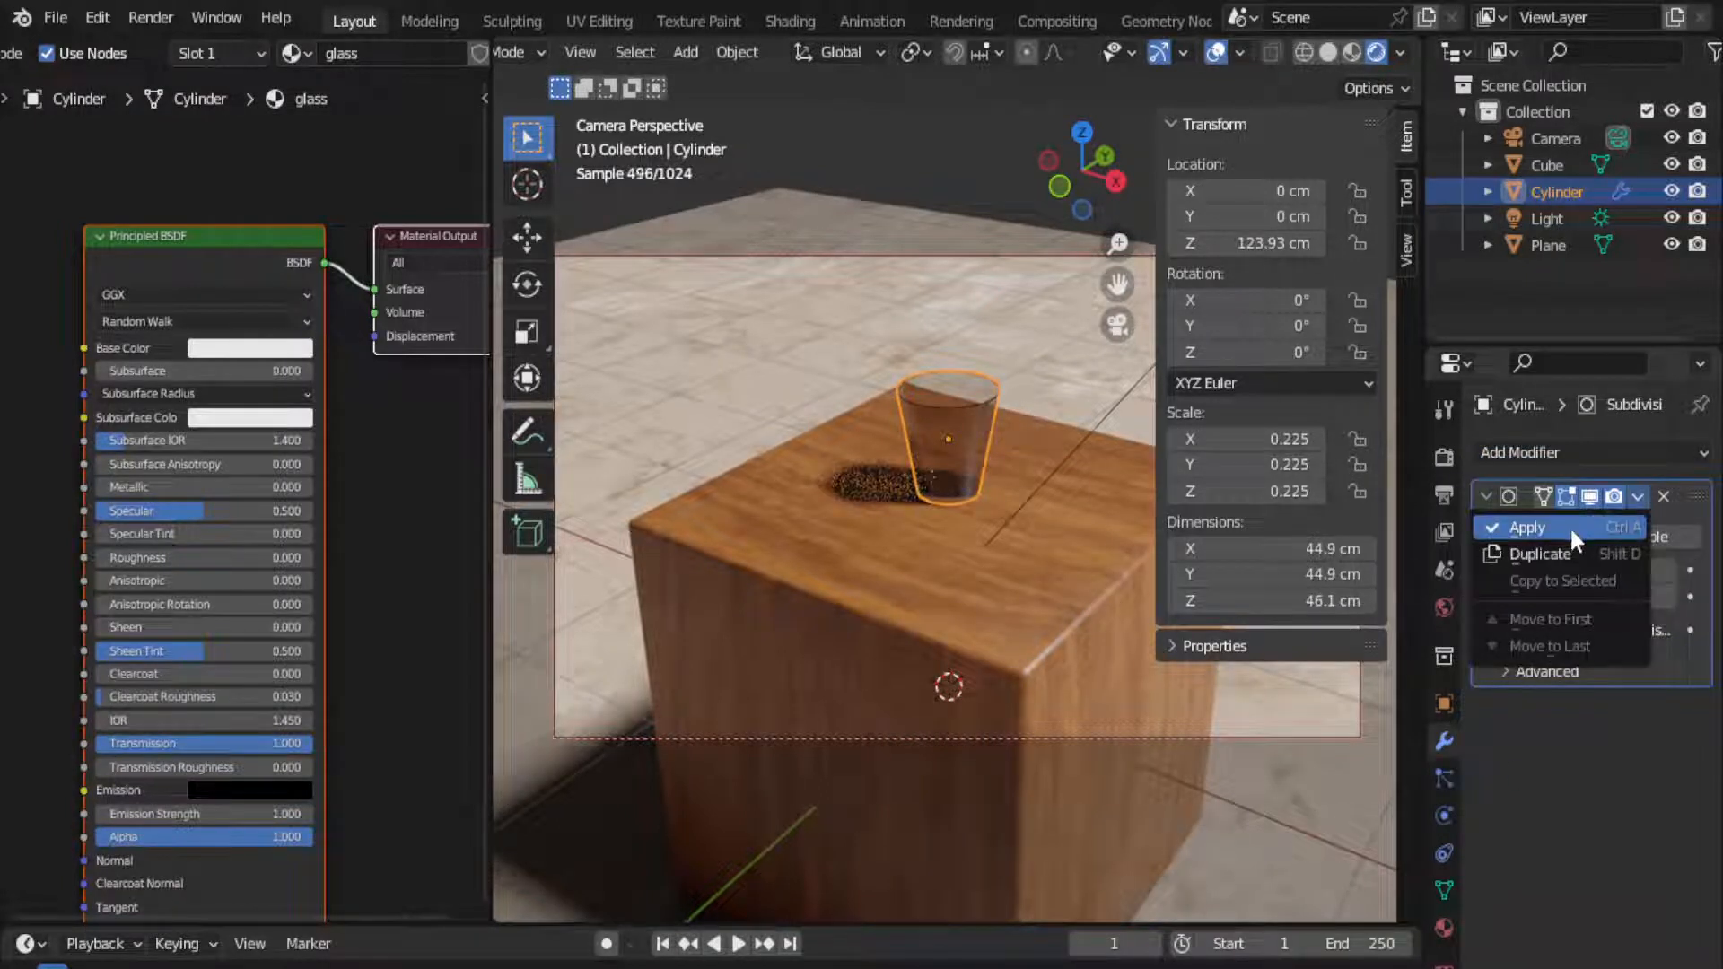
pyautogui.click(1570, 526)
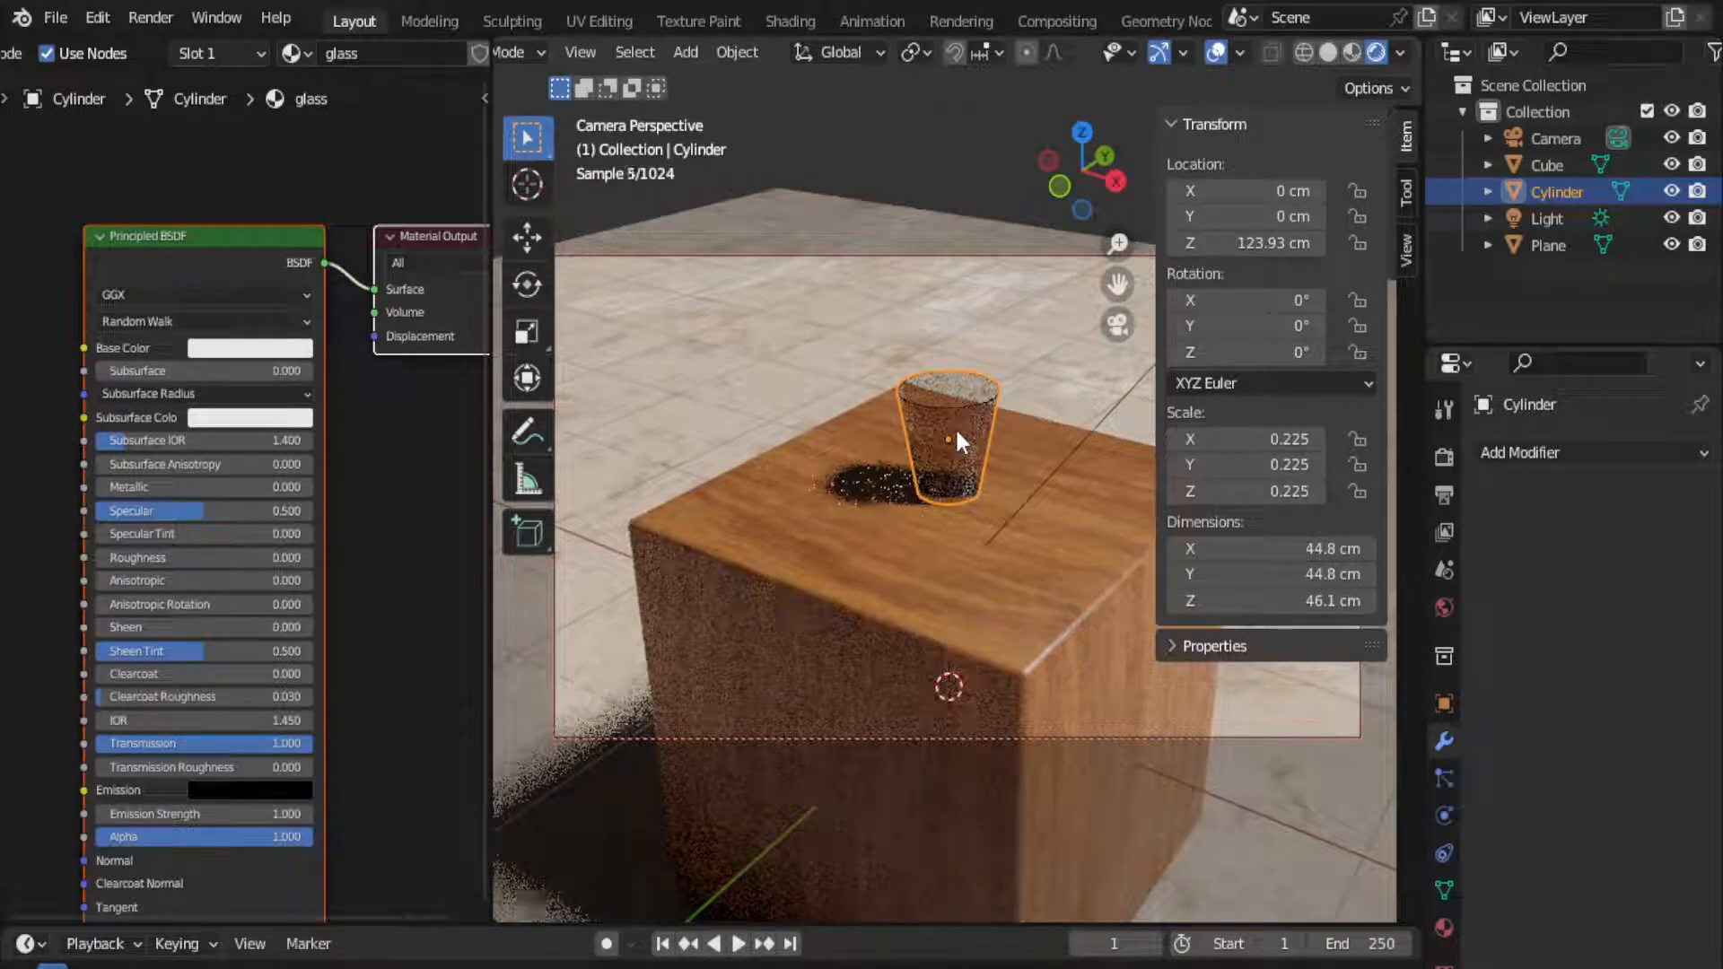
# - Frame the locked camera closely on the glass cup and render the image
pyautogui.press('KP_Decimal')
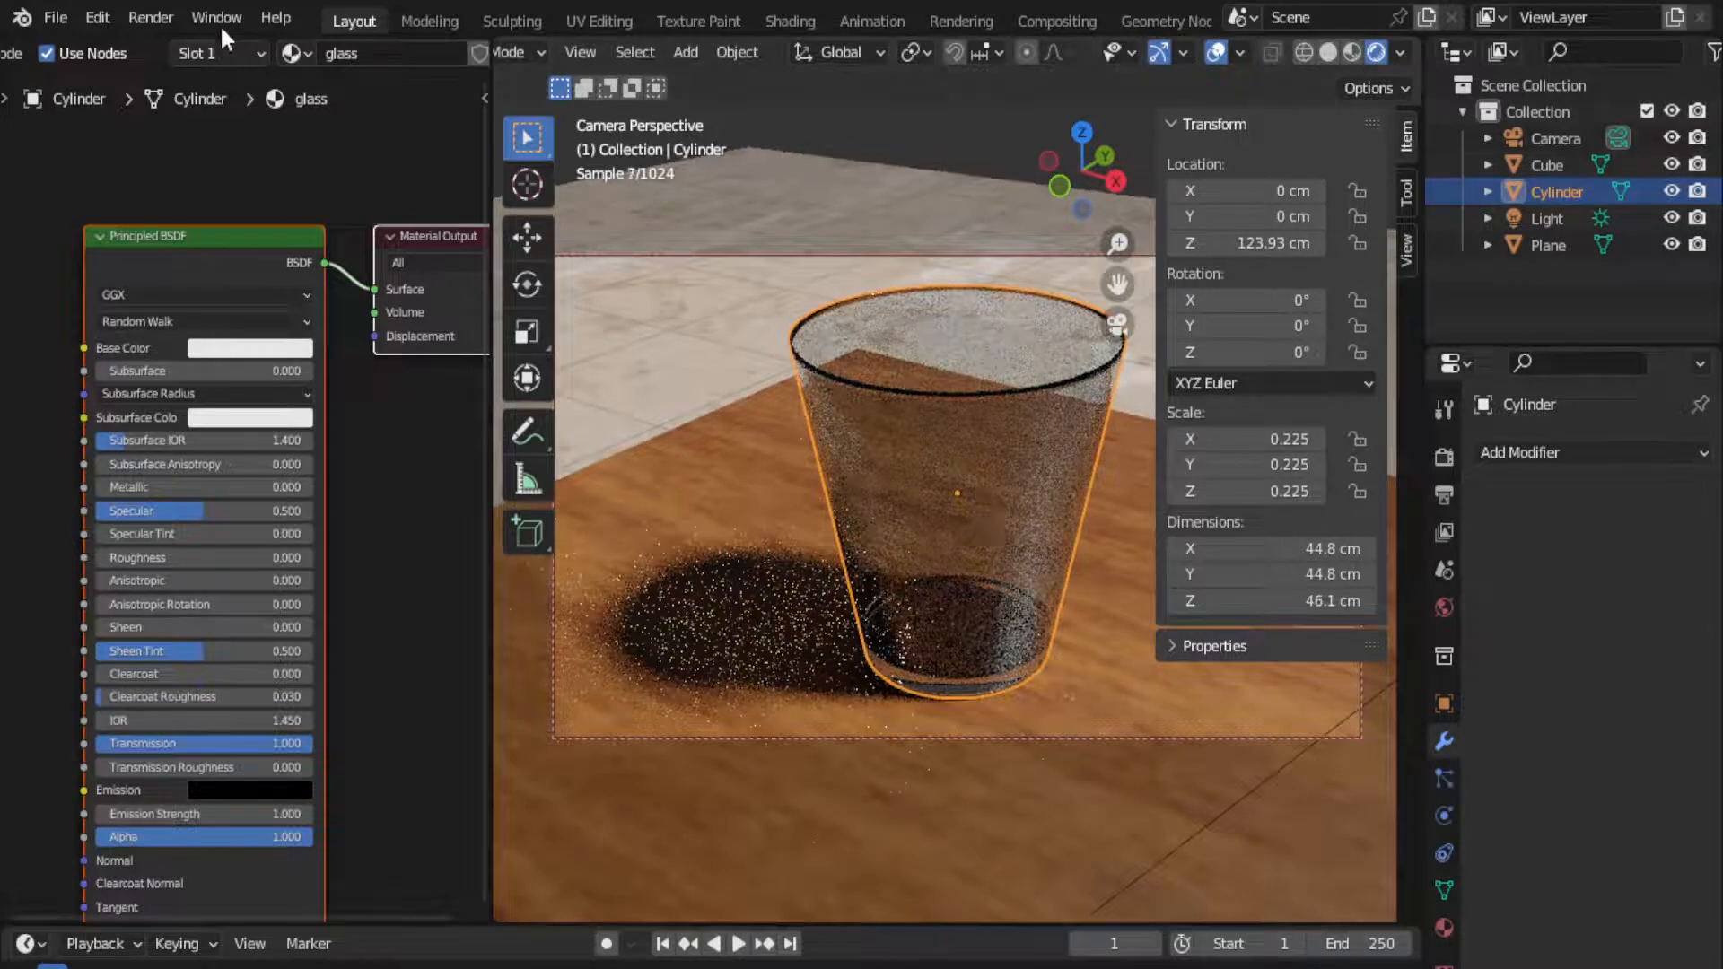
pyautogui.click(151, 18)
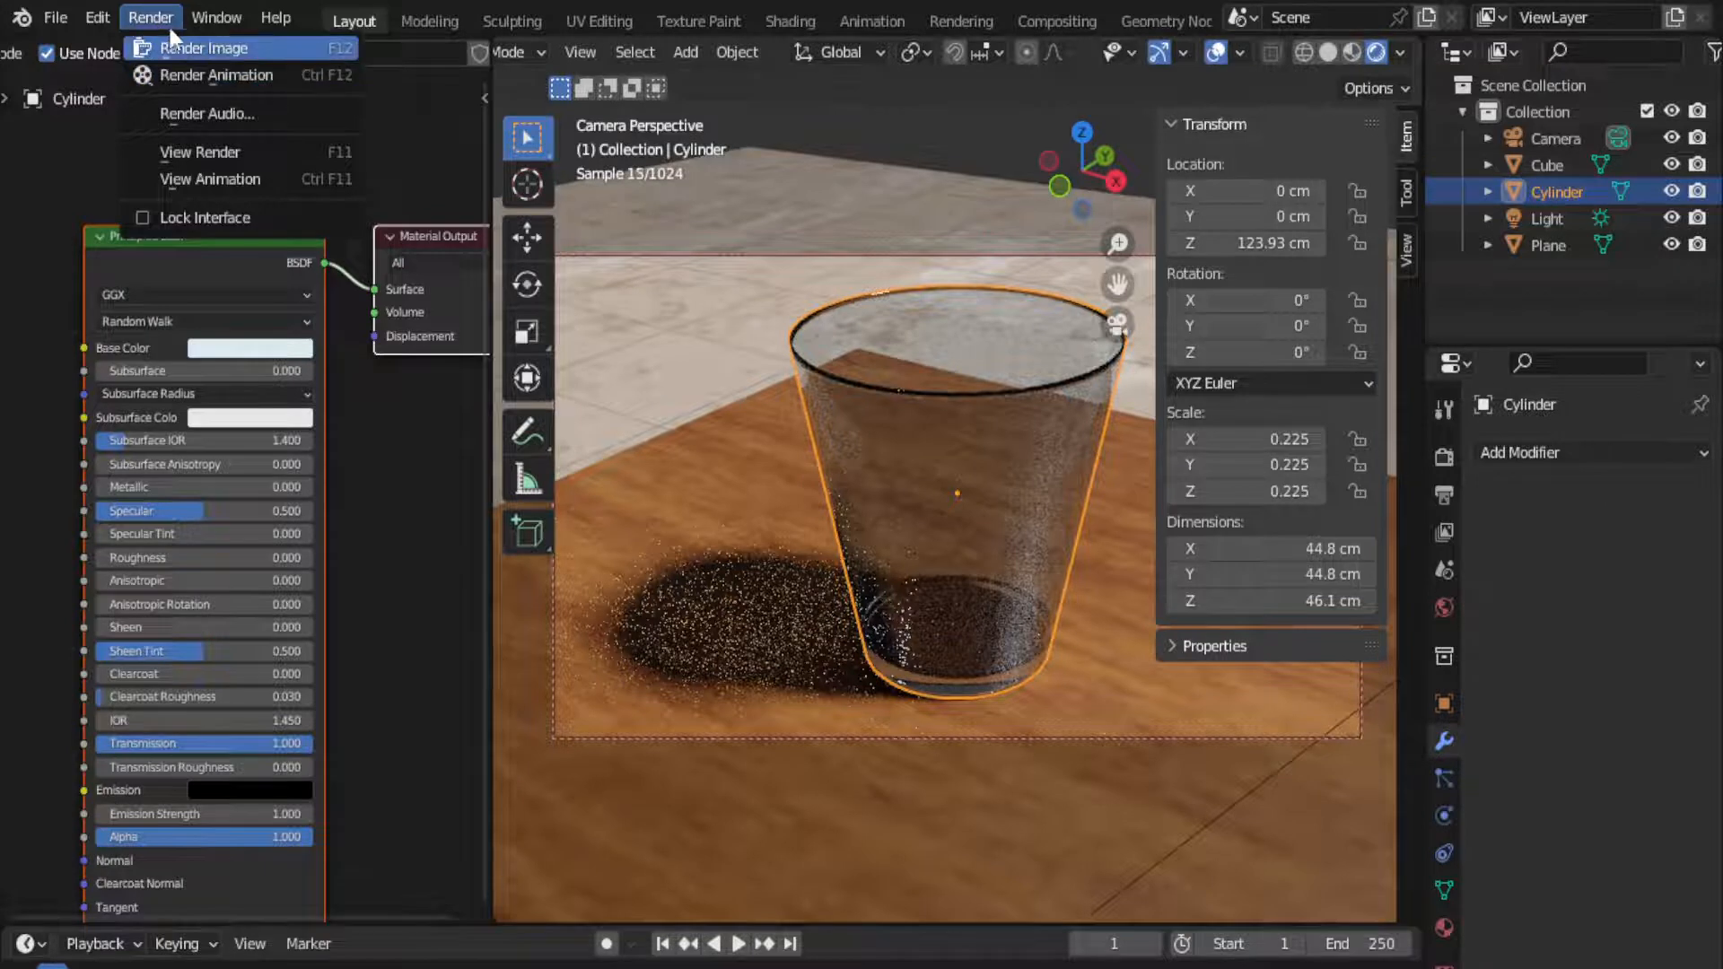
pyautogui.click(1444, 457)
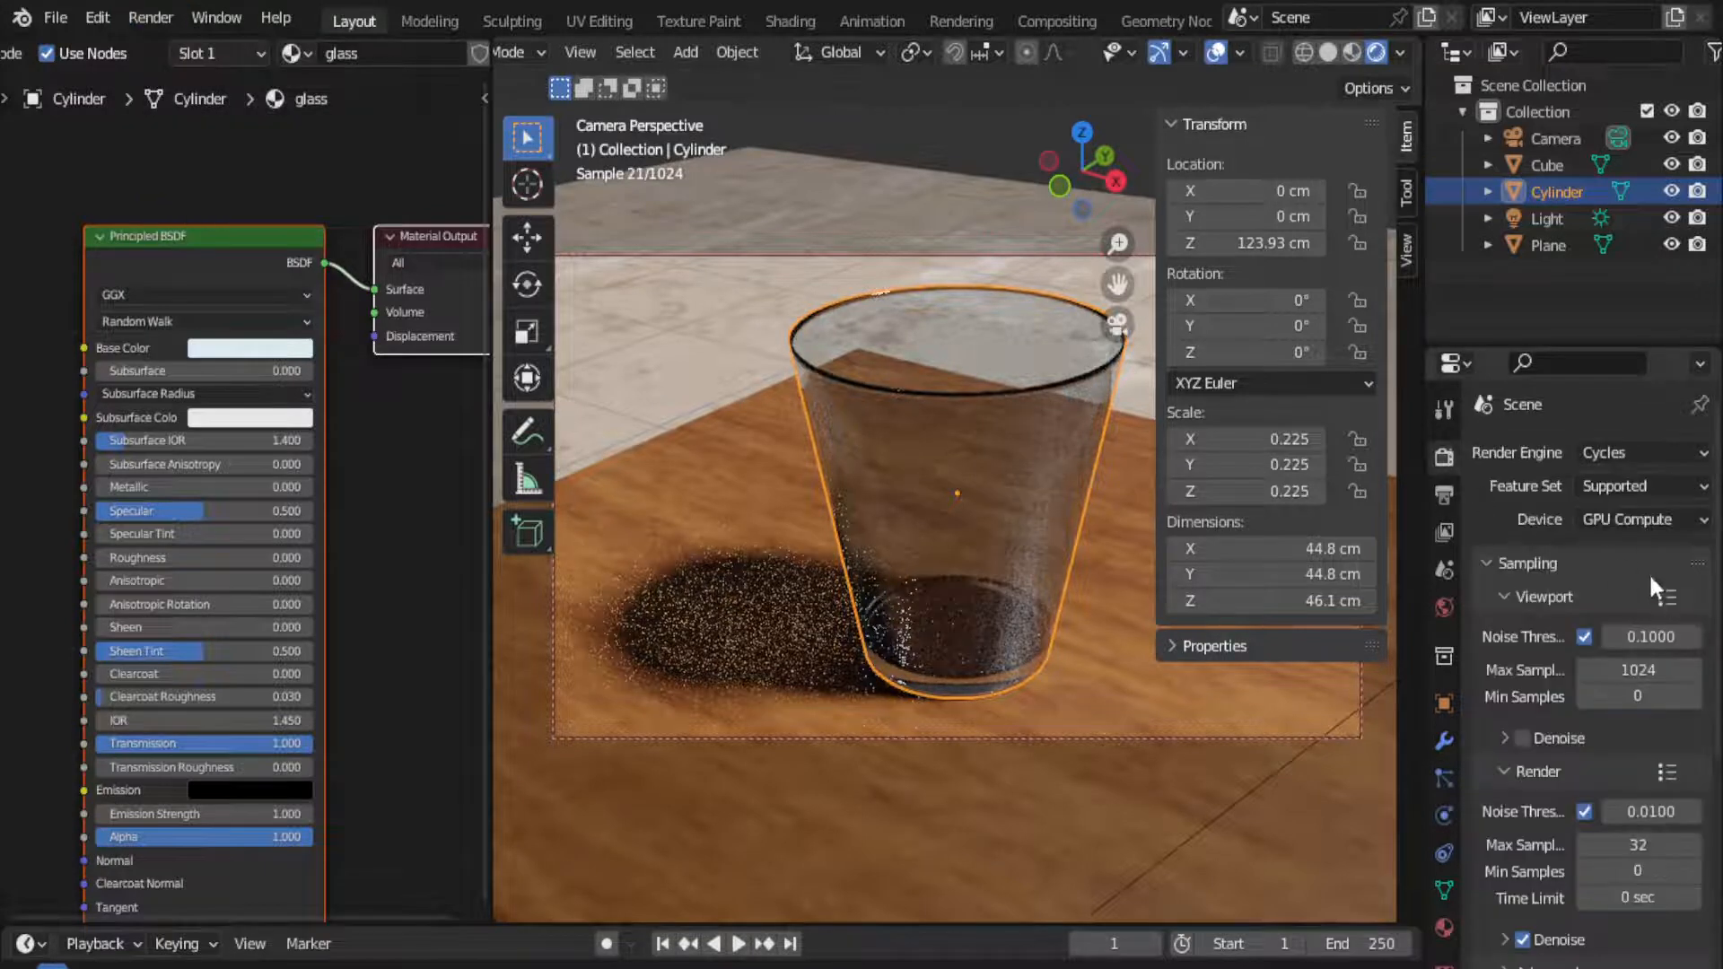
pyautogui.scroll(-4, 1620, 811)
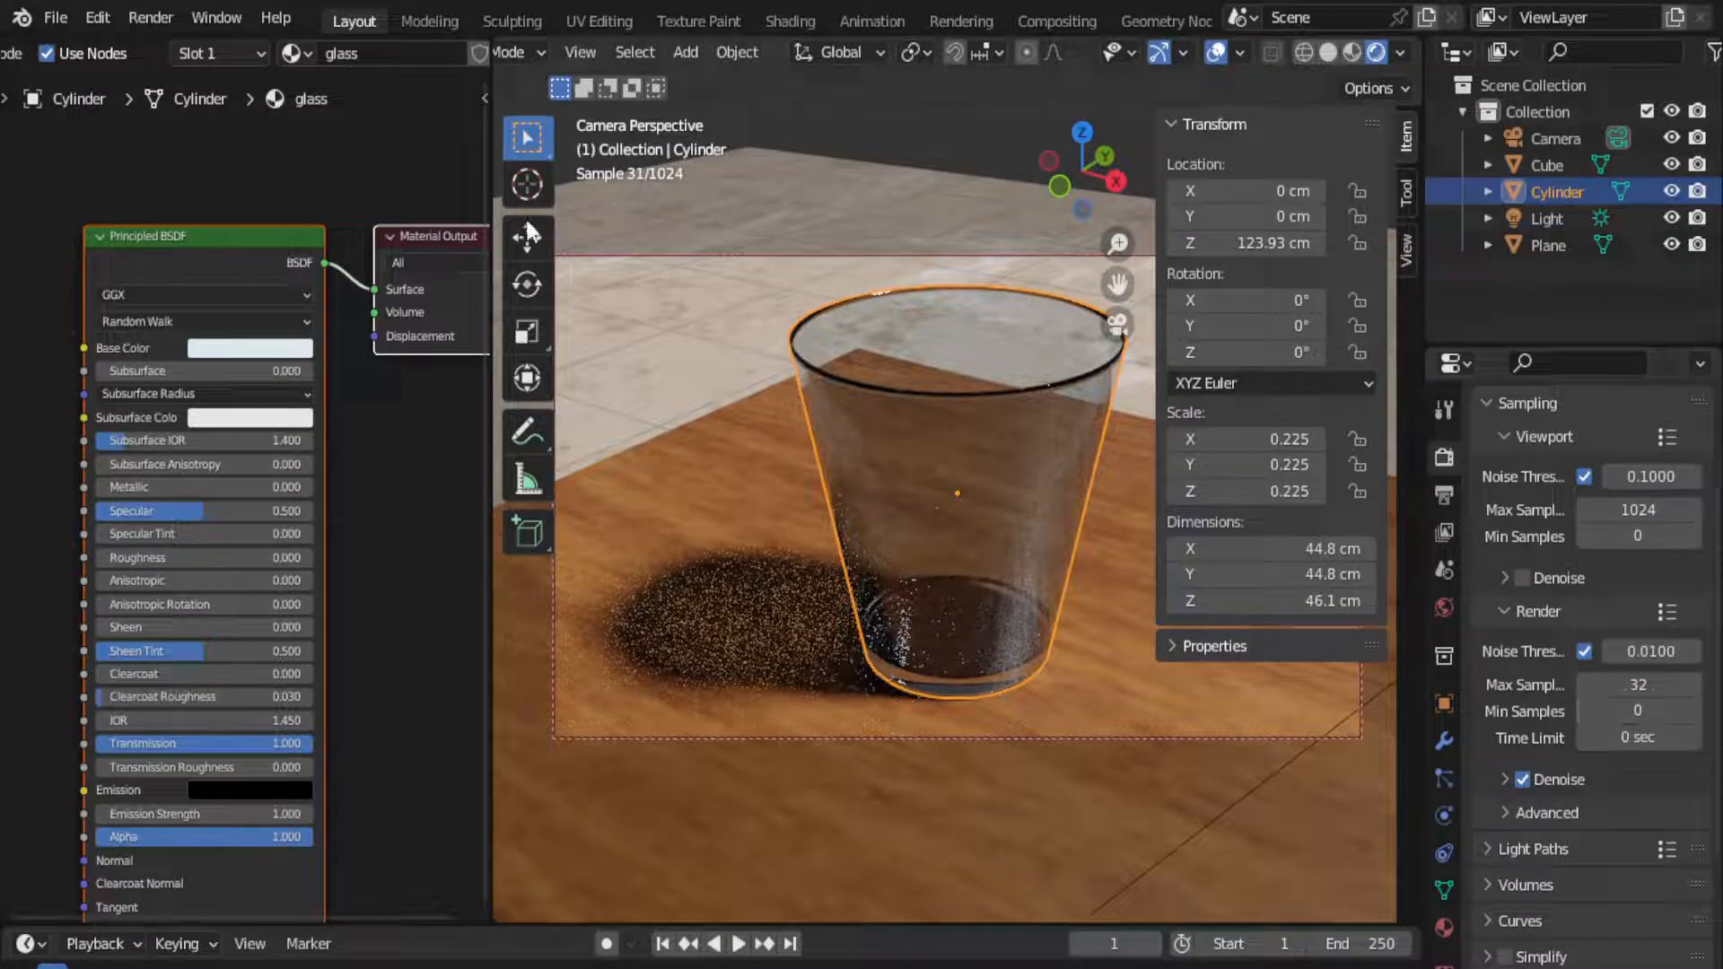
pyautogui.click(155, 20)
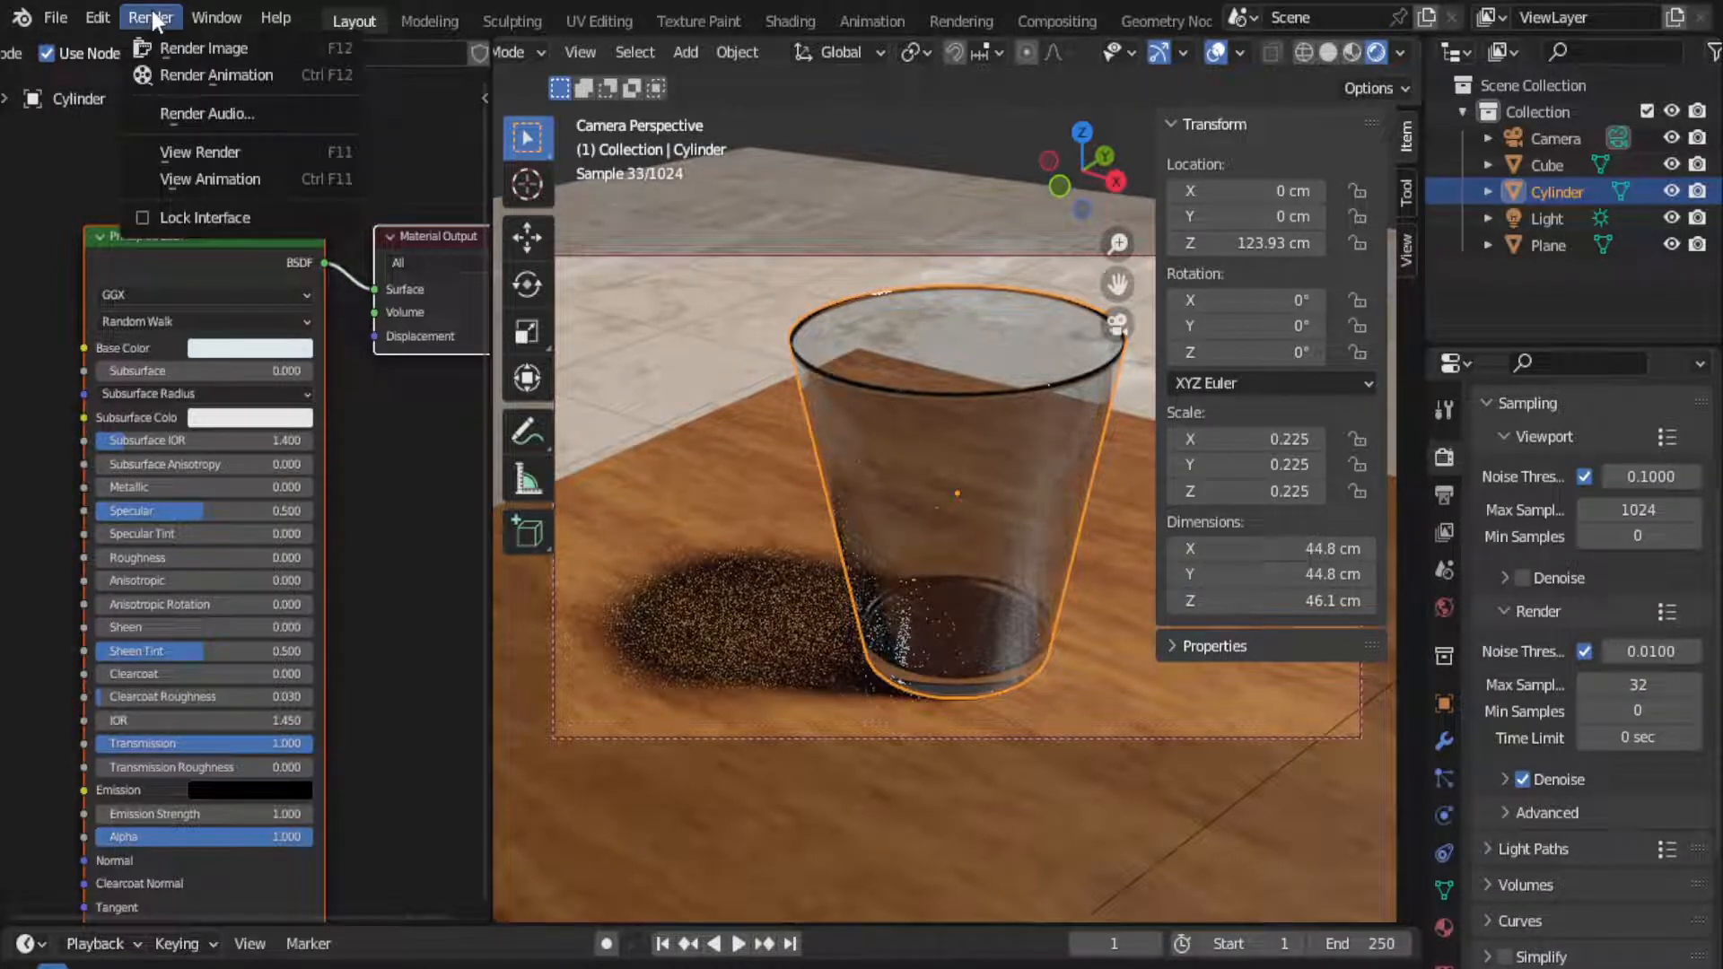
pyautogui.click(186, 47)
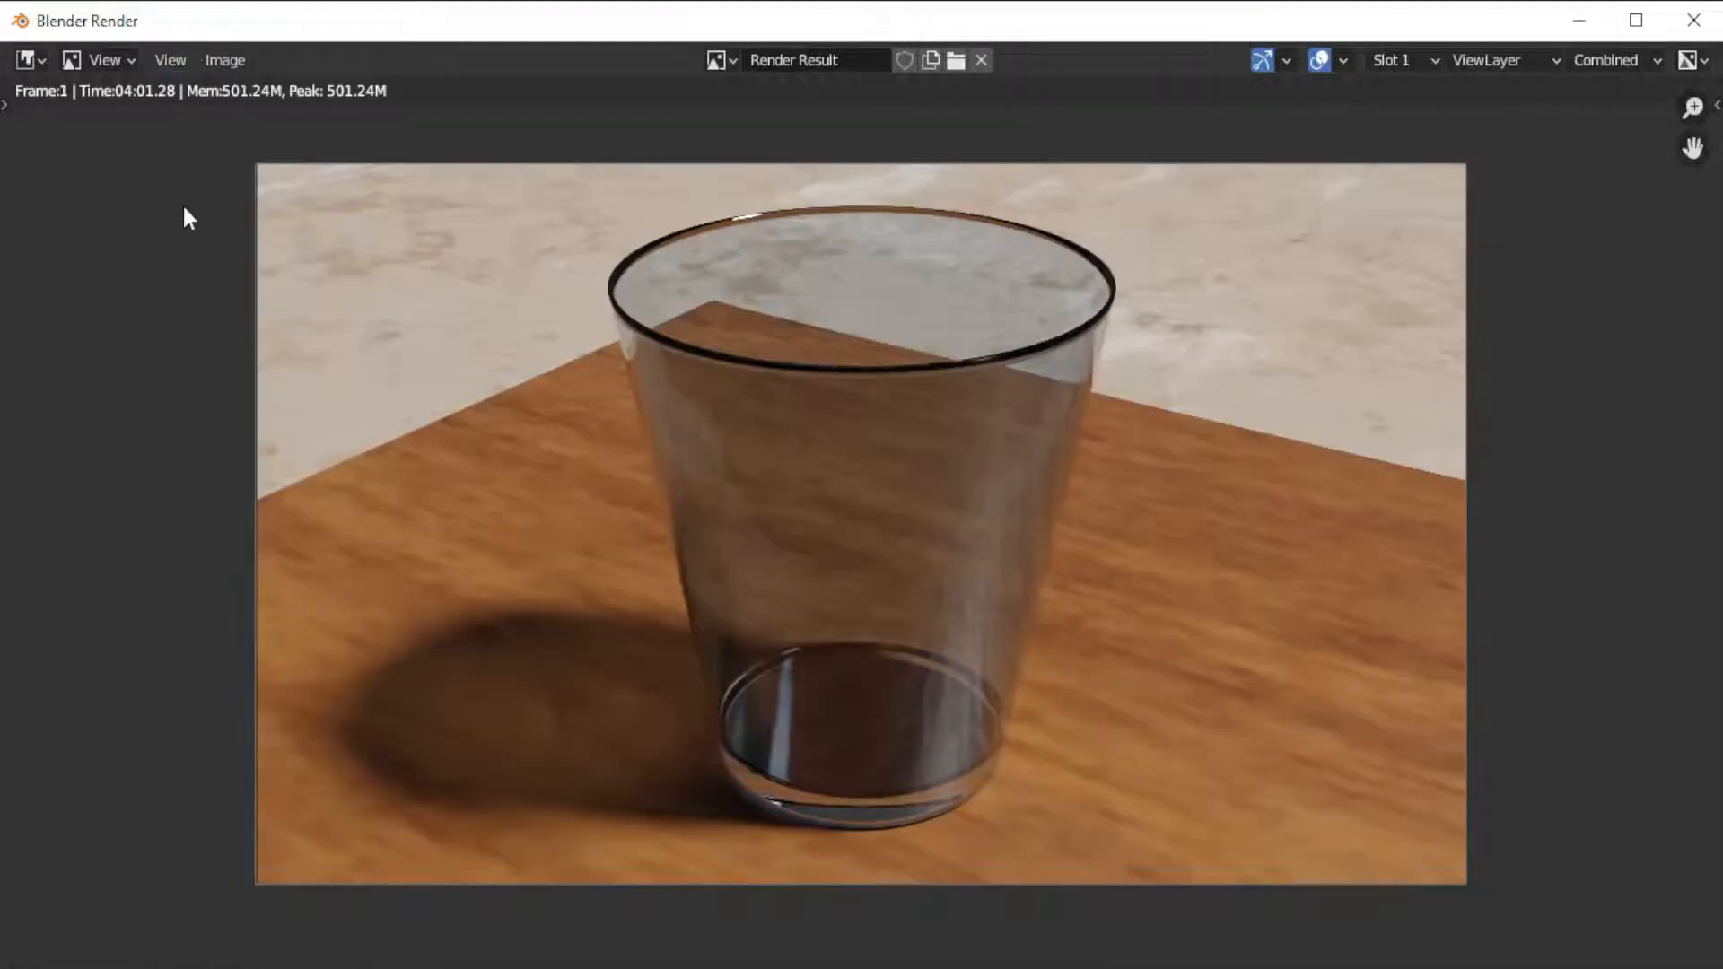
# - Save the rendered image of the glass cup
pyautogui.click(220, 59)
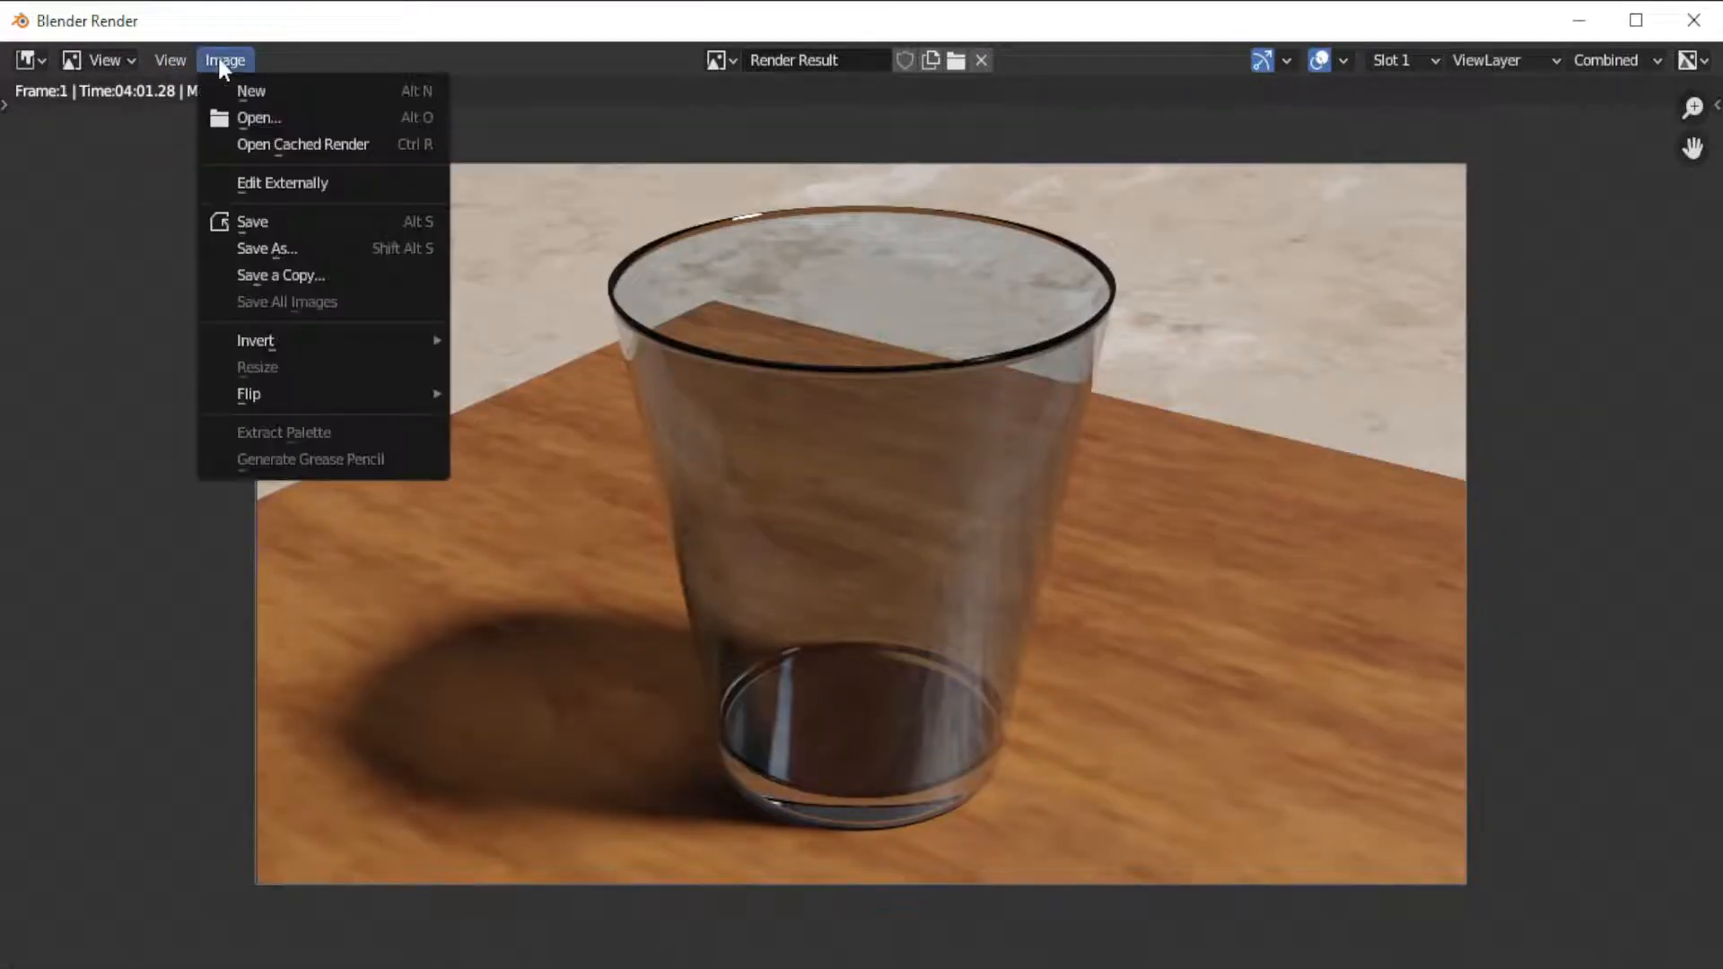